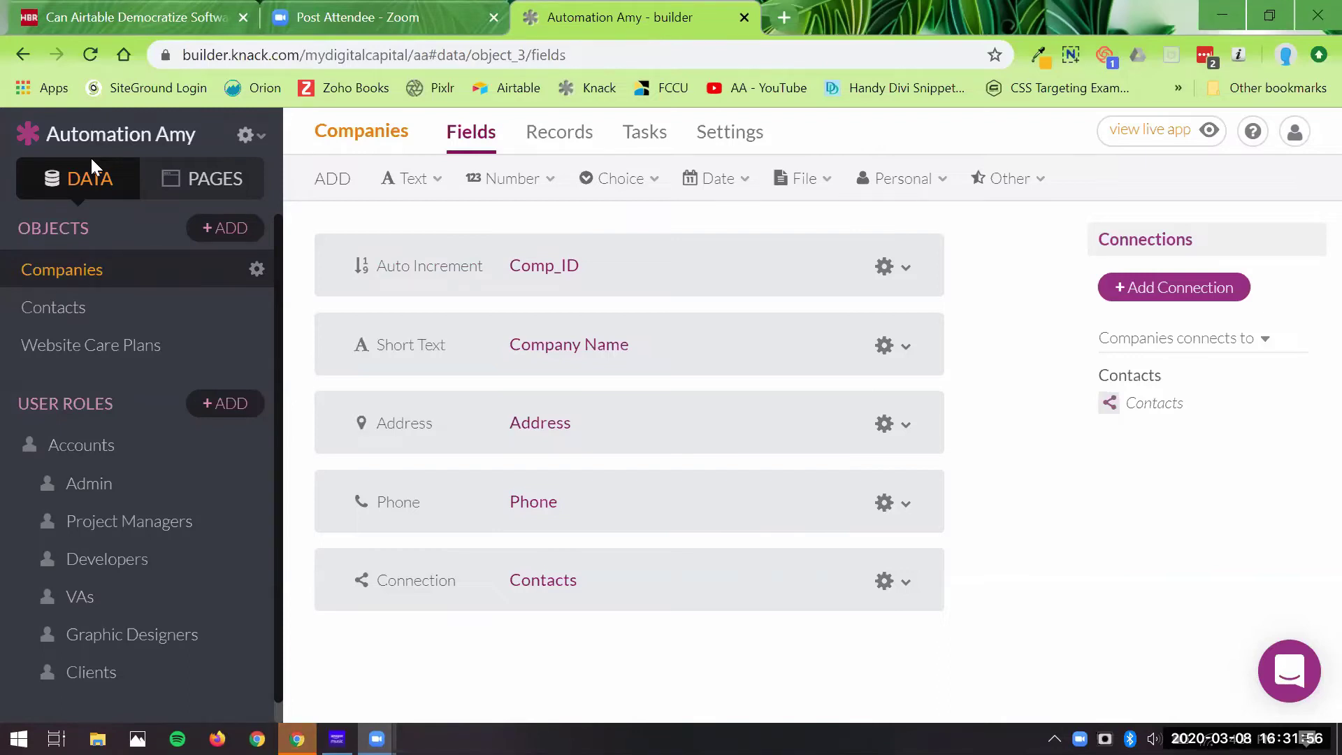
Step: Review the Automation Amy app's general, Security and Map Provider (HERE Maps) settings
{"action": "left_click", "coordinate": [248, 136]}
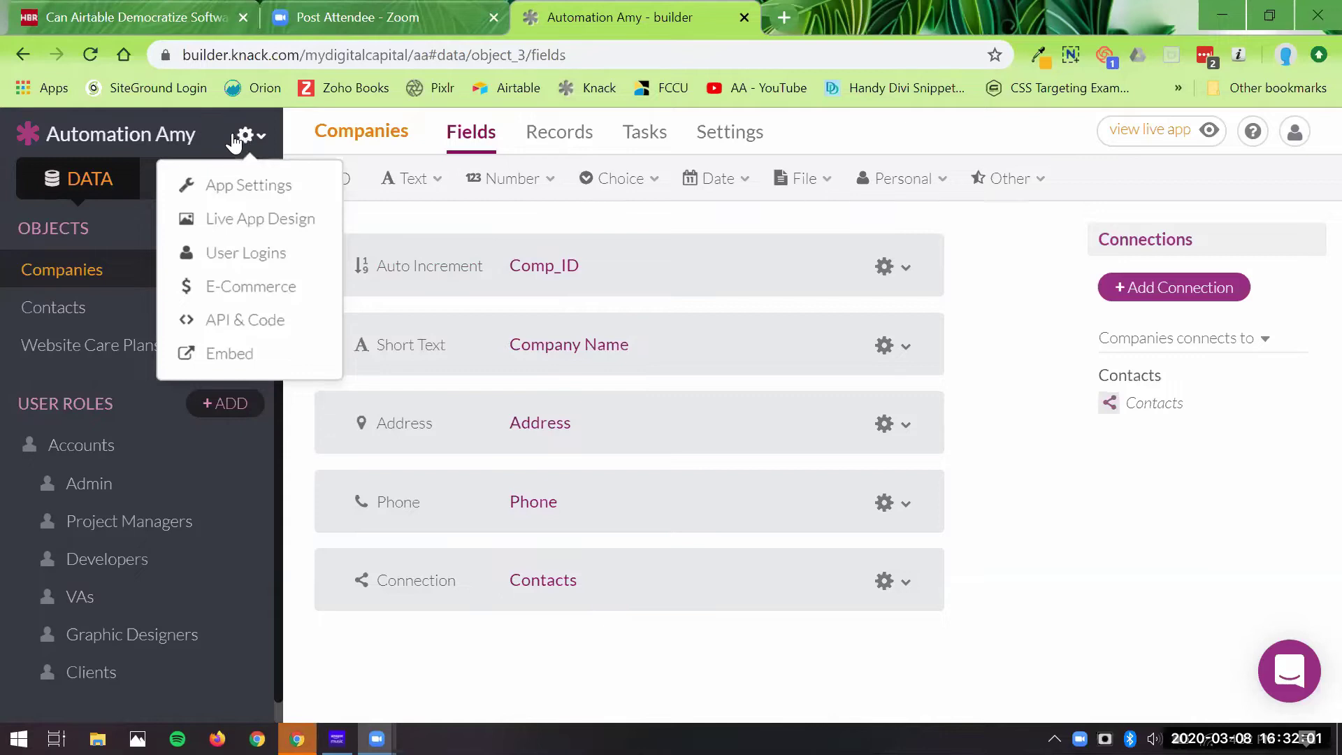
{"action": "left_click", "coordinate": [266, 188]}
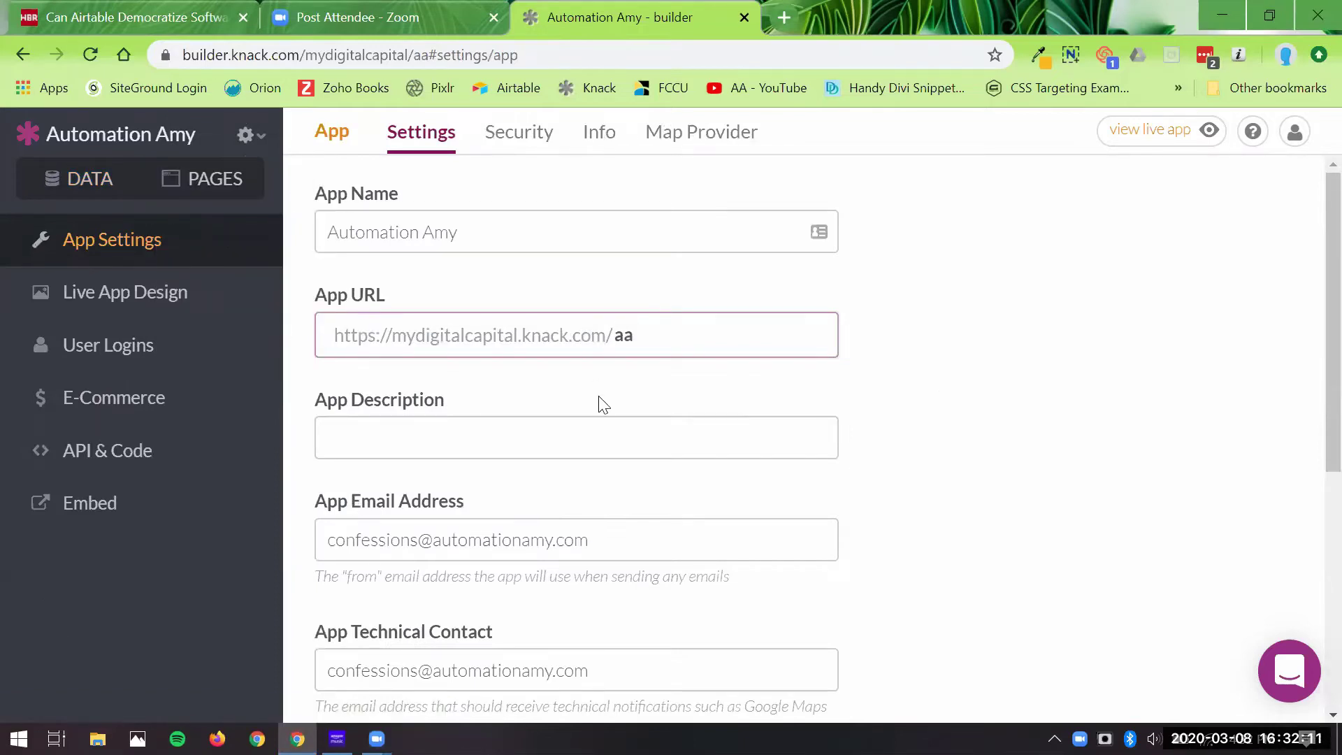
{"action": "scroll", "coordinate": [739, 488], "scroll_direction": "down", "scroll_amount": 5}
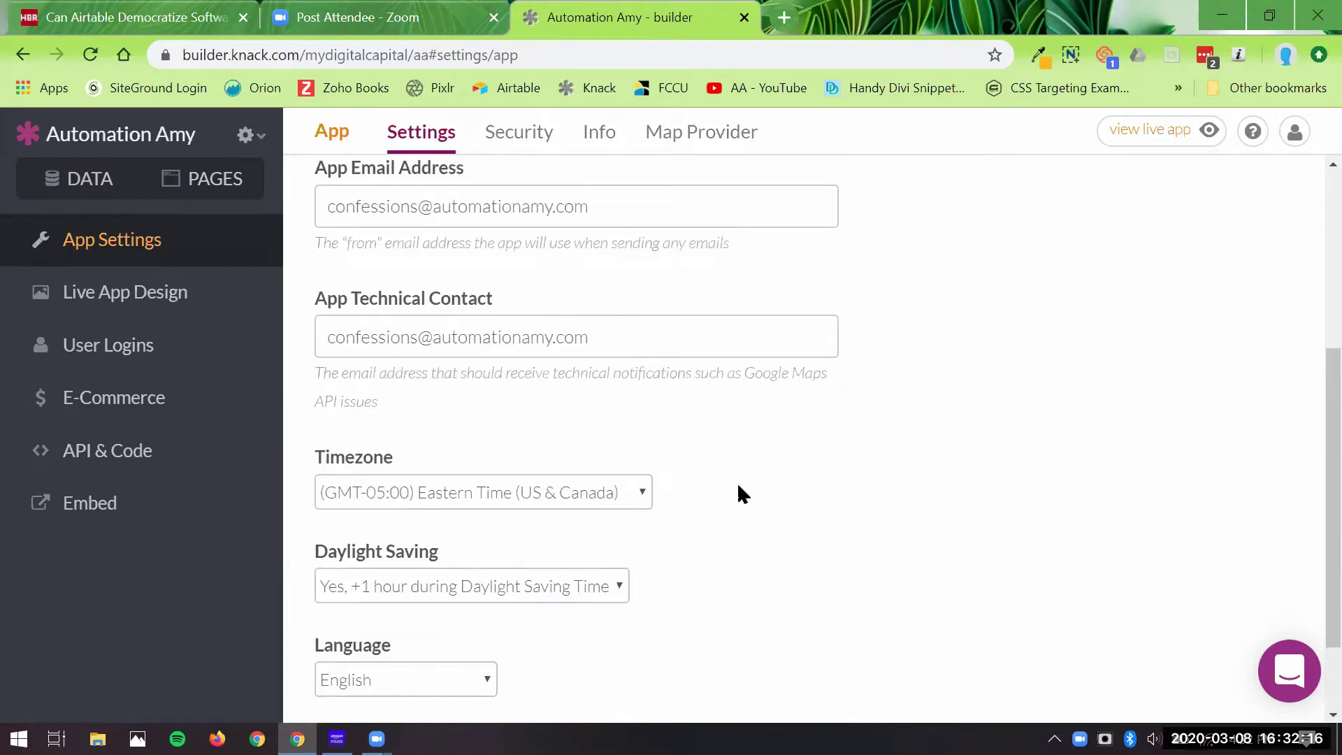
{"action": "left_click", "coordinate": [529, 139]}
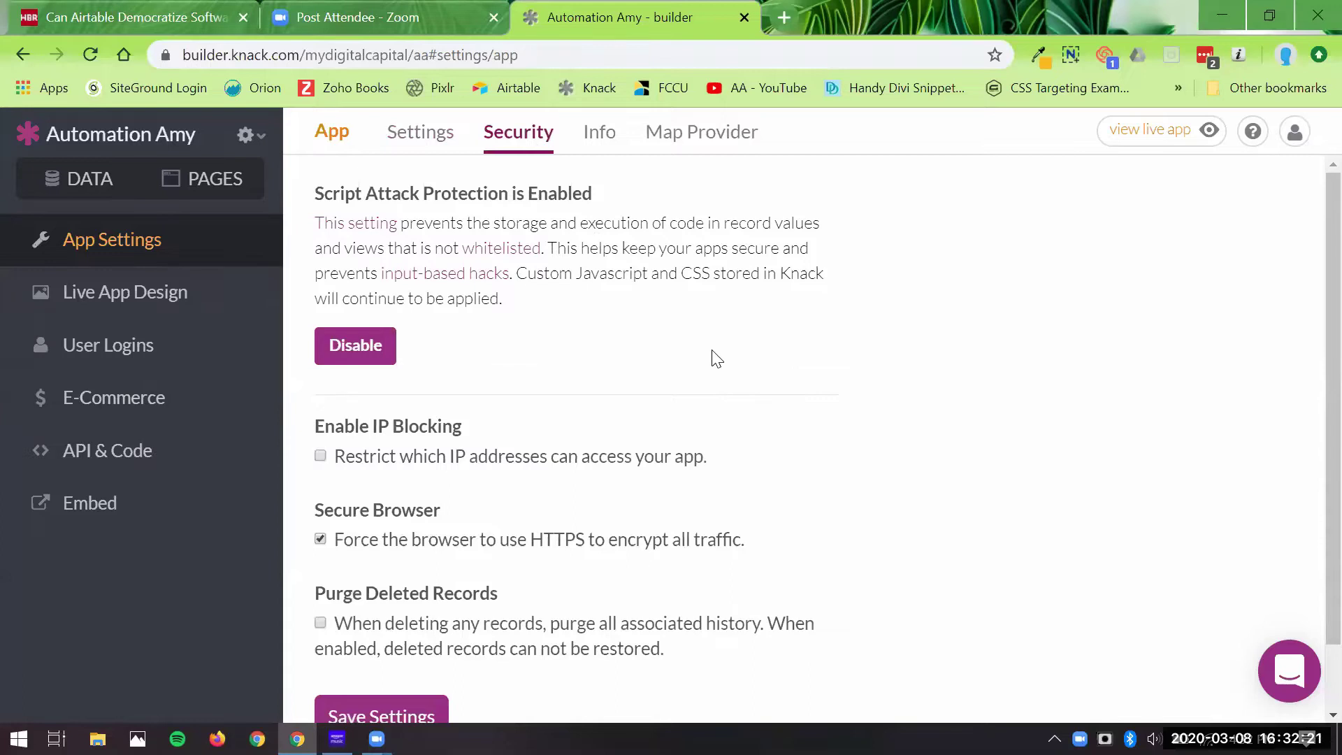
{"action": "scroll", "coordinate": [717, 358], "scroll_direction": "down", "scroll_amount": 1}
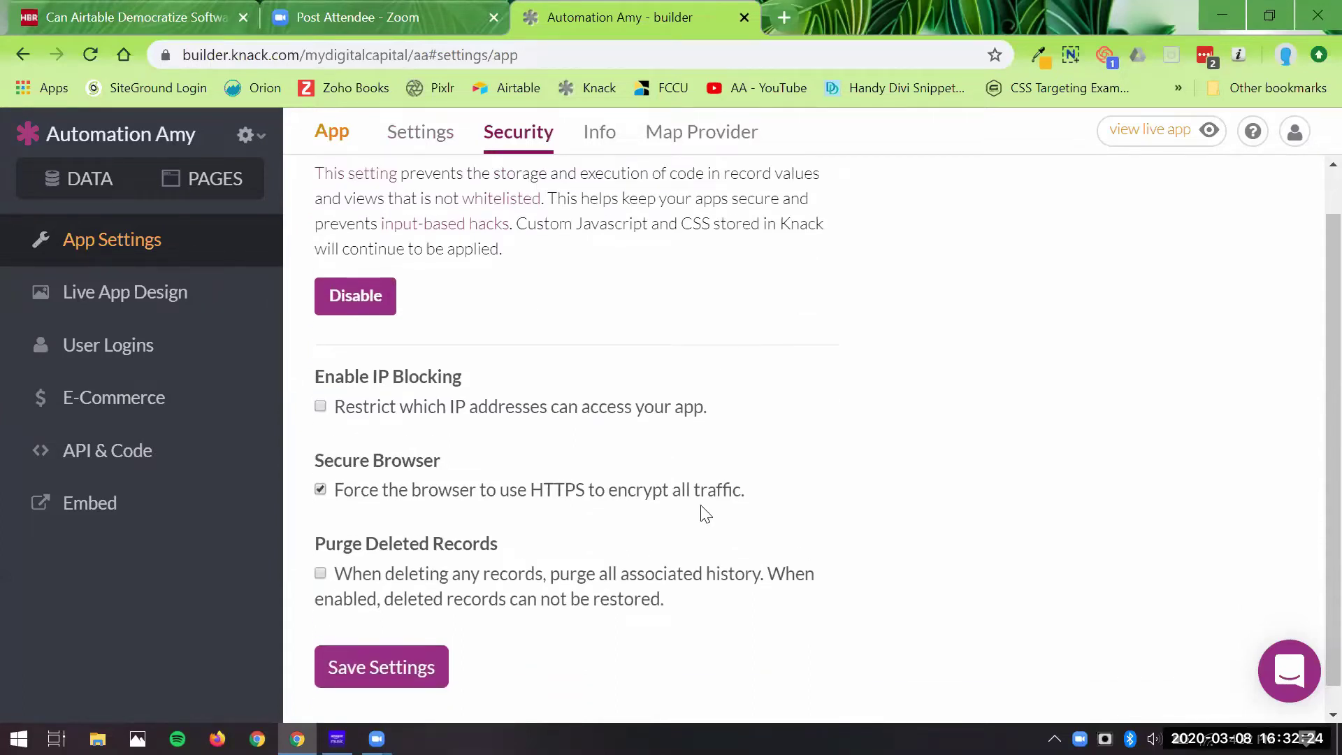
{"action": "left_click", "coordinate": [701, 131]}
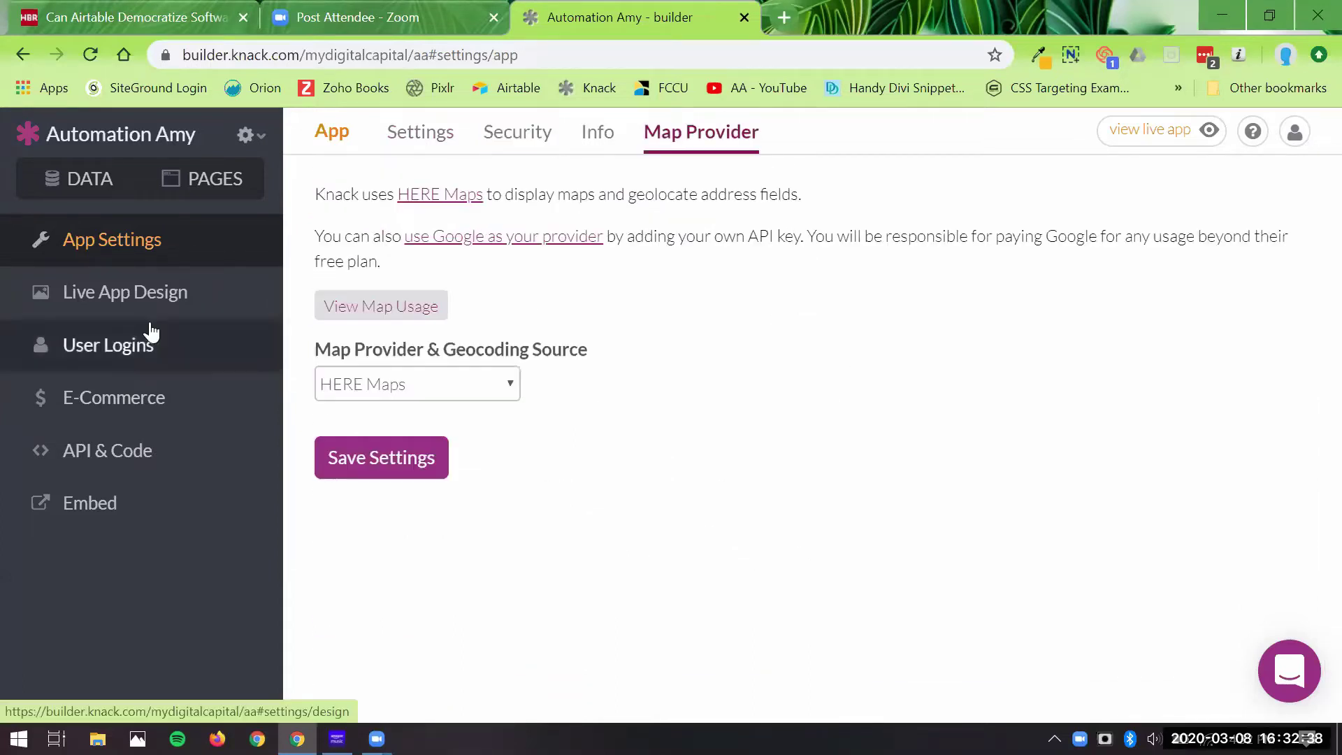
Step: Browse the Live App Design layout, custom colour and custom logo options, then User Logins
{"action": "left_click", "coordinate": [83, 302]}
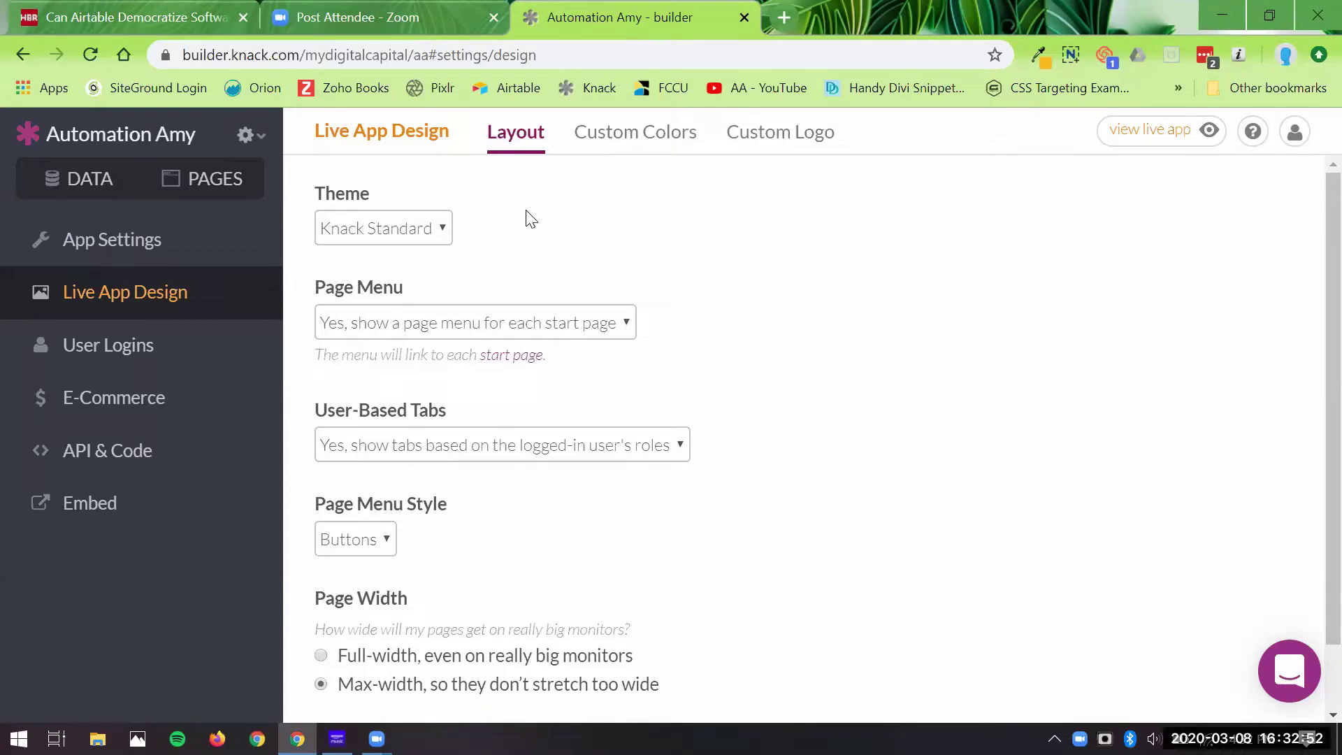
{"action": "left_click", "coordinate": [644, 149]}
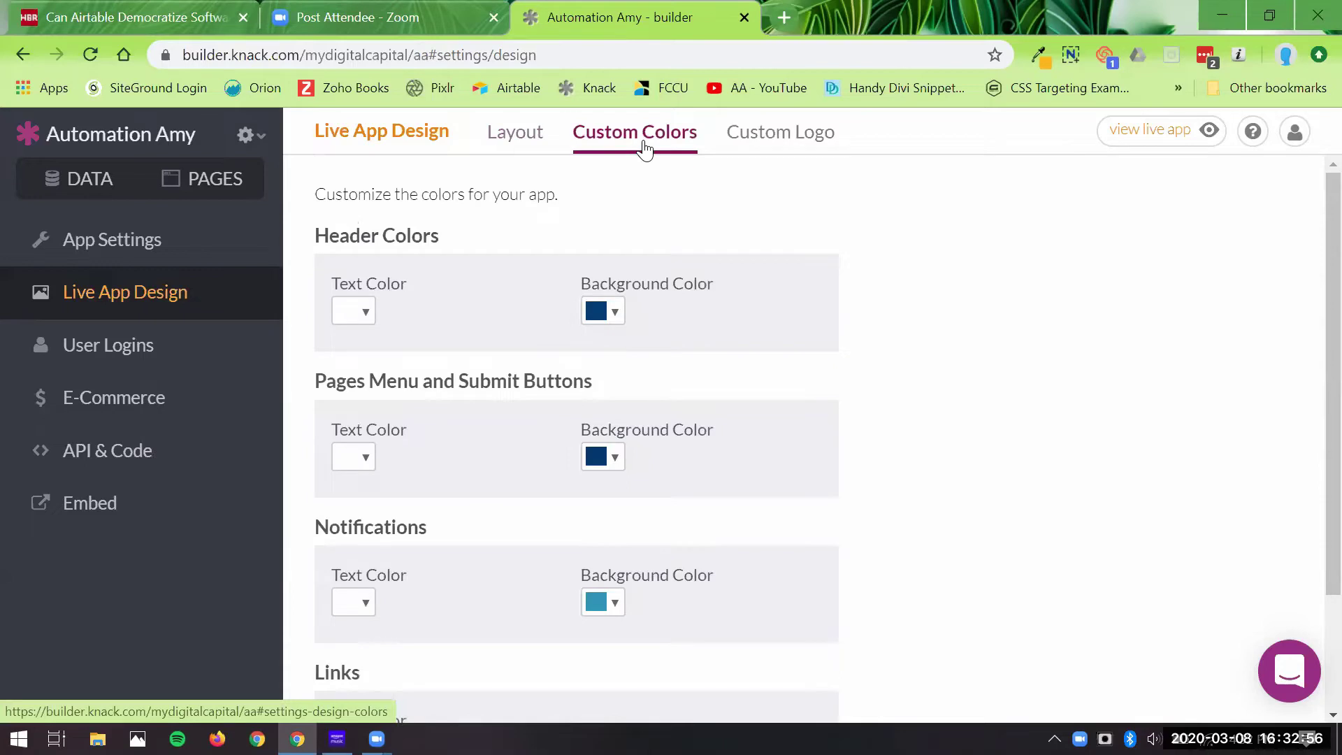
{"action": "scroll", "coordinate": [481, 313], "scroll_direction": "down", "scroll_amount": 1}
{"action": "scroll", "coordinate": [481, 313], "scroll_direction": "down", "scroll_amount": 1}
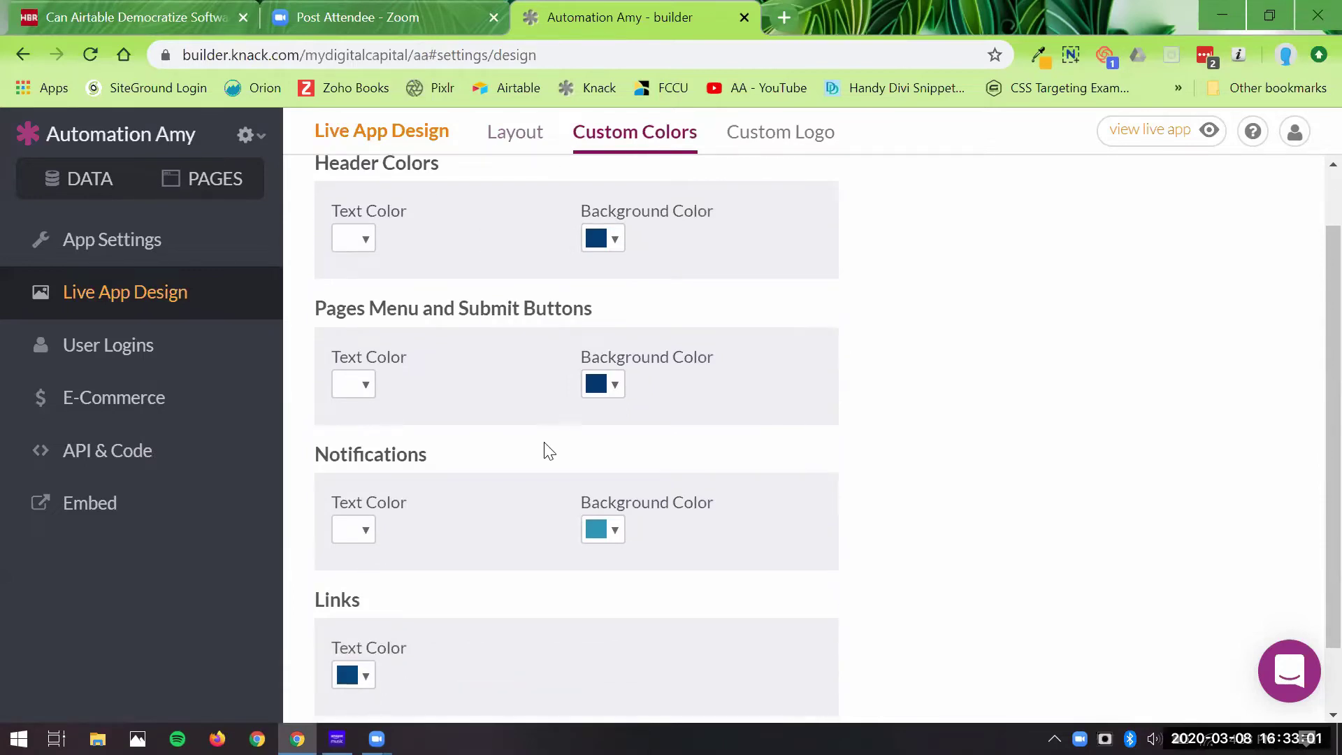
{"action": "scroll", "coordinate": [544, 451], "scroll_direction": "down", "scroll_amount": 2}
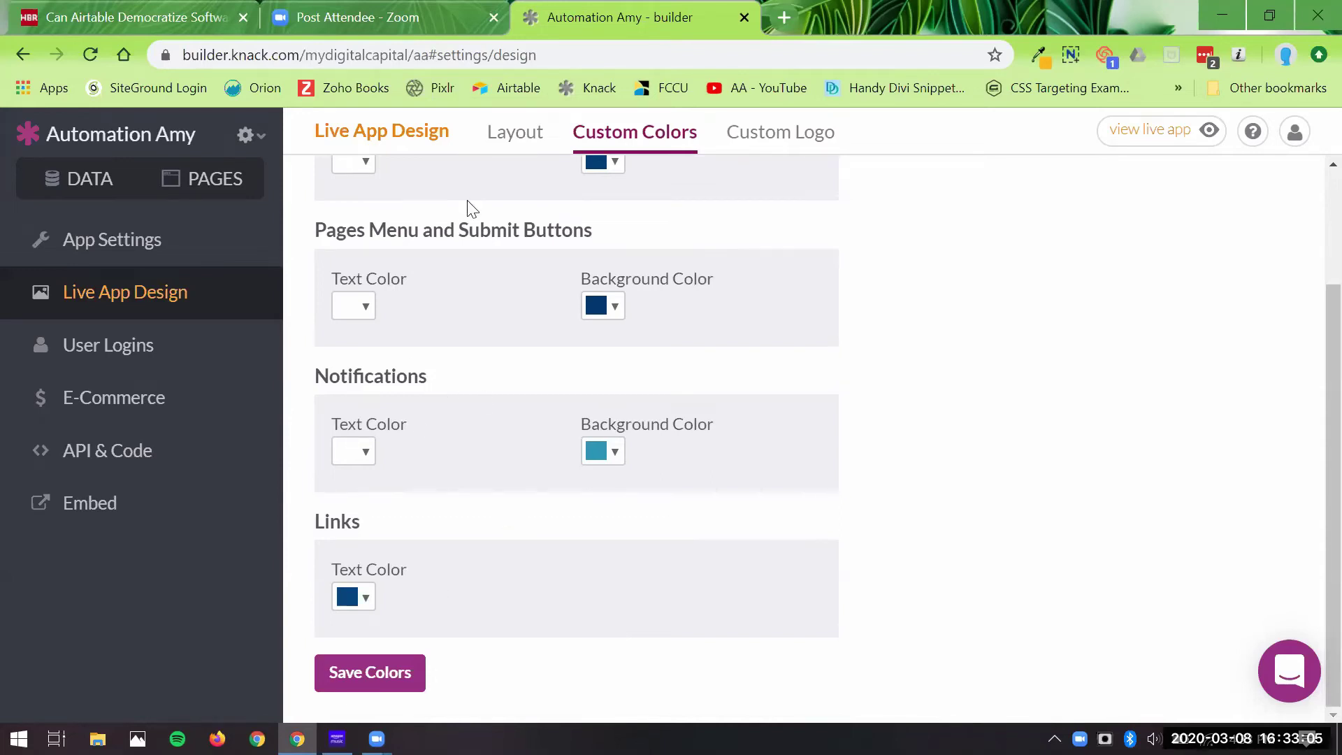
{"action": "scroll", "coordinate": [465, 203], "scroll_direction": "up", "scroll_amount": 3}
{"action": "left_click", "coordinate": [791, 144]}
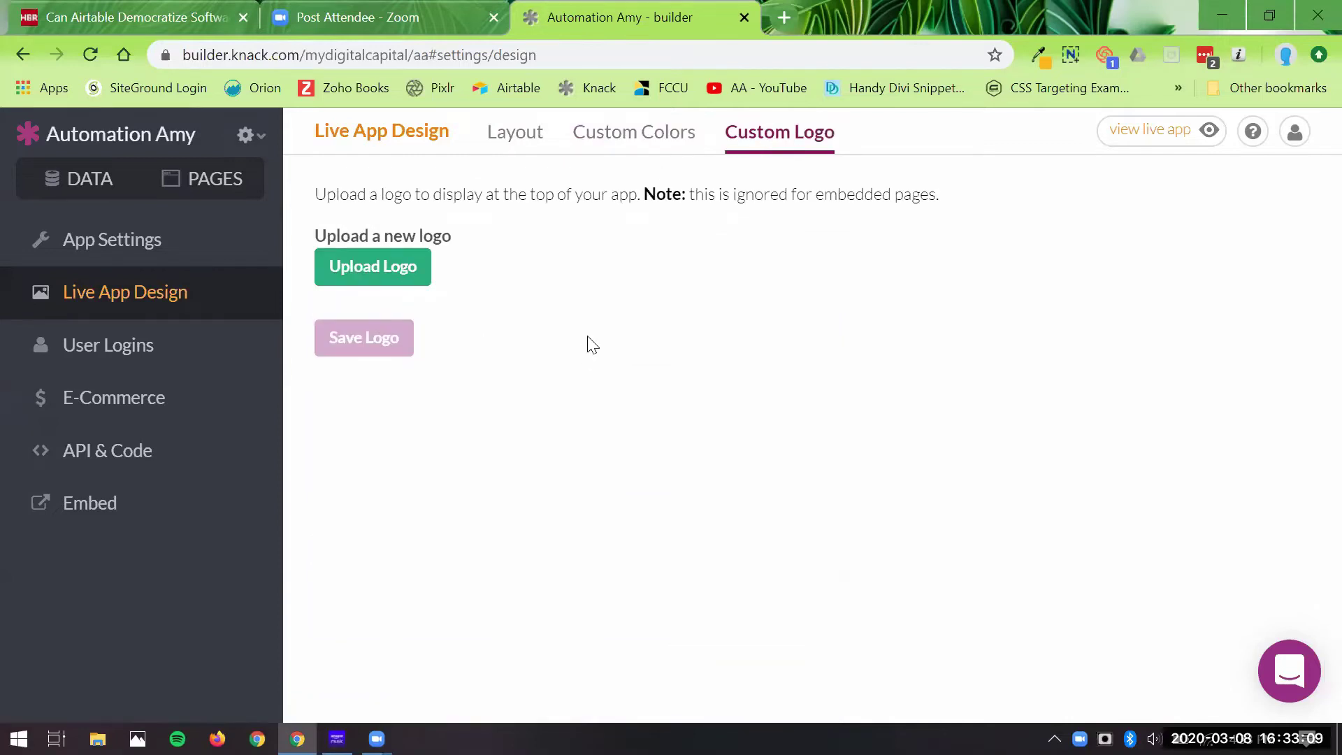
{"action": "left_click", "coordinate": [77, 345]}
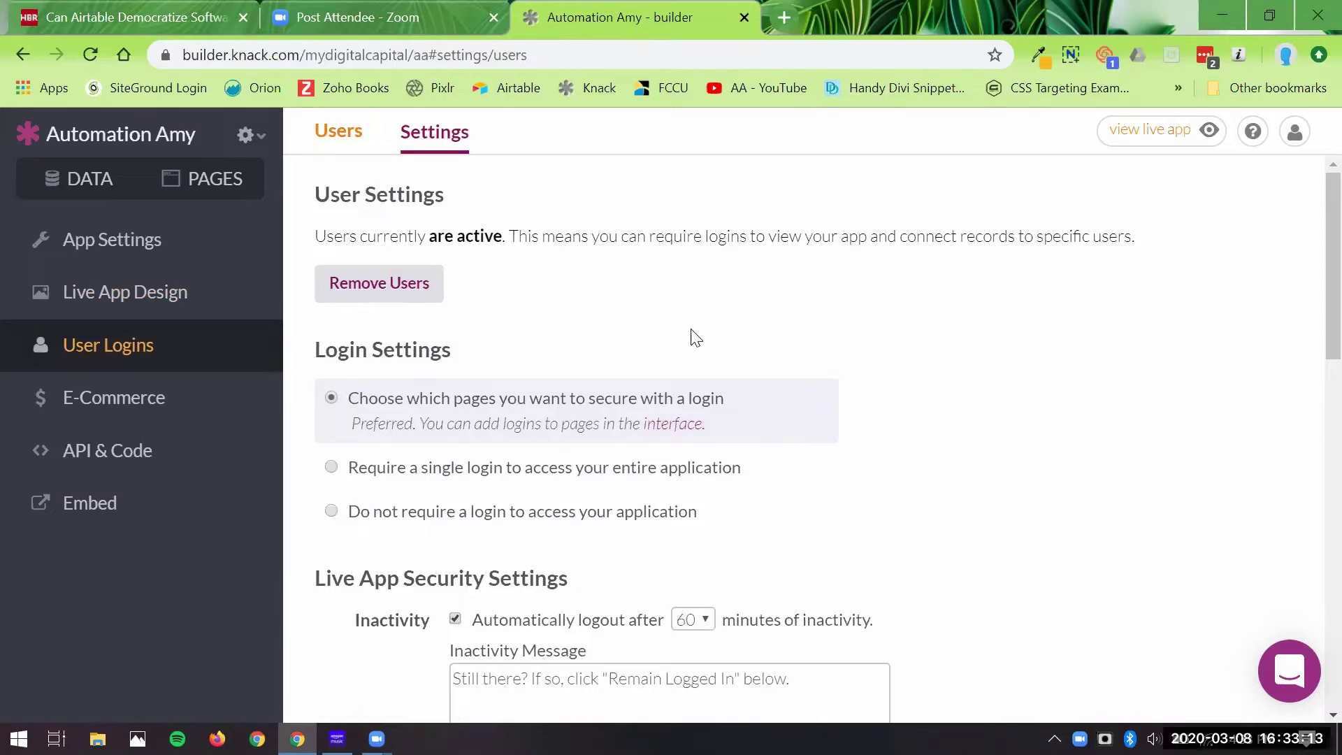
Step: Scroll through the login rules, including the 5-minute lockout after 5 failed logins
{"action": "scroll", "coordinate": [692, 331], "scroll_direction": "down", "scroll_amount": 4}
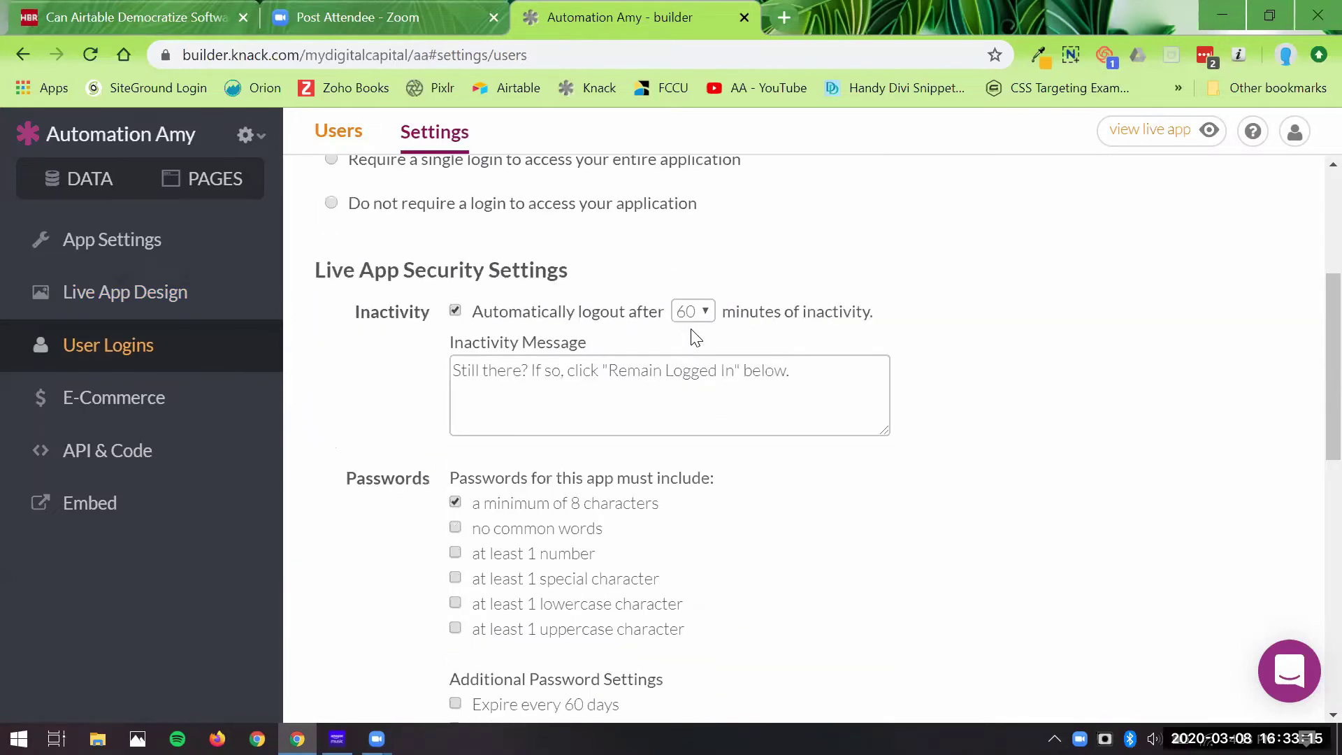
{"action": "scroll", "coordinate": [696, 337], "scroll_direction": "down", "scroll_amount": 4}
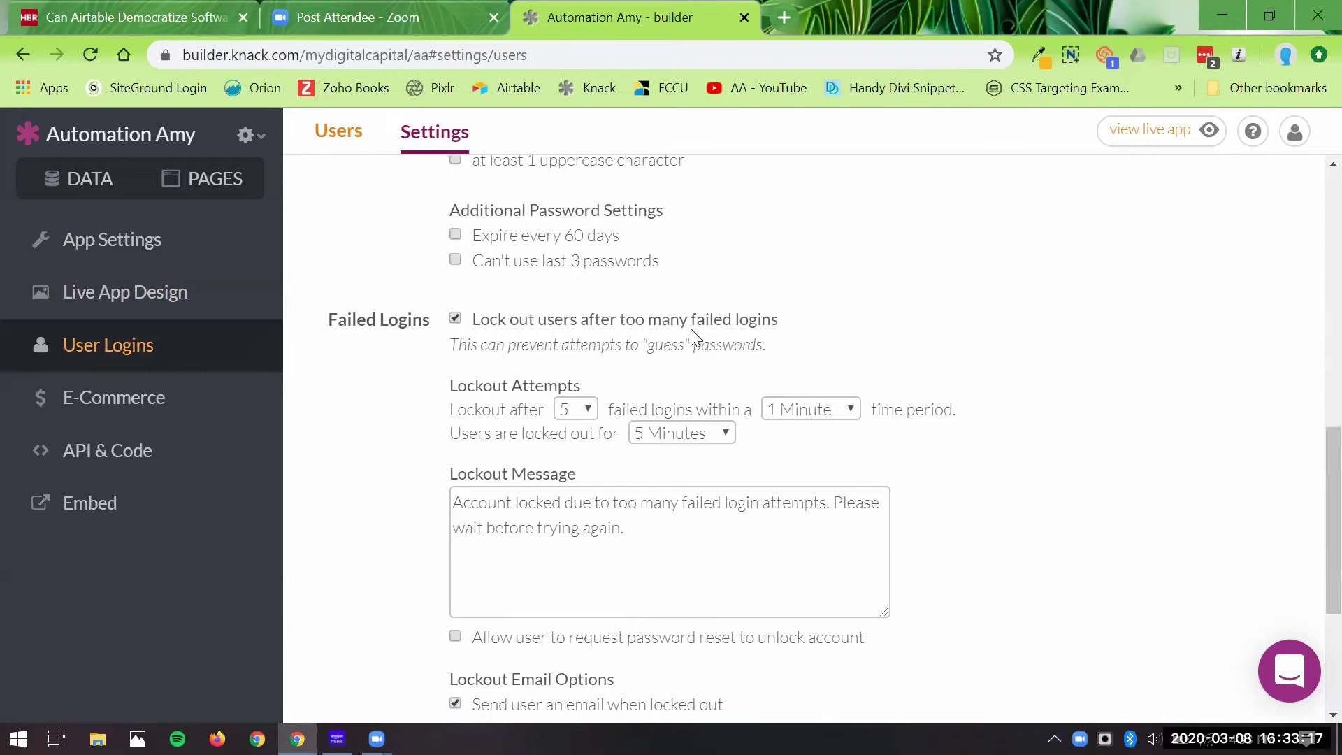
{"action": "scroll", "coordinate": [693, 328], "scroll_direction": "down", "scroll_amount": 3}
{"action": "scroll", "coordinate": [692, 332], "scroll_direction": "up", "scroll_amount": 12}
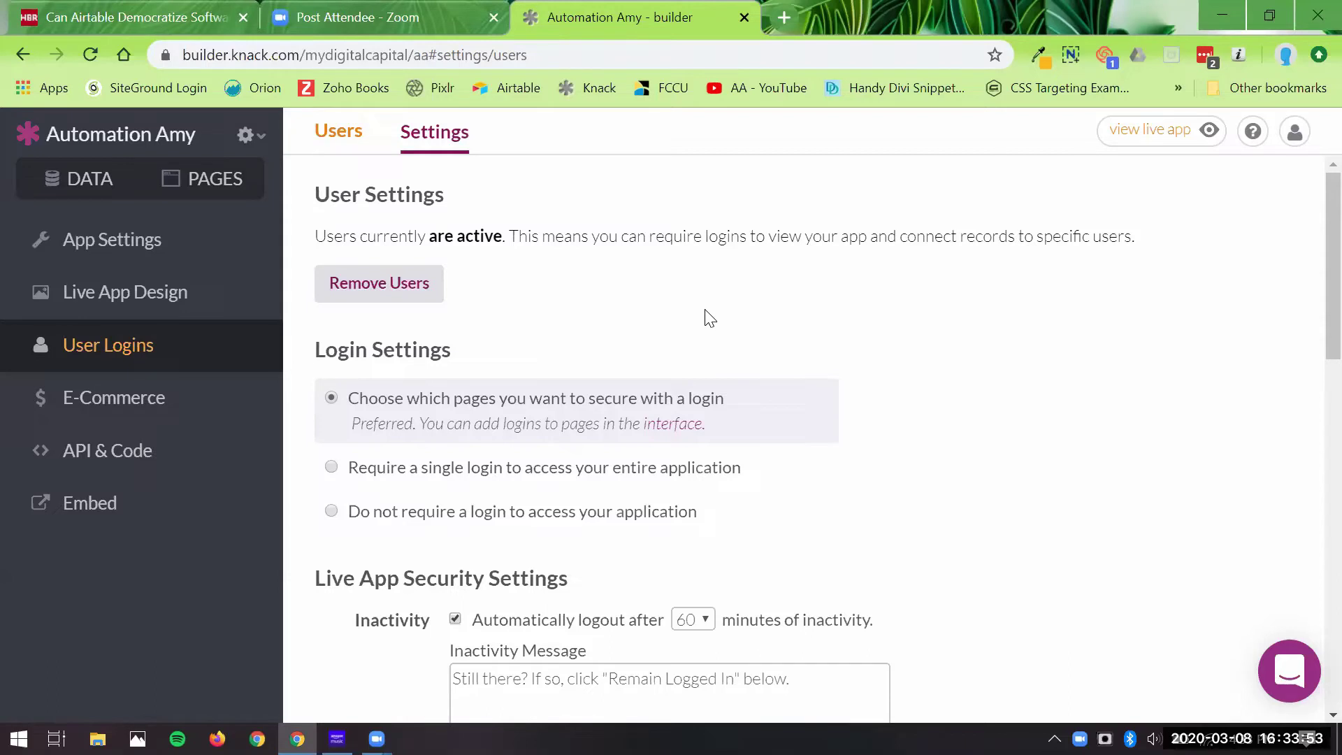
{"action": "scroll", "coordinate": [627, 345], "scroll_direction": "down", "scroll_amount": 1}
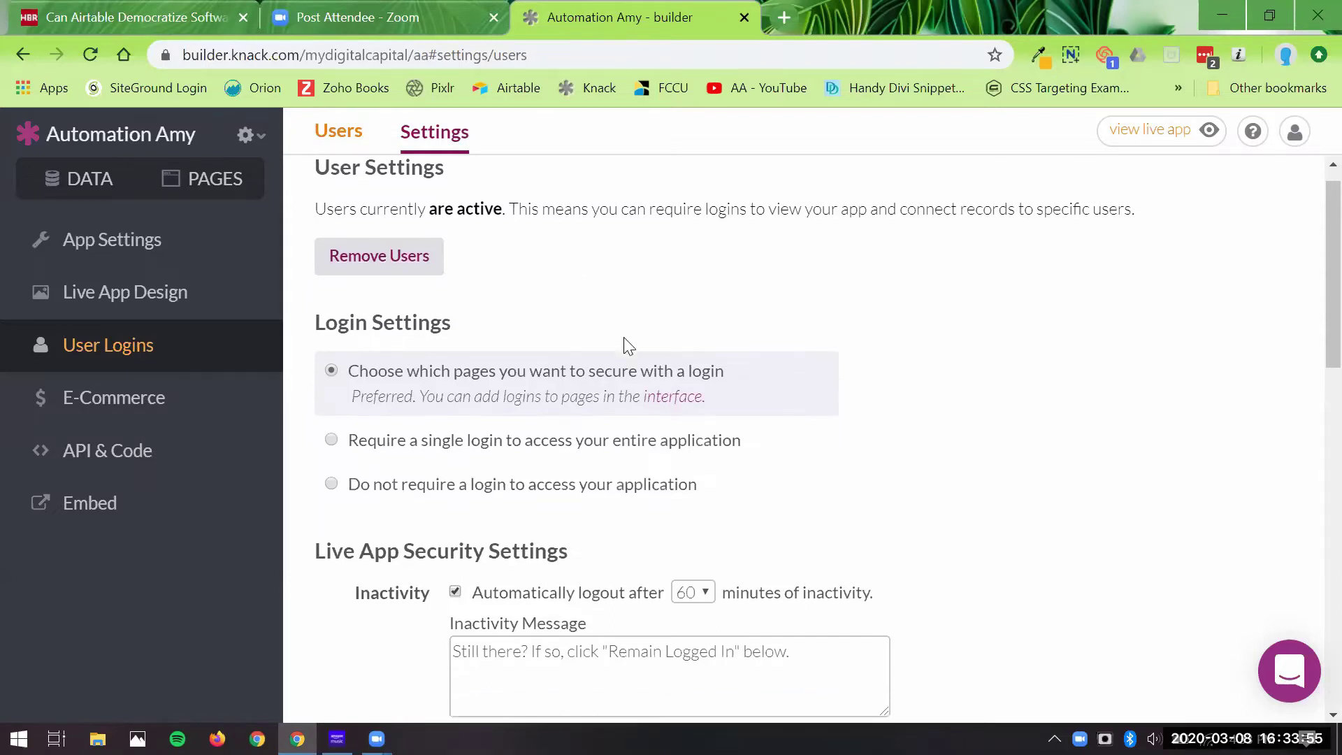
{"action": "scroll", "coordinate": [628, 345], "scroll_direction": "up", "scroll_amount": 1}
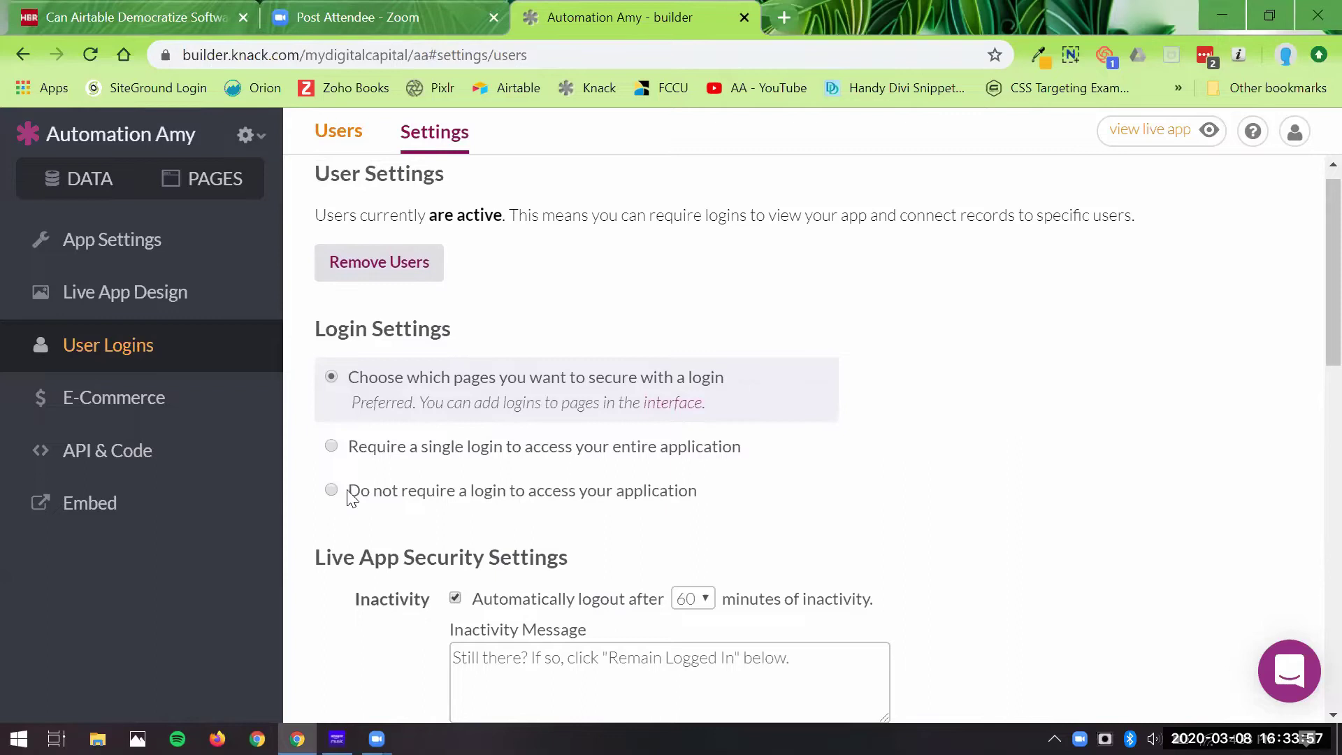
{"action": "scroll", "coordinate": [288, 475], "scroll_direction": "down", "scroll_amount": 2}
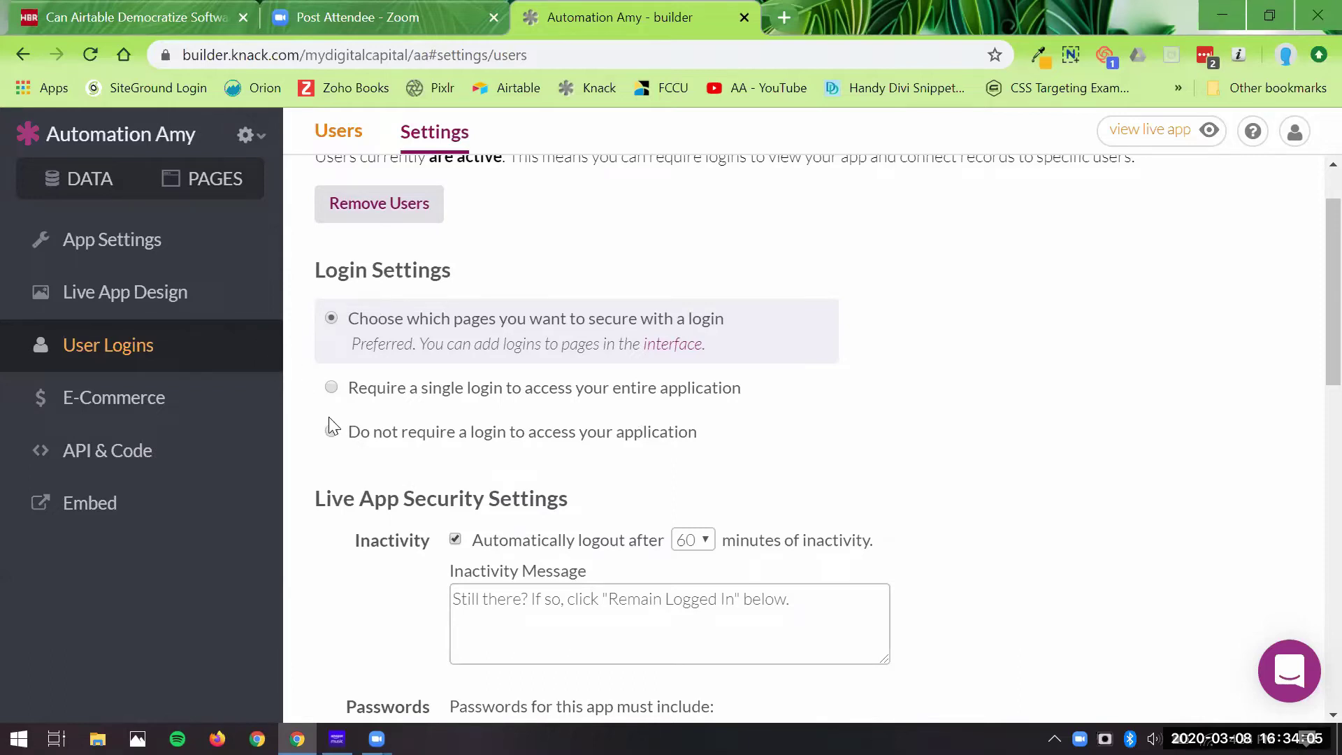
{"action": "scroll", "coordinate": [322, 546], "scroll_direction": "down", "scroll_amount": 1}
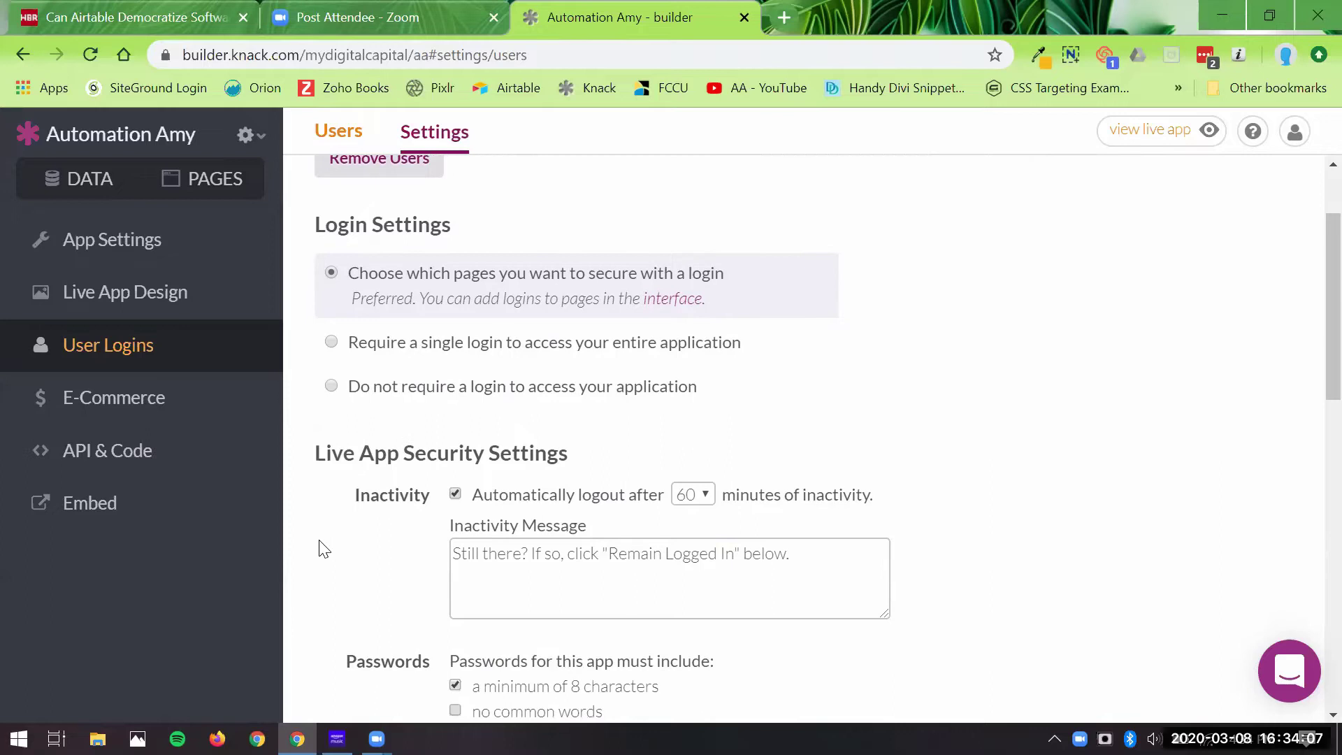
{"action": "scroll", "coordinate": [323, 549], "scroll_direction": "down", "scroll_amount": 10}
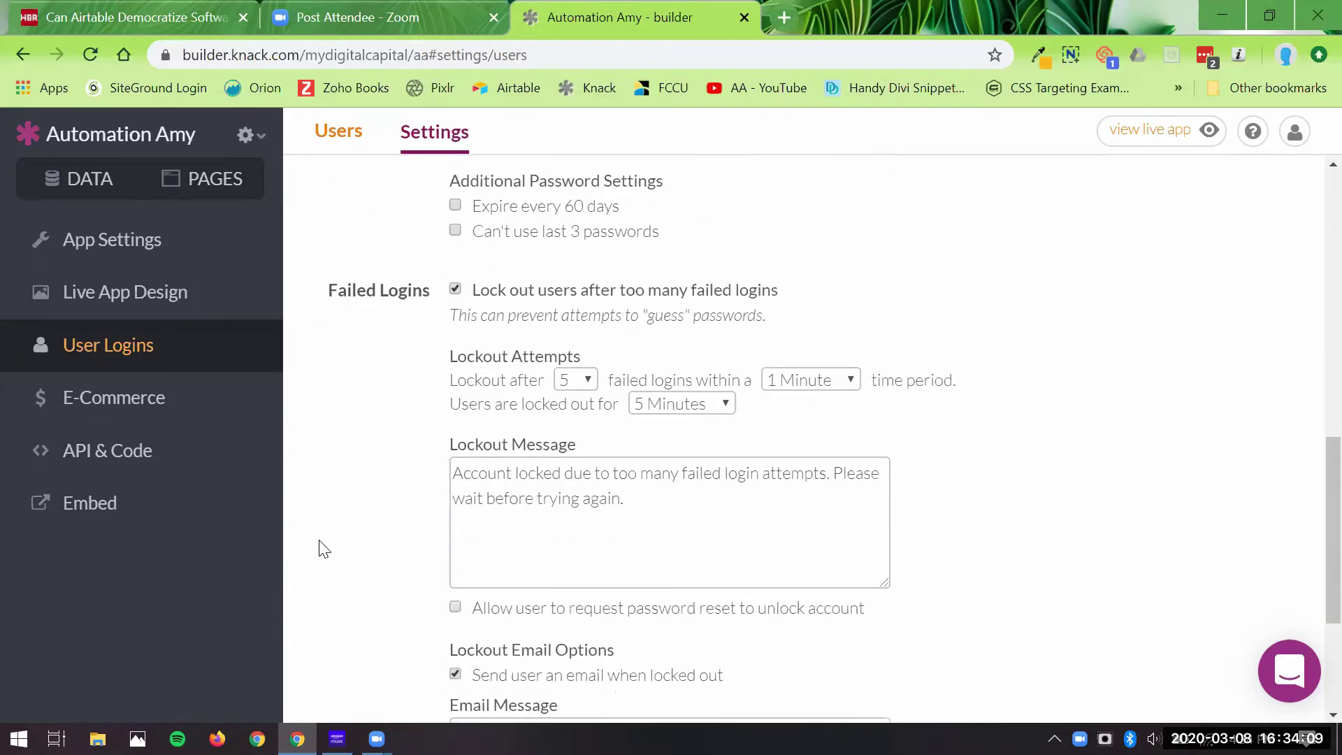
{"action": "scroll", "coordinate": [323, 549], "scroll_direction": "down", "scroll_amount": 3}
{"action": "scroll", "coordinate": [324, 549], "scroll_direction": "up", "scroll_amount": 4}
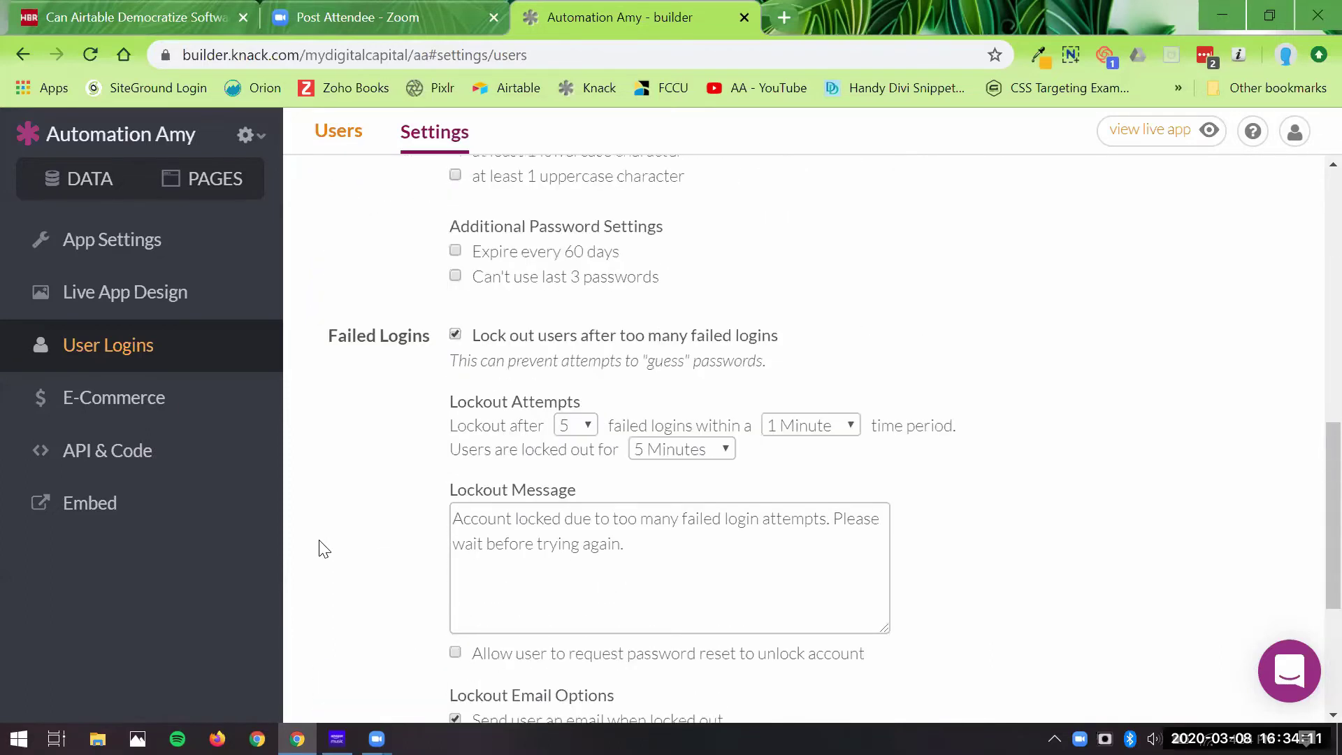
Step: Enable e-commerce for the Automation Amy app and confirm it
{"action": "left_click", "coordinate": [156, 413]}
{"action": "left_click", "coordinate": [406, 283]}
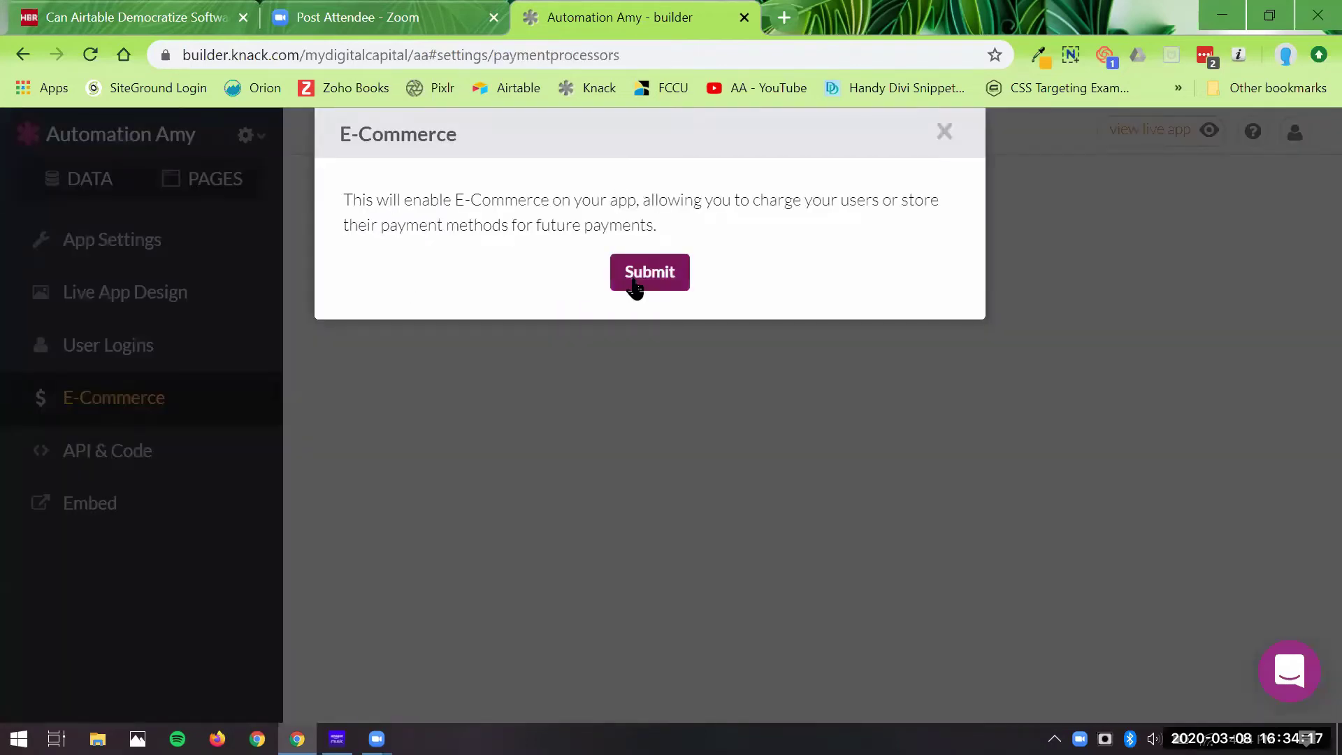
{"action": "left_click", "coordinate": [634, 287]}
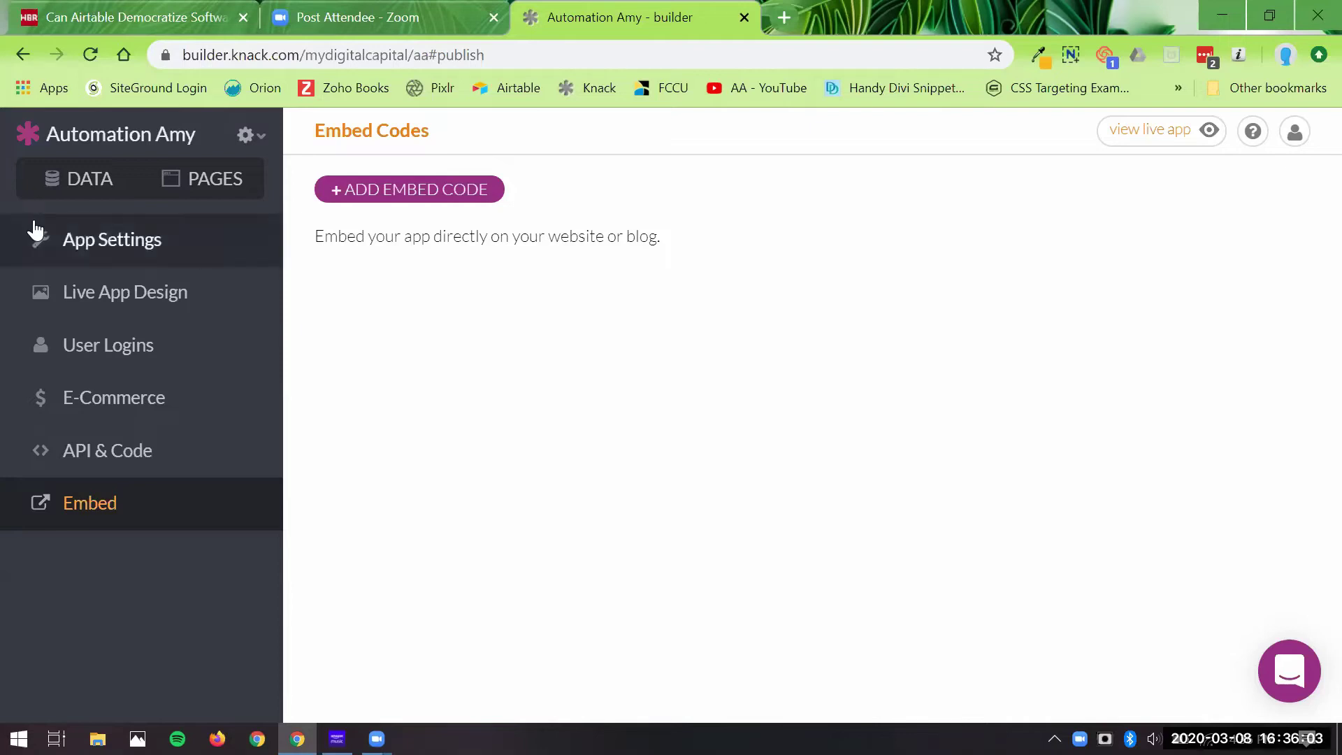
Step: Return to the Data builder to view the Companies table's fields
{"action": "left_click", "coordinate": [35, 189]}
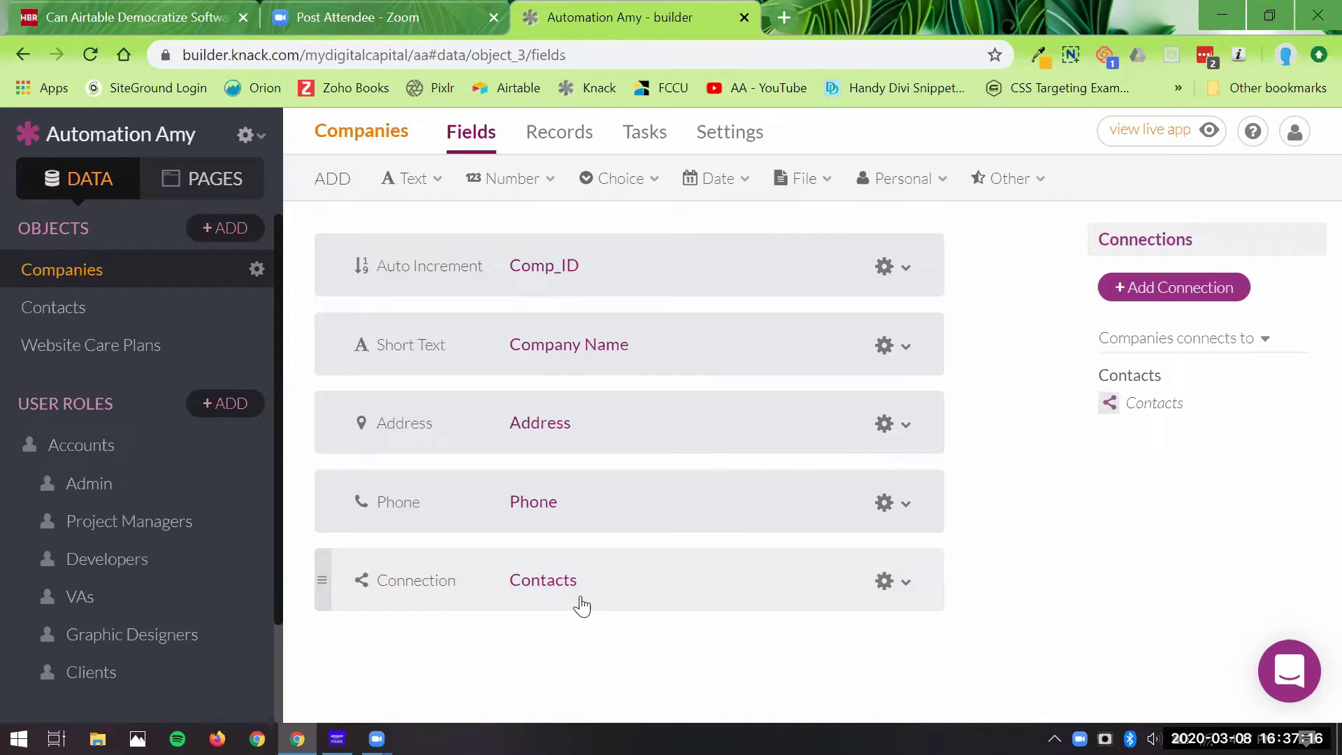
Step: Start a Multiple Choice field on Companies, view its extra options, then discard it
{"action": "left_click", "coordinate": [392, 179]}
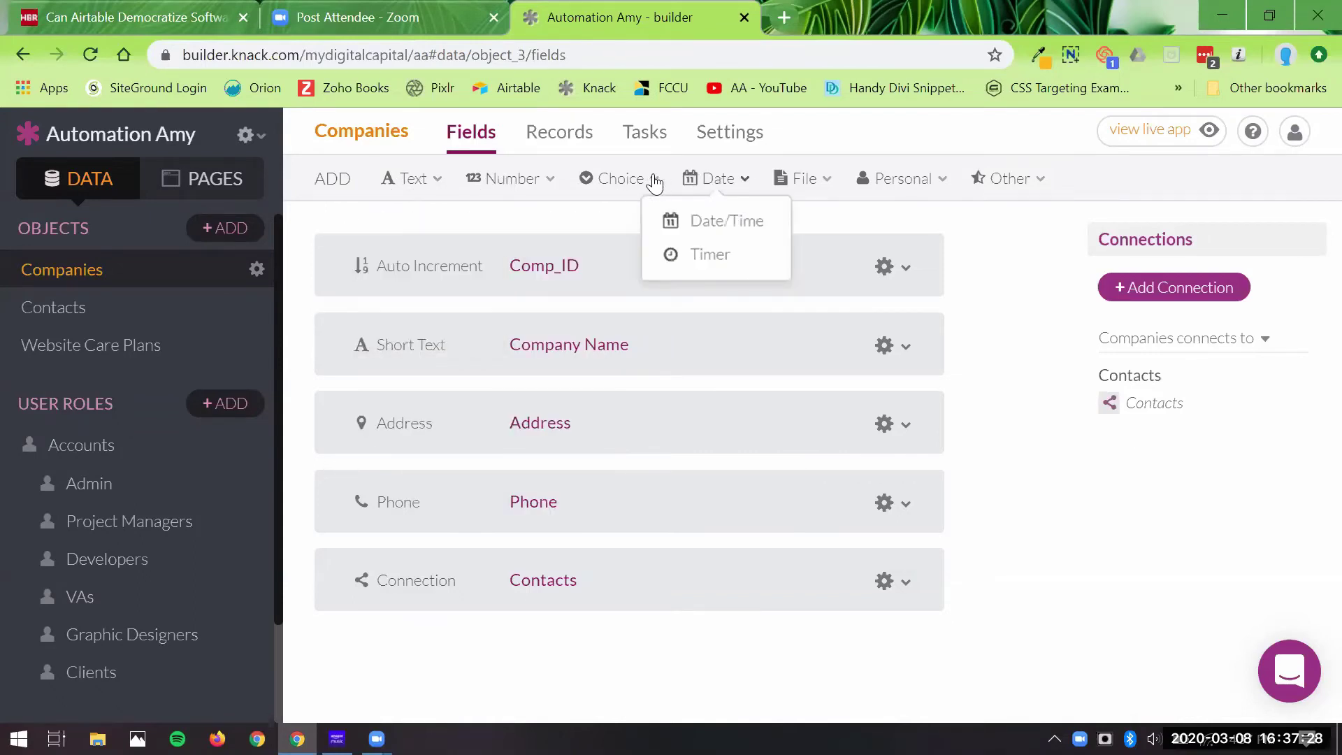
{"action": "mouse_move", "coordinate": [602, 186]}
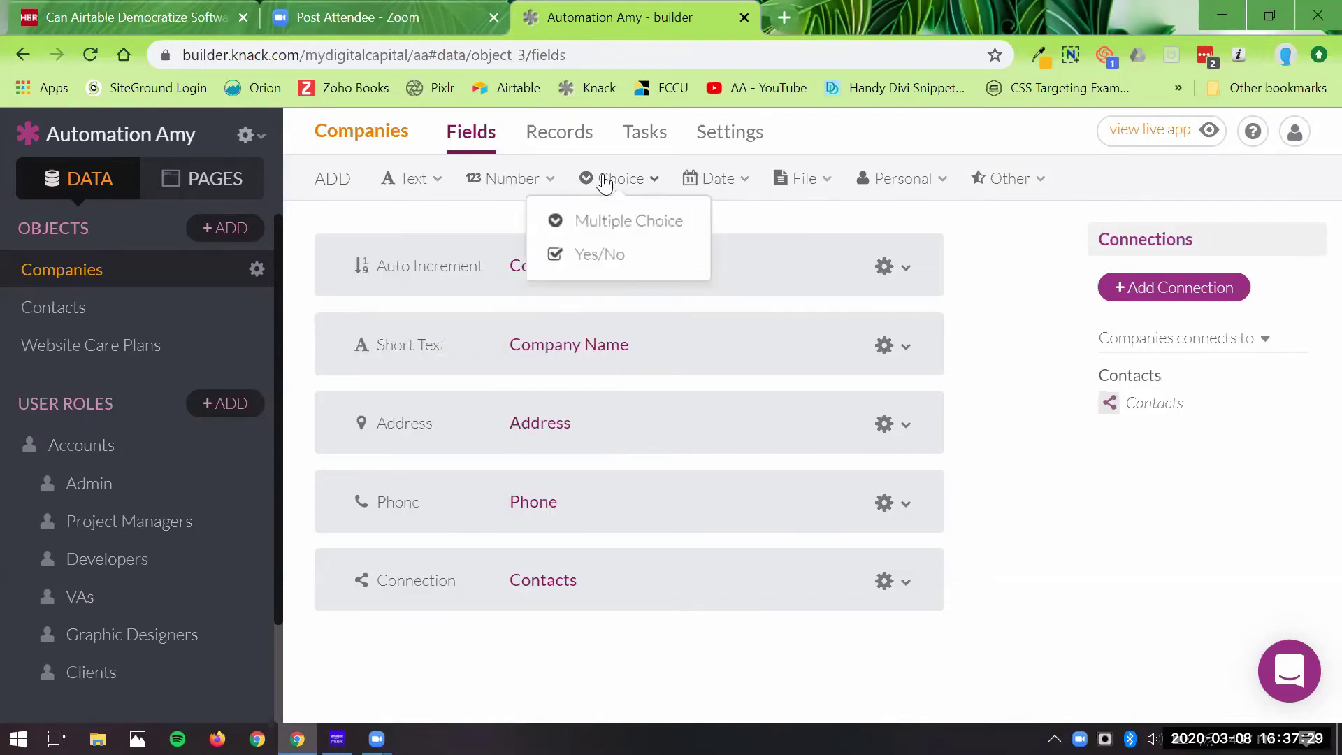
{"action": "left_click", "coordinate": [612, 221]}
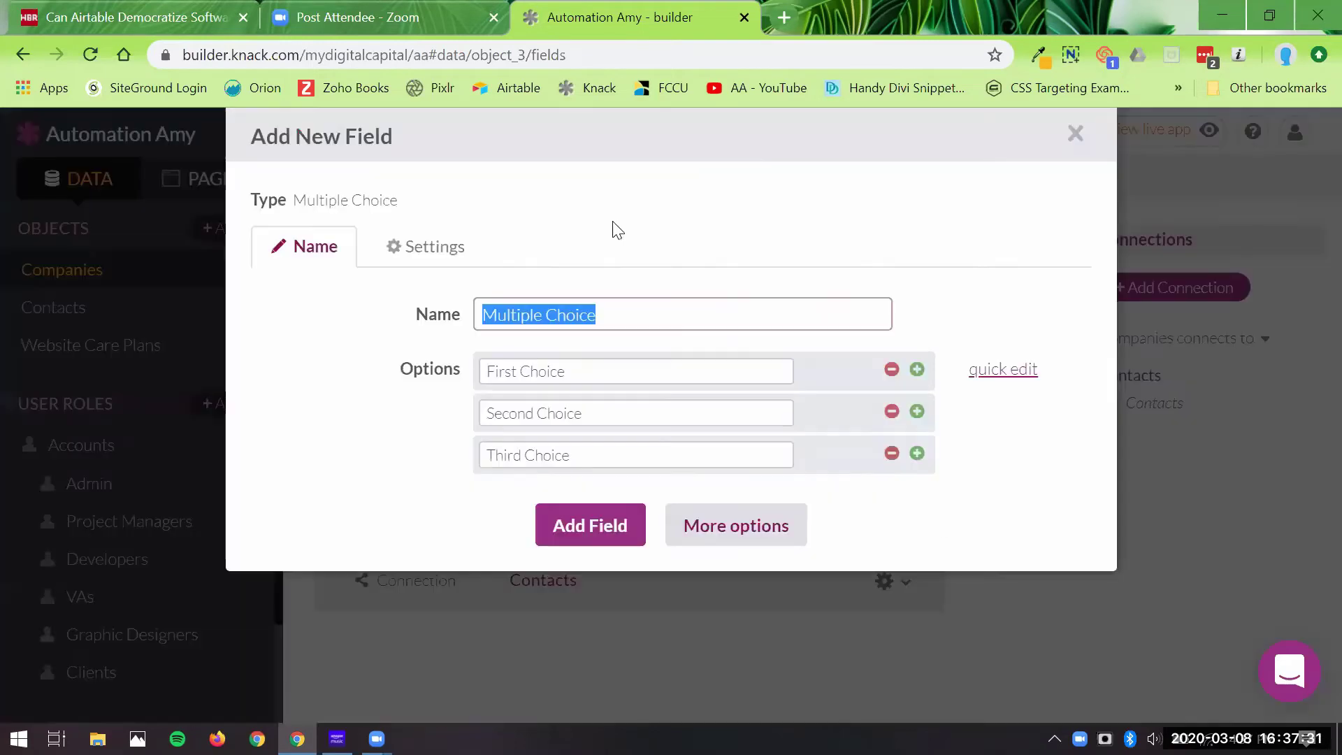
{"action": "left_click", "coordinate": [762, 524]}
{"action": "scroll", "coordinate": [692, 494], "scroll_direction": "down", "scroll_amount": 2}
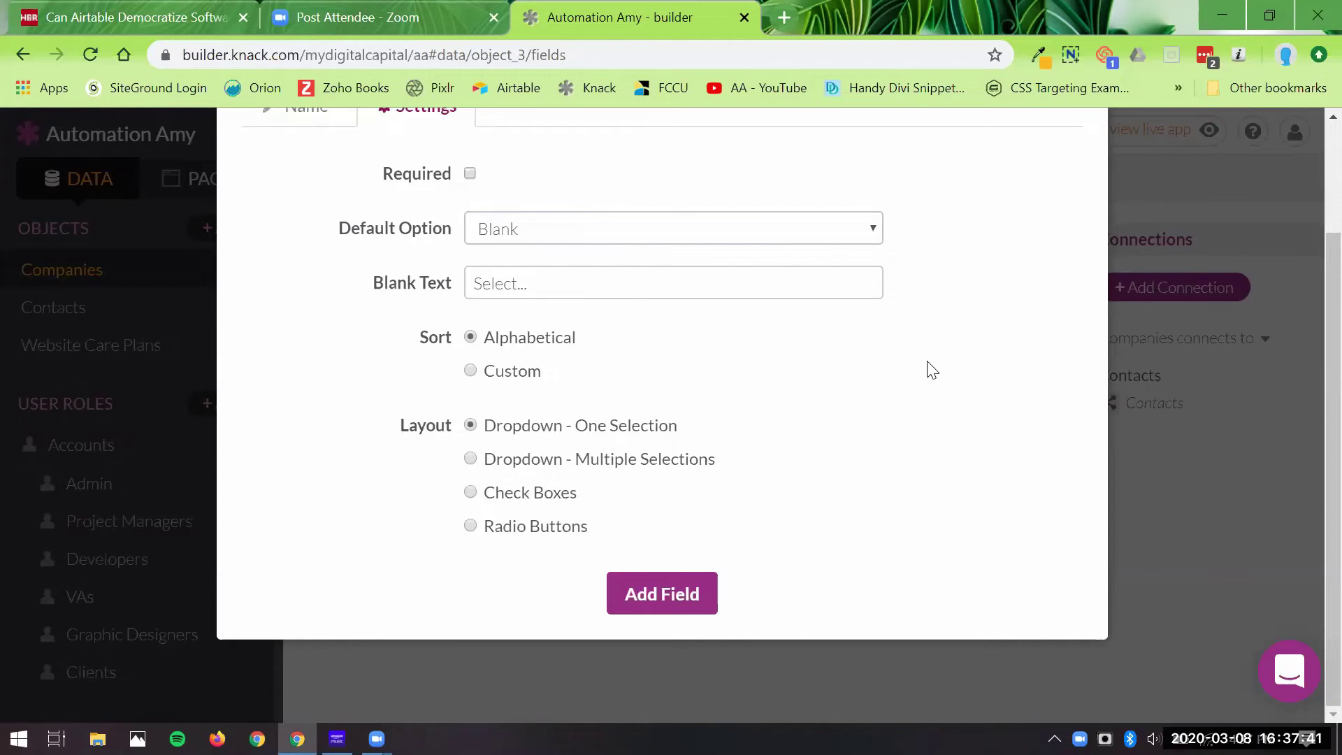
{"action": "key", "text": "Escape"}
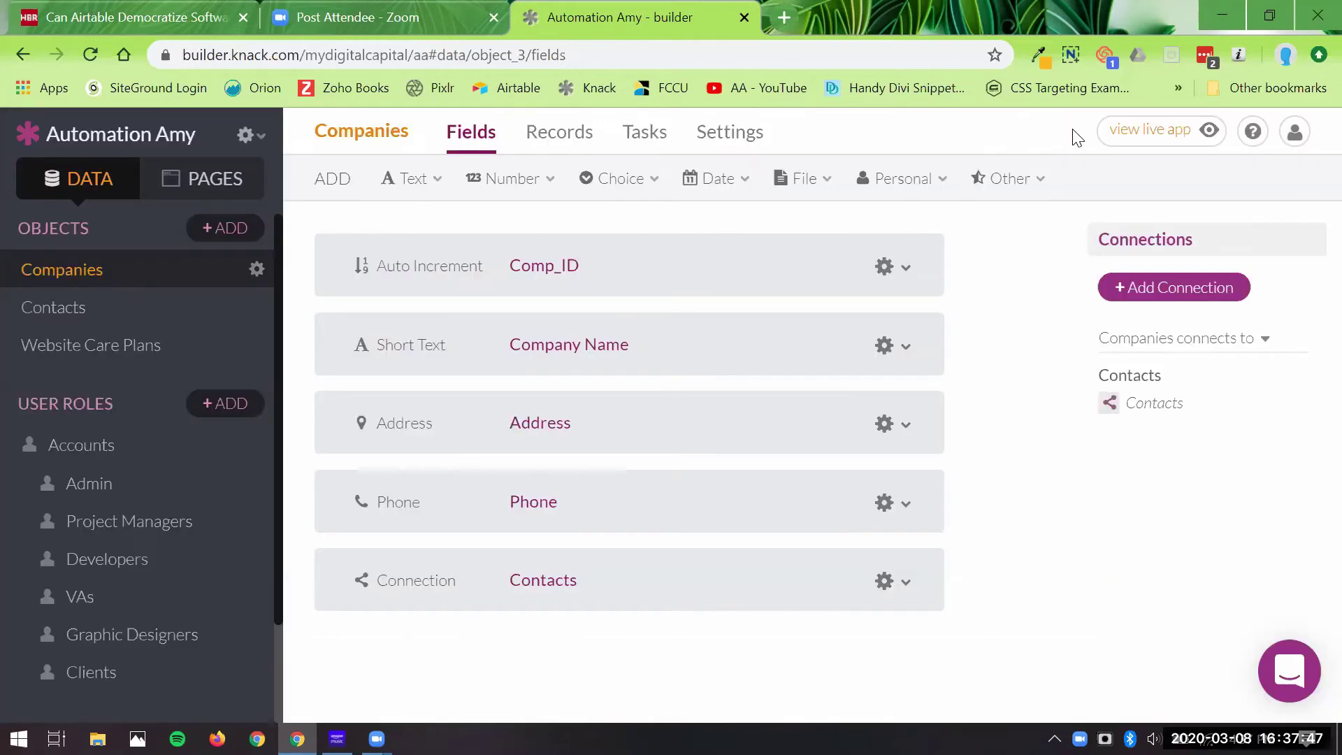
Step: Browse the Date and other field-type menus, then show the empty Companies records table
{"action": "left_click", "coordinate": [728, 184]}
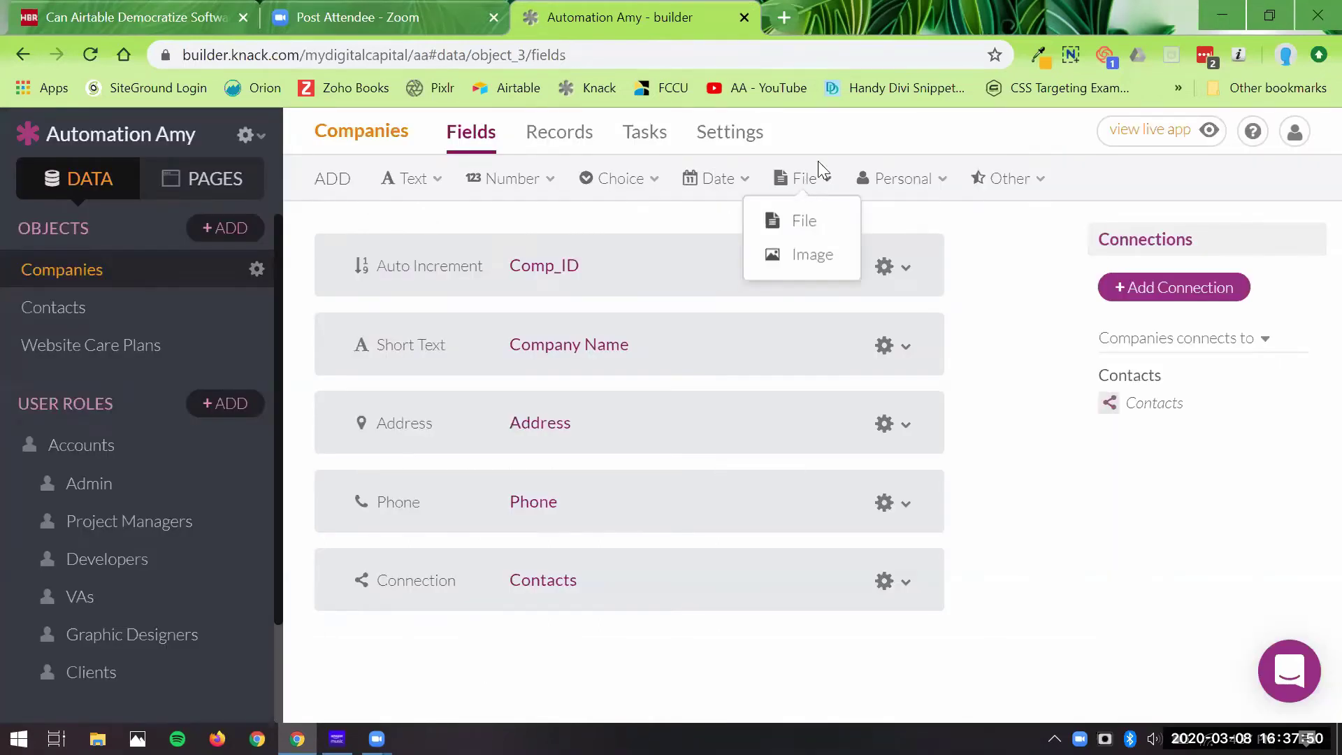
{"action": "mouse_move", "coordinate": [923, 187]}
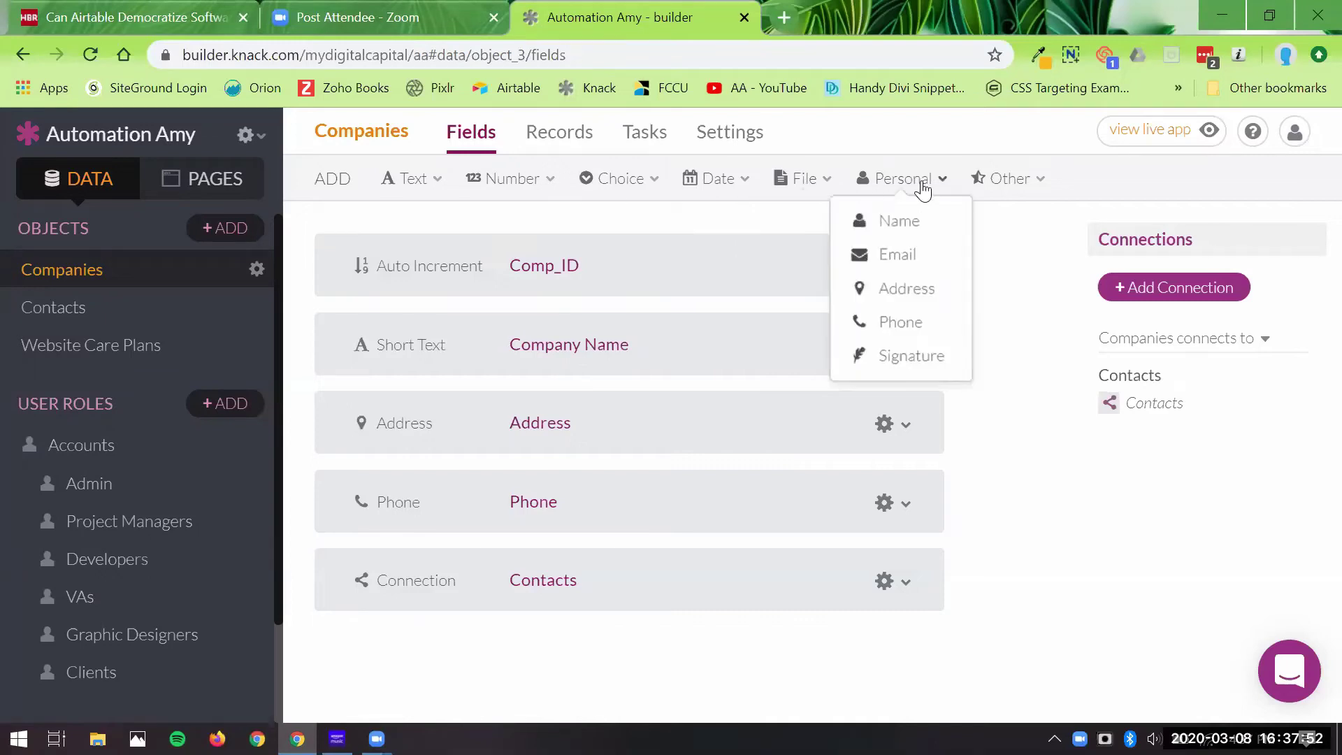
{"action": "mouse_move", "coordinate": [1003, 187]}
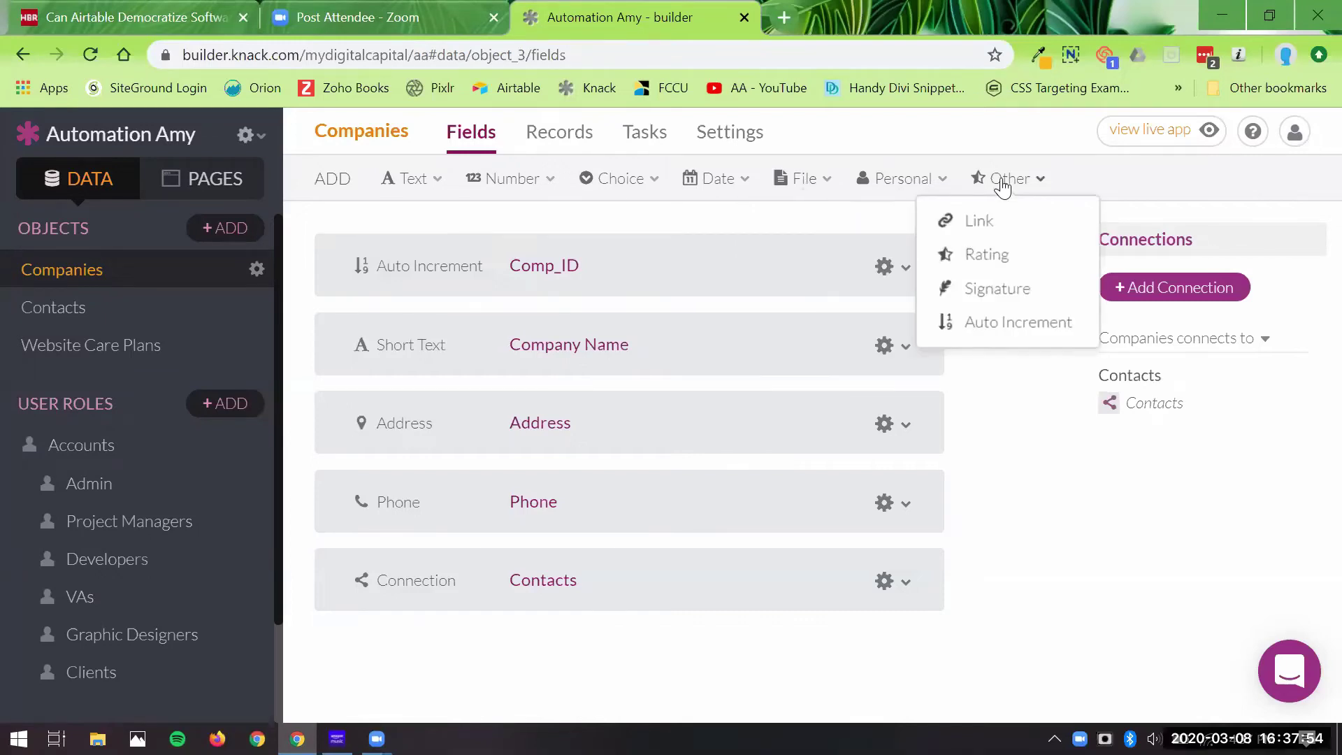
{"action": "mouse_move", "coordinate": [542, 180]}
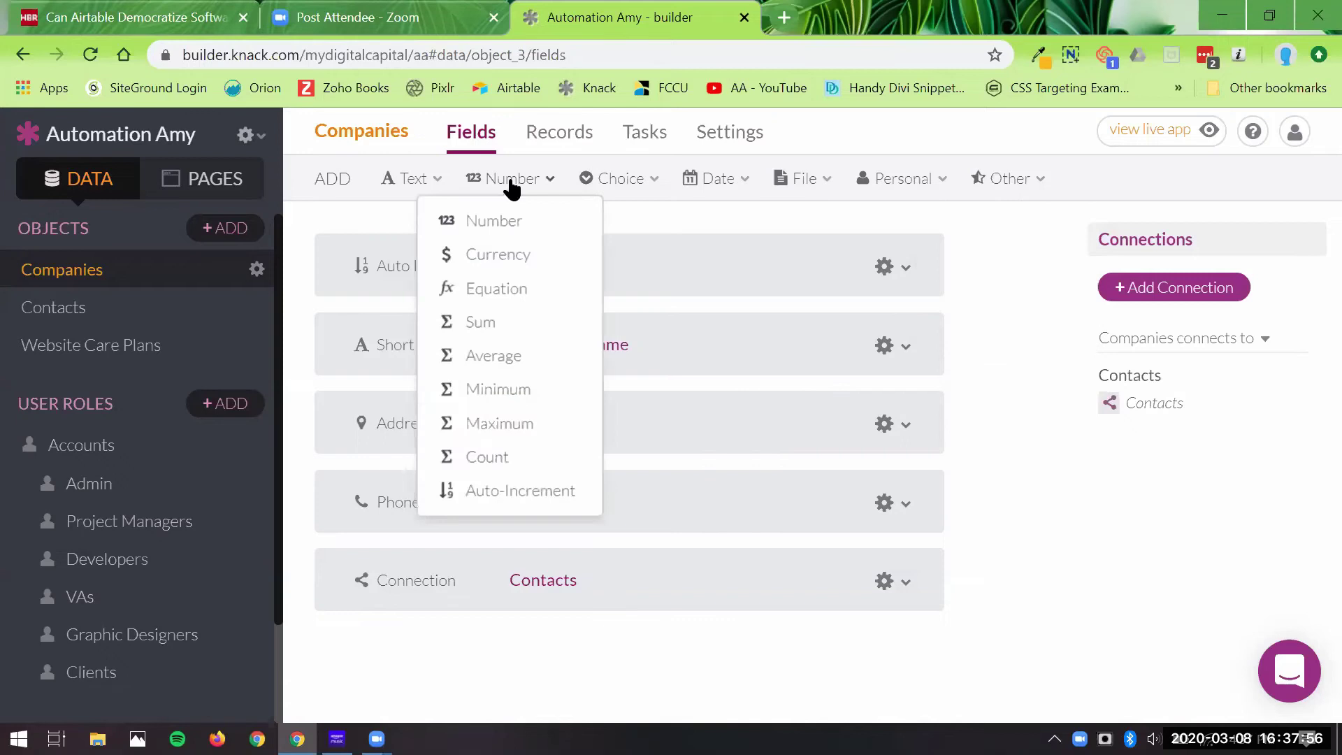
{"action": "mouse_move", "coordinate": [410, 183]}
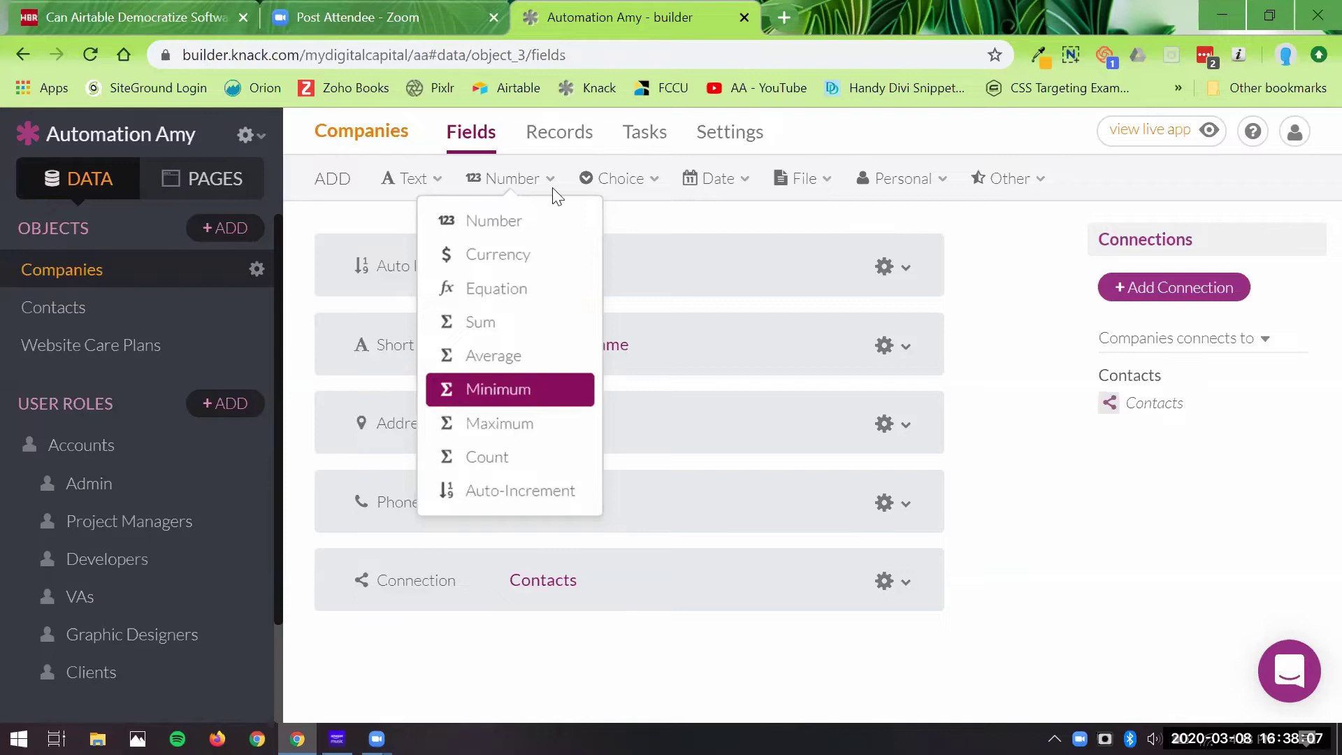
{"action": "left_click", "coordinate": [559, 133]}
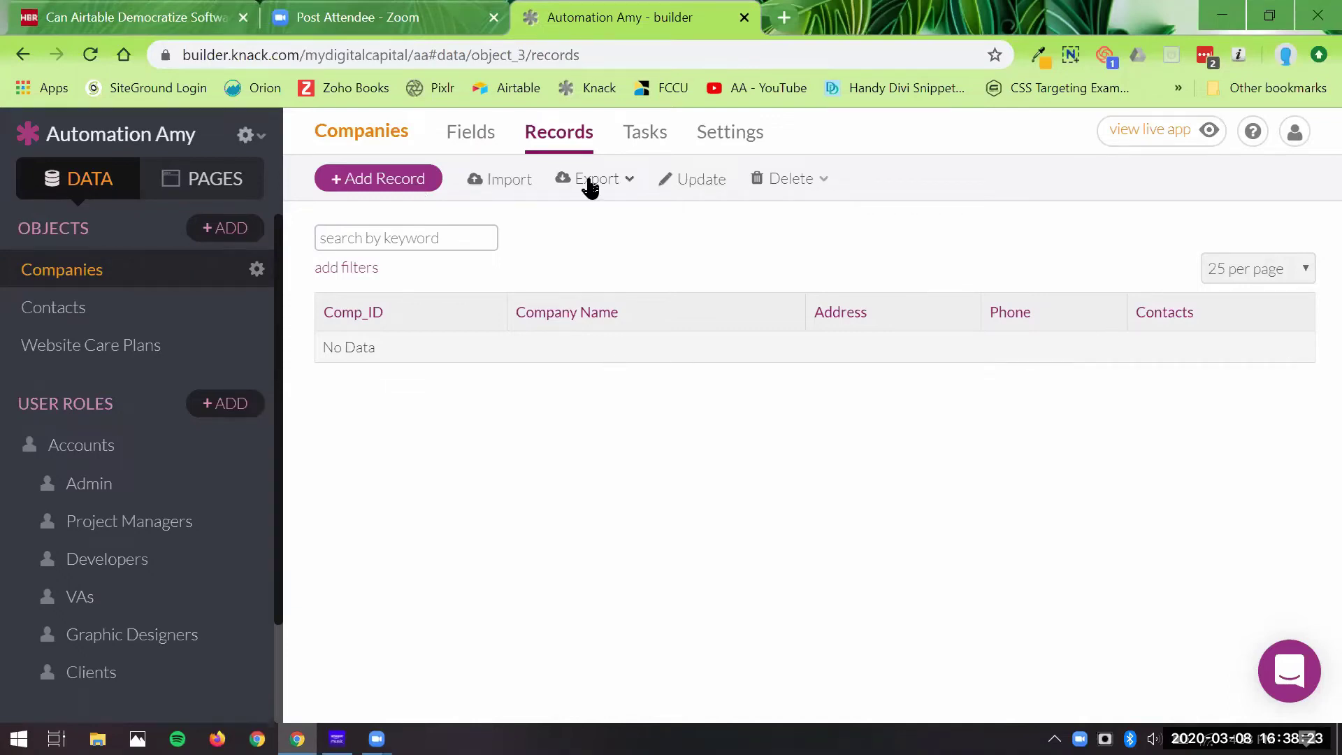
Step: Start a Companies scheduled task named 'Test' set to run at 5:00pm
{"action": "left_click", "coordinate": [642, 134]}
{"action": "left_click", "coordinate": [247, 135]}
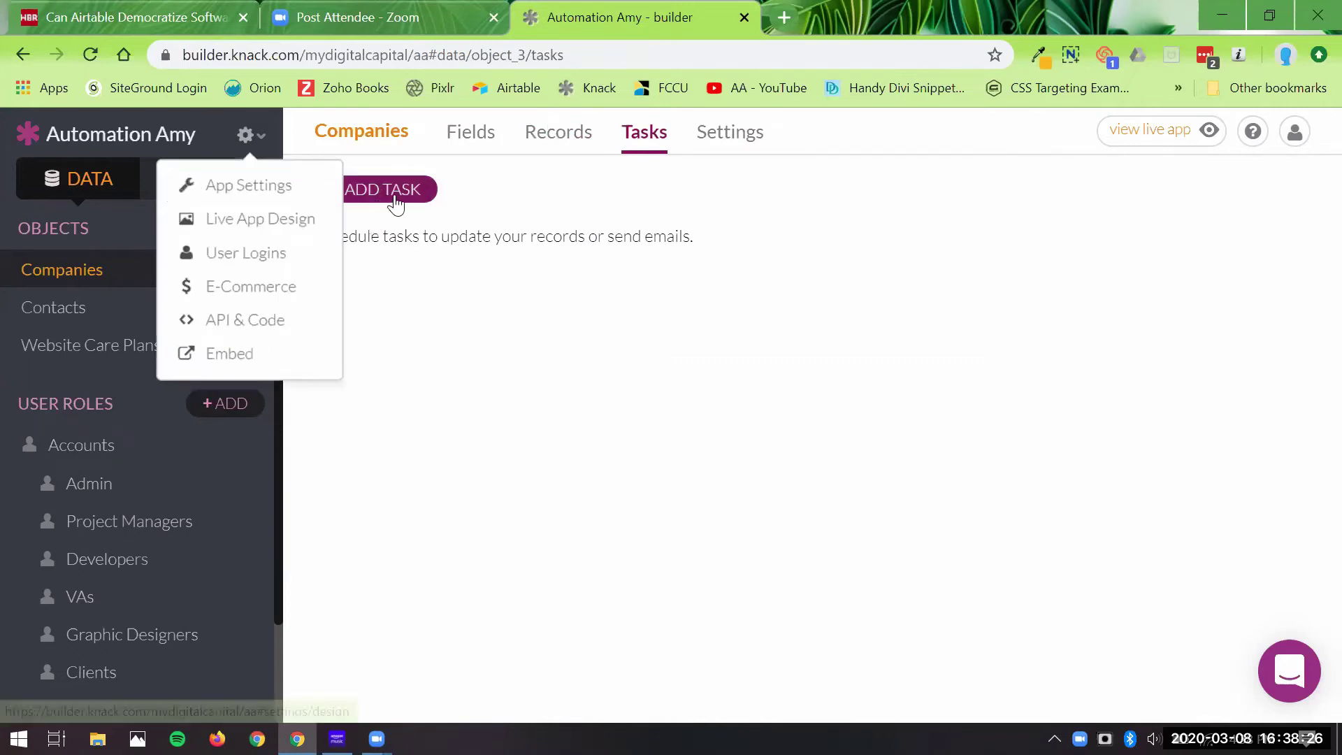
{"action": "left_click", "coordinate": [396, 201]}
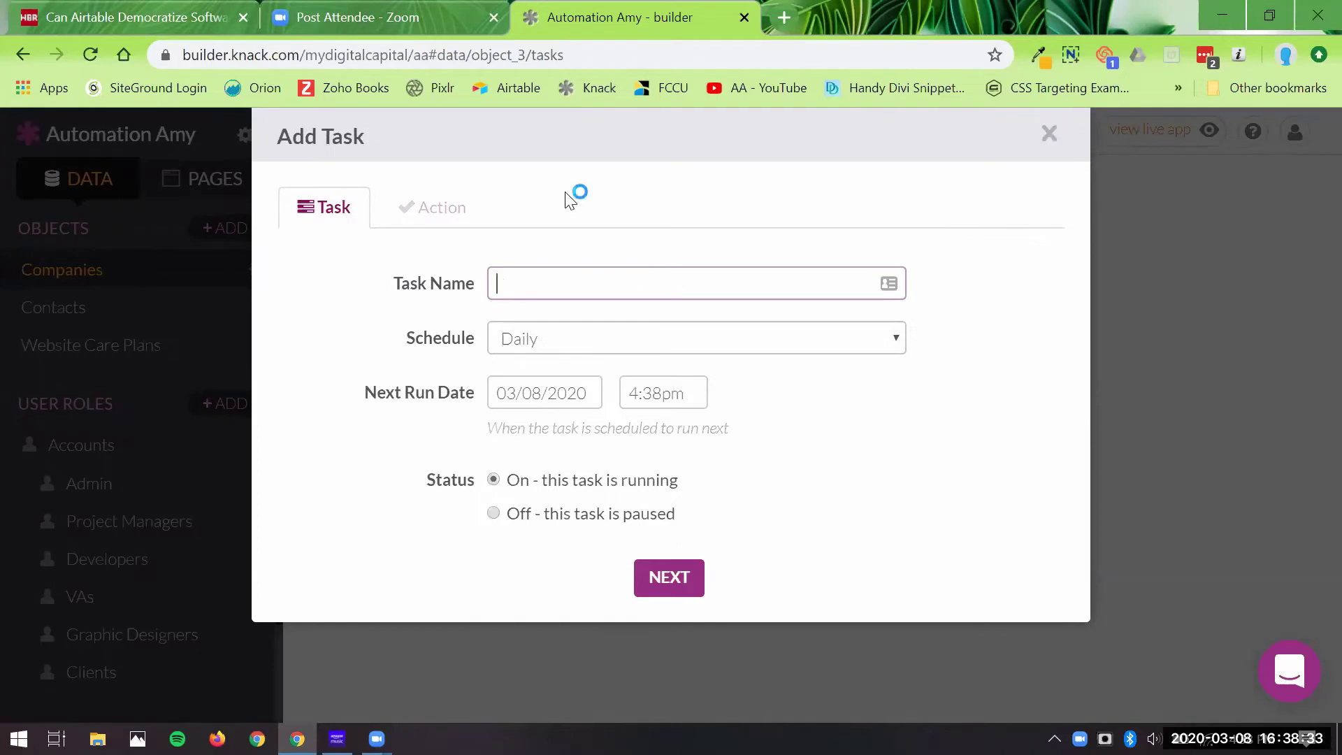
{"action": "type", "text": "Test"}
{"action": "left_click", "coordinate": [687, 400]}
{"action": "left_click", "coordinate": [687, 490]}
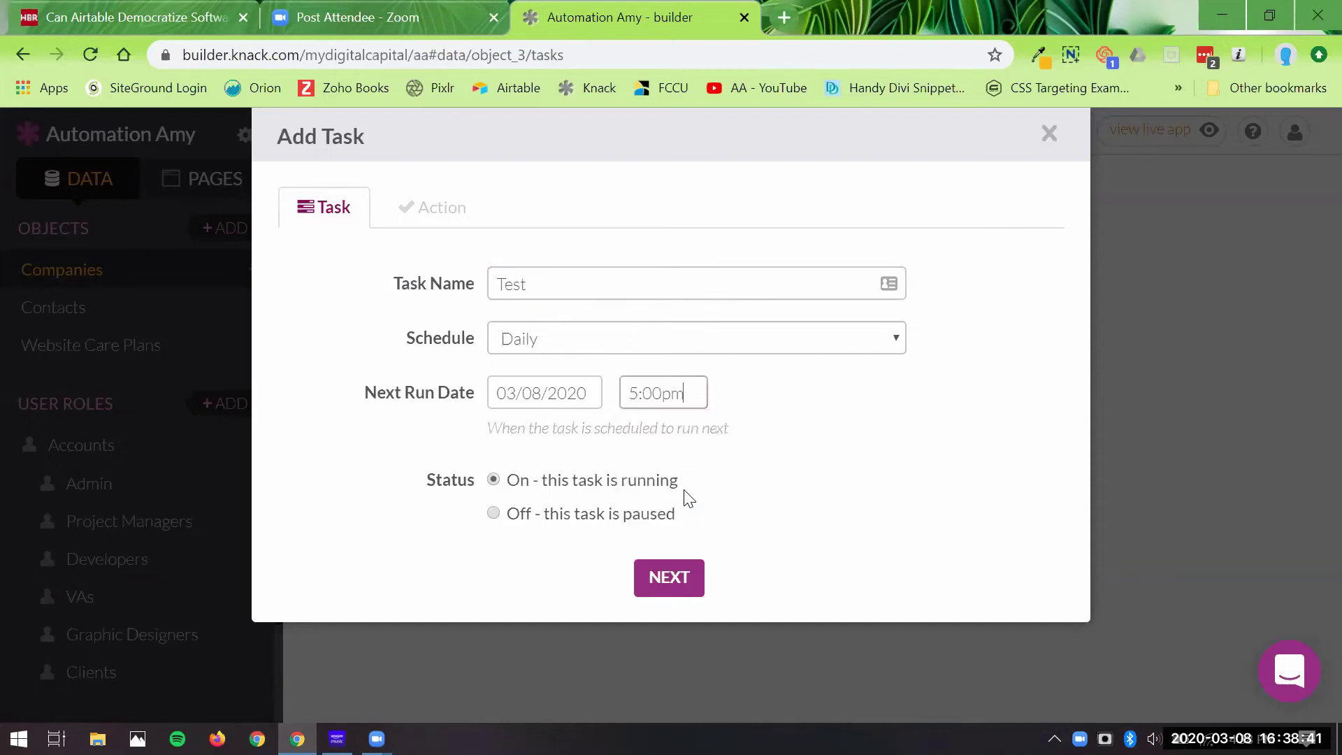
Step: Keep updating each record as the task action, then close without saving
{"action": "left_click", "coordinate": [665, 578]}
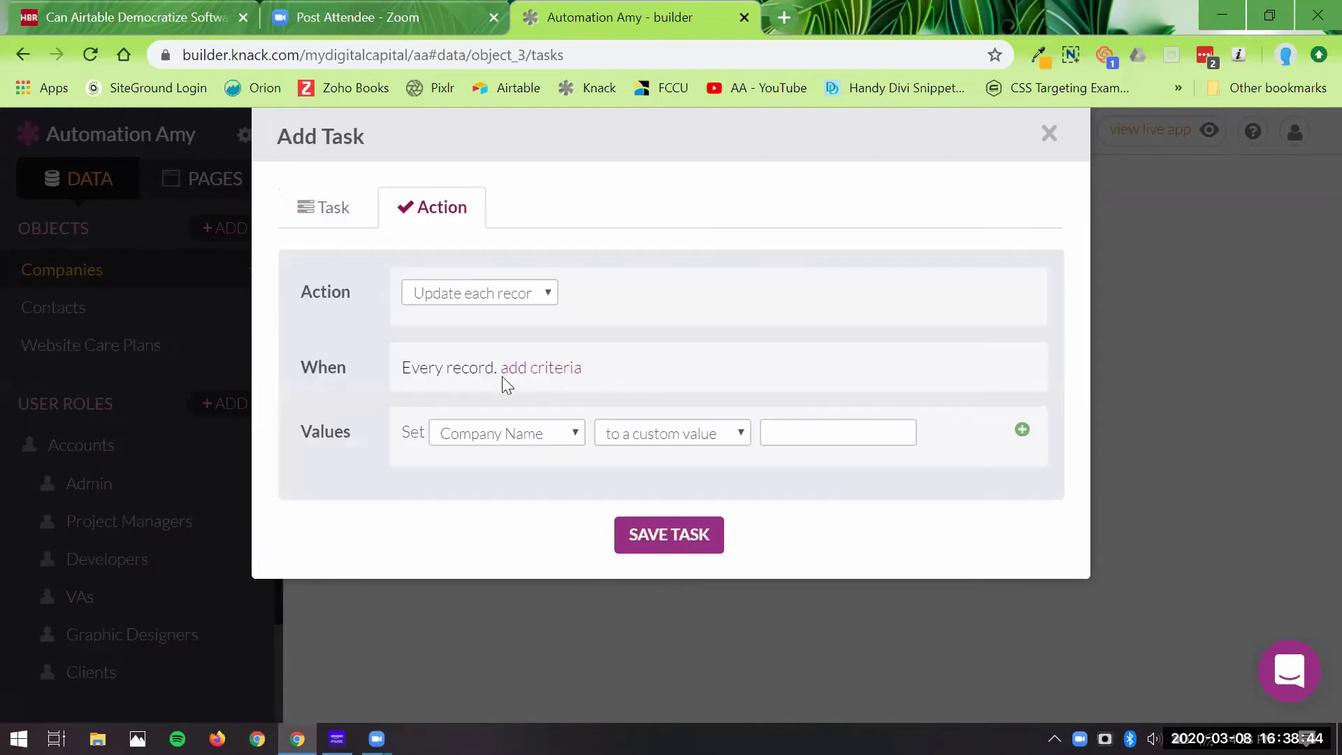
{"action": "left_click", "coordinate": [507, 297]}
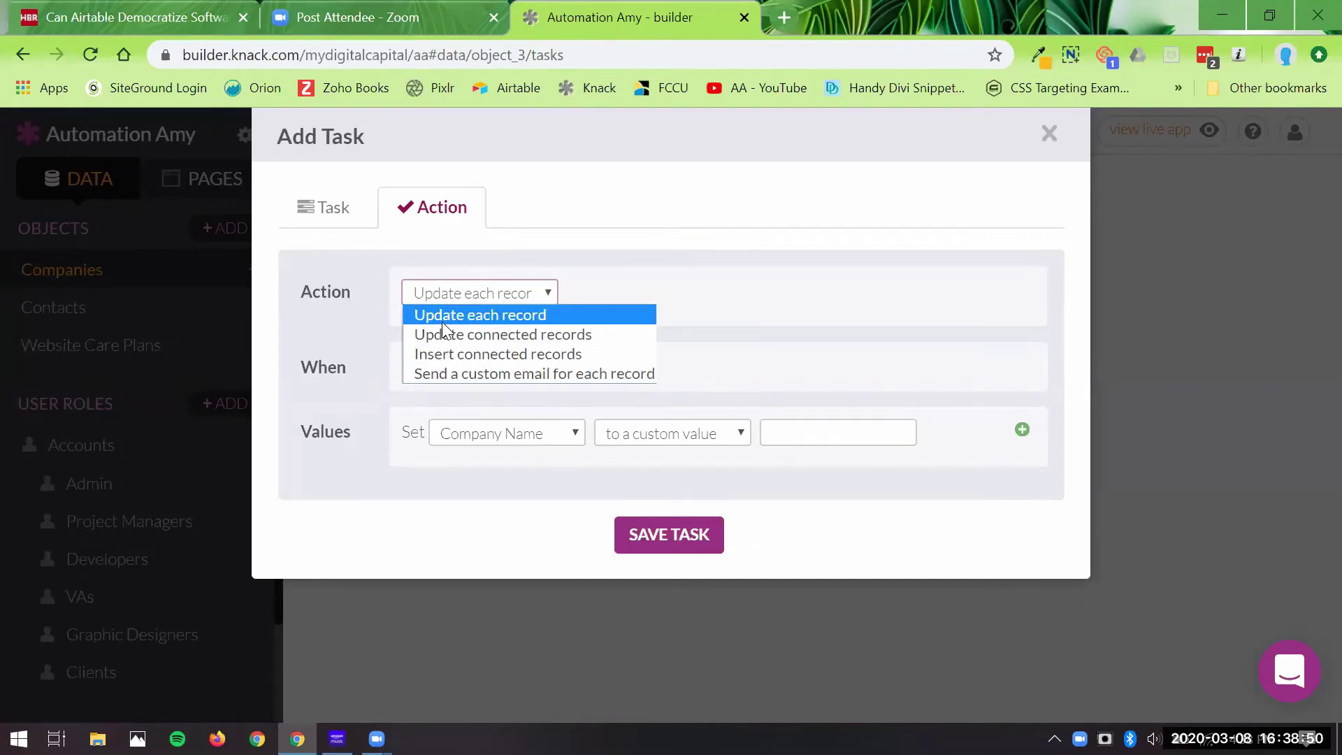
{"action": "left_click", "coordinate": [699, 341]}
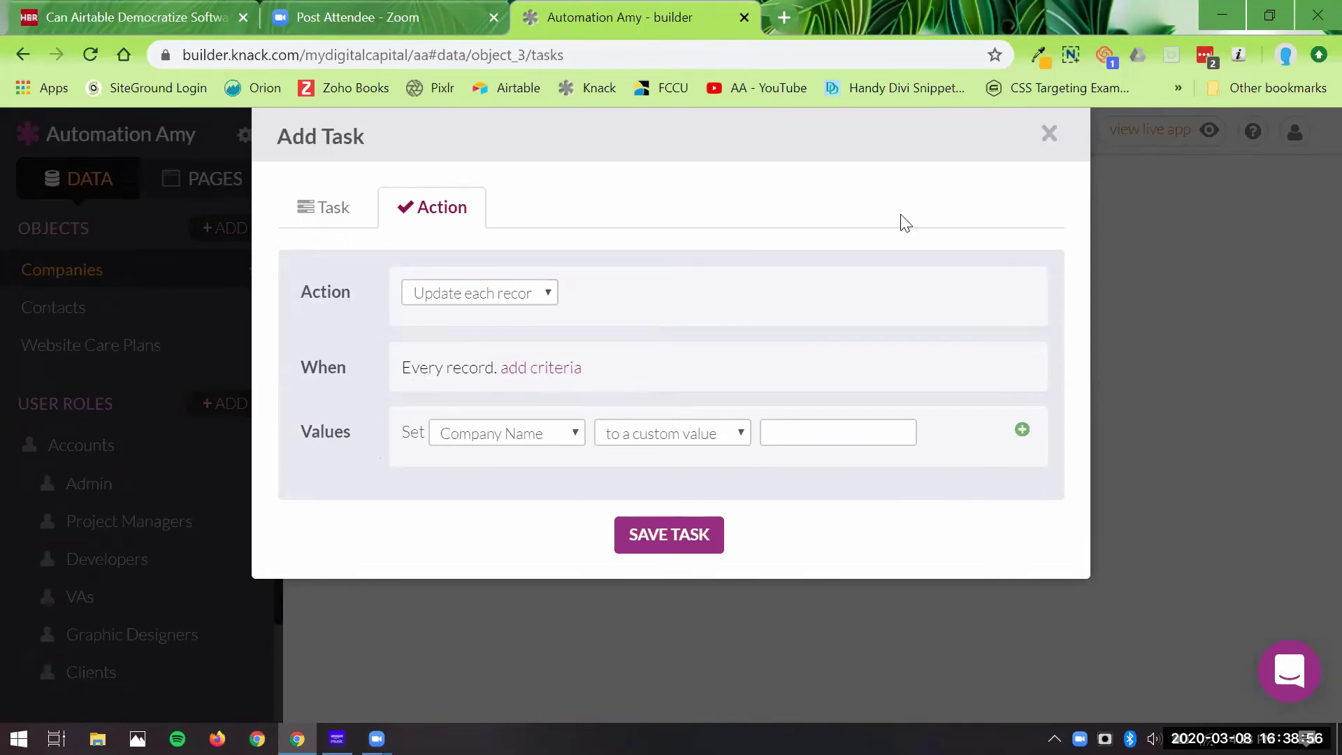
{"action": "left_click", "coordinate": [1059, 136]}
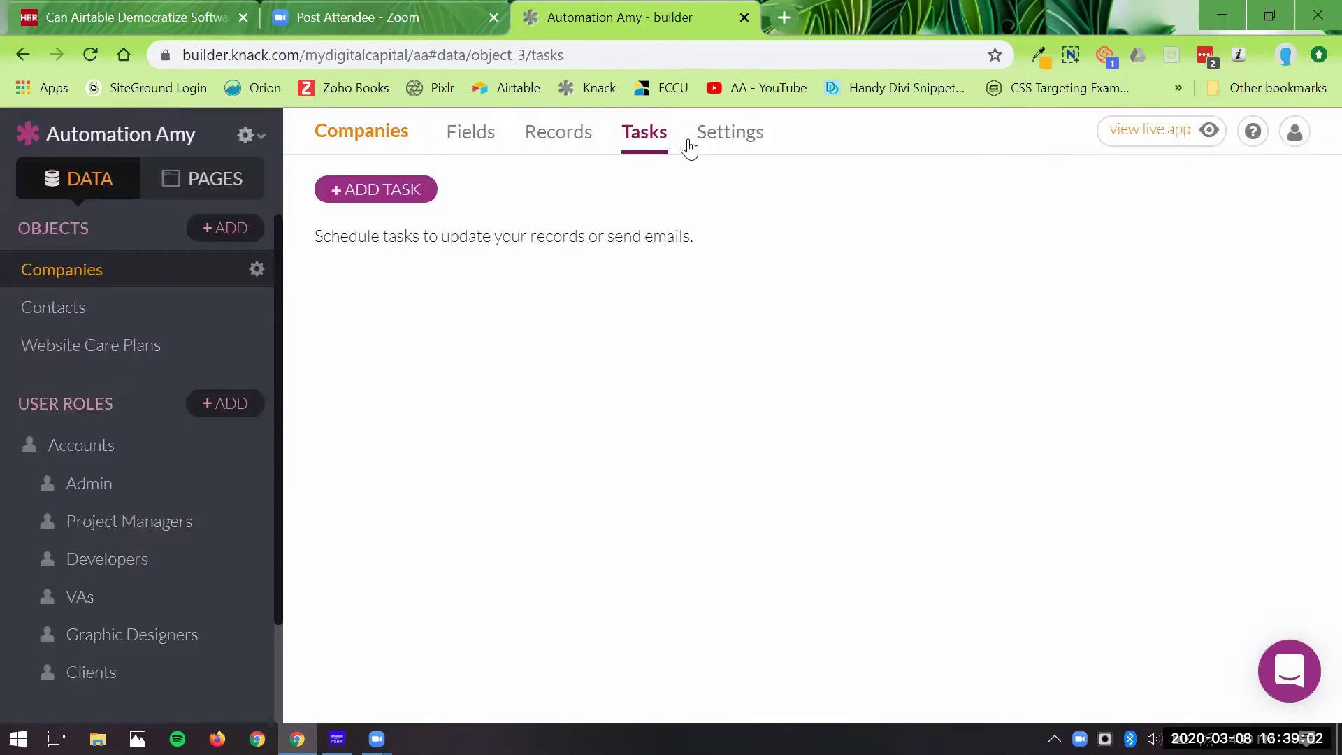
Step: View the Companies settings, then the Accounts role settings with Name display and A–Z sort
{"action": "left_click", "coordinate": [723, 140]}
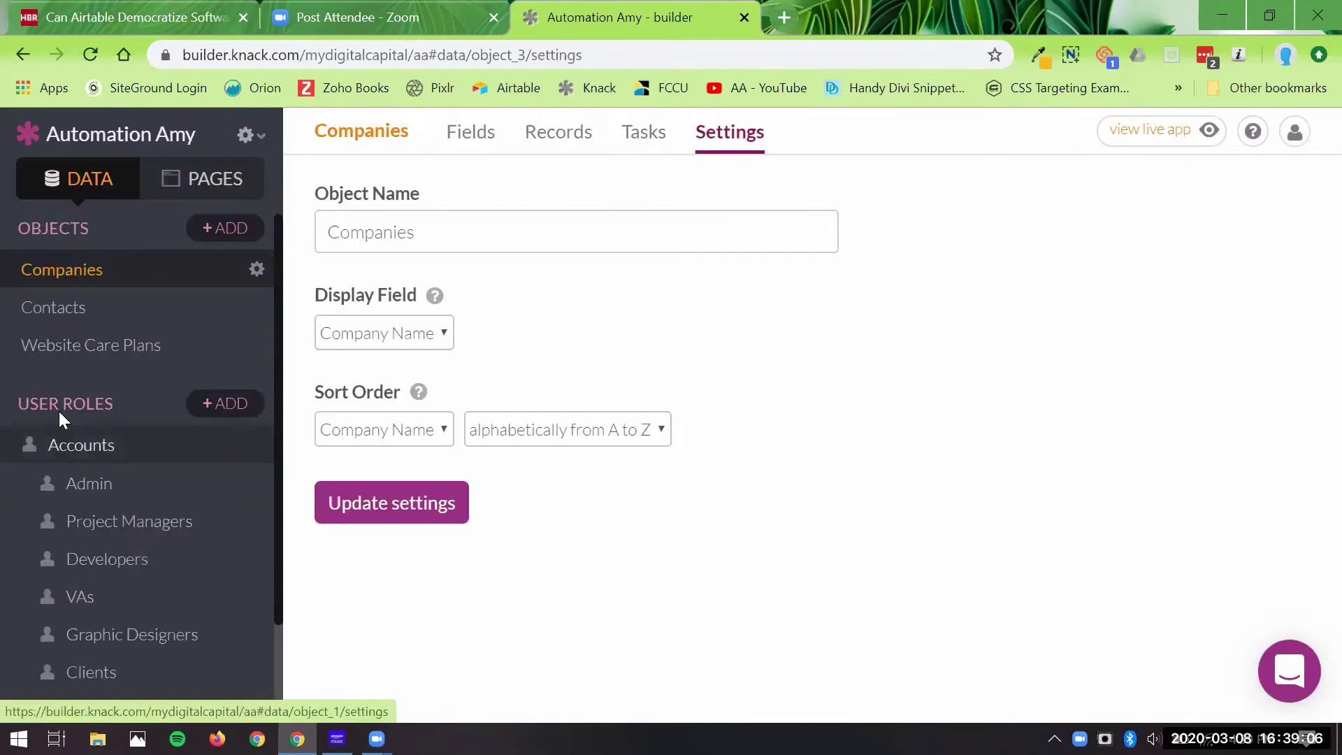
{"action": "left_click", "coordinate": [58, 450]}
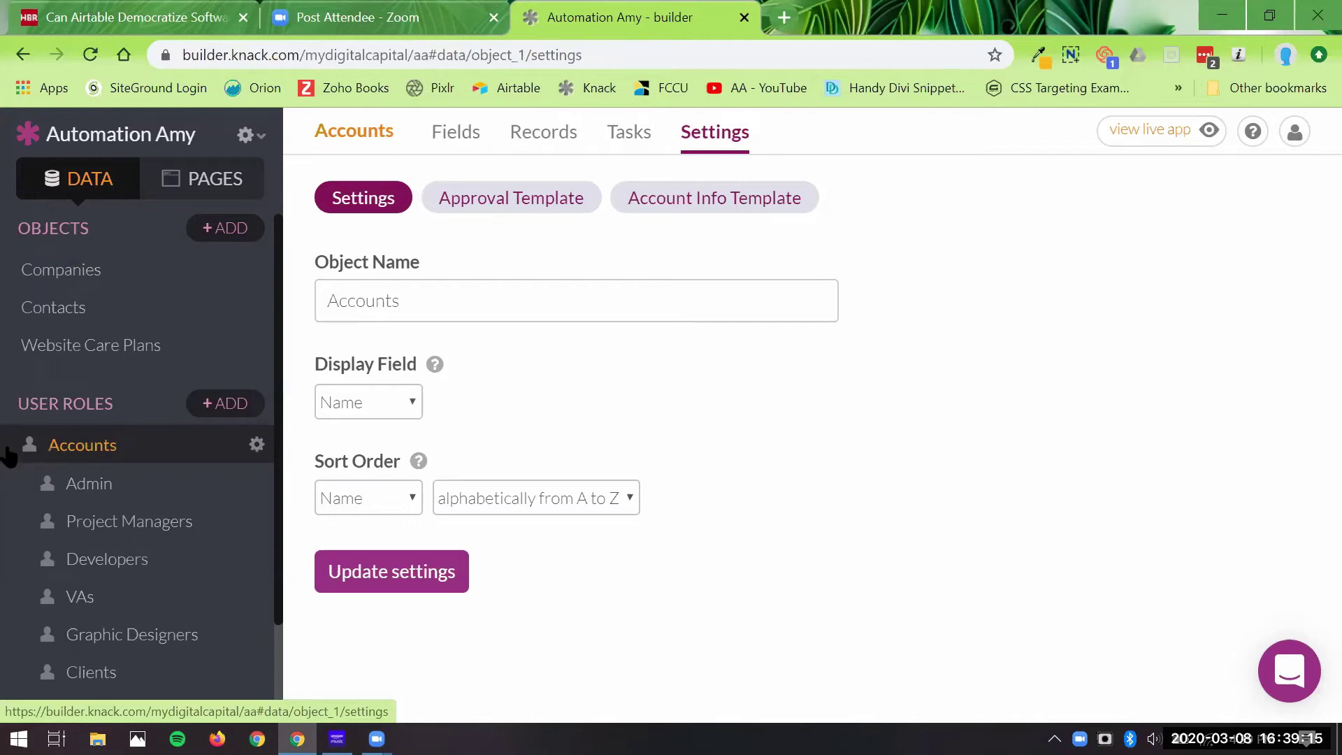
{"action": "scroll", "coordinate": [8, 540], "scroll_direction": "down", "scroll_amount": 2}
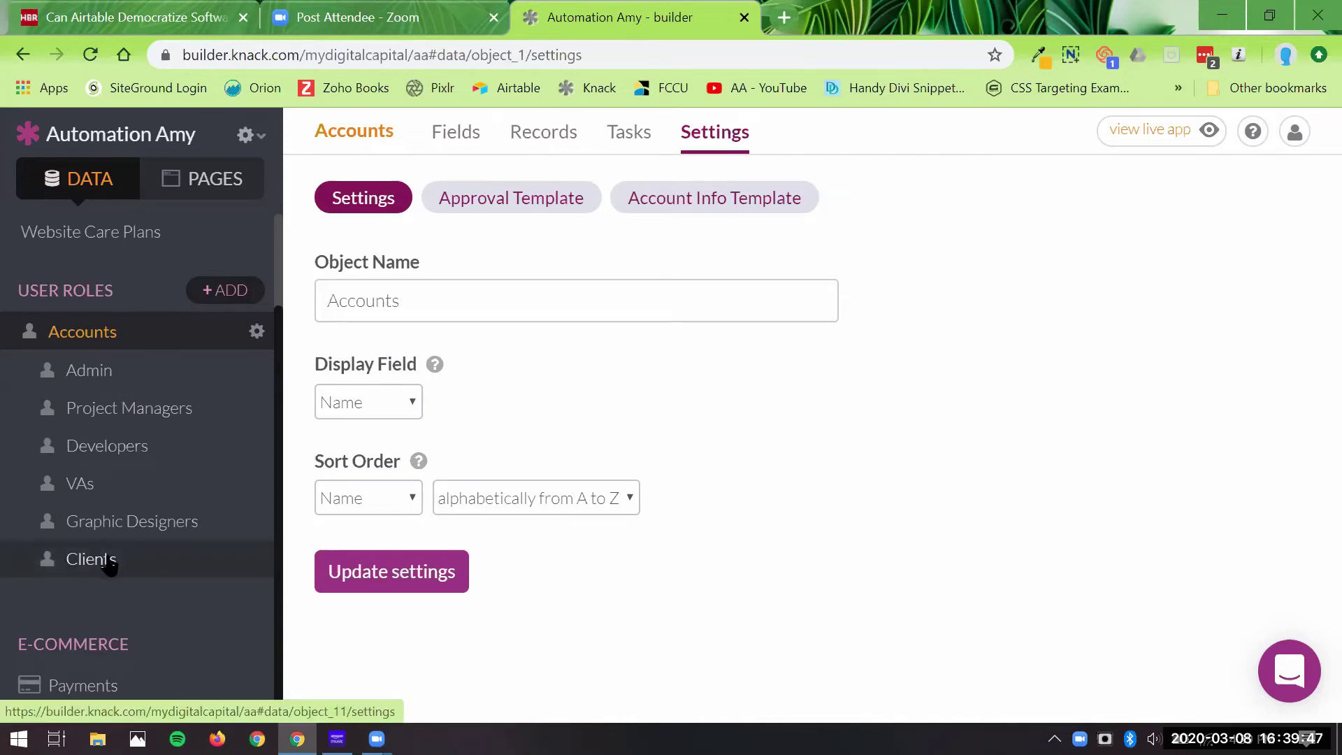
{"action": "left_click", "coordinate": [513, 210]}
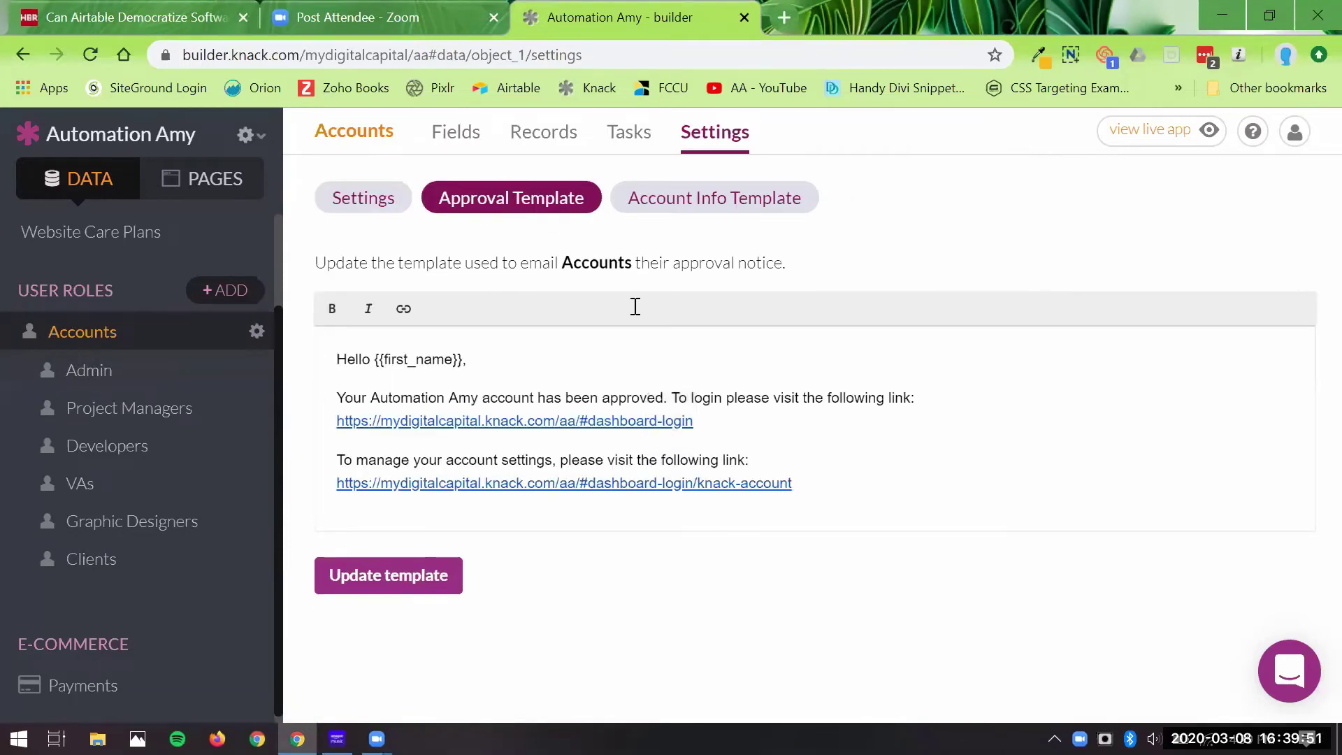
{"action": "left_click", "coordinate": [723, 213]}
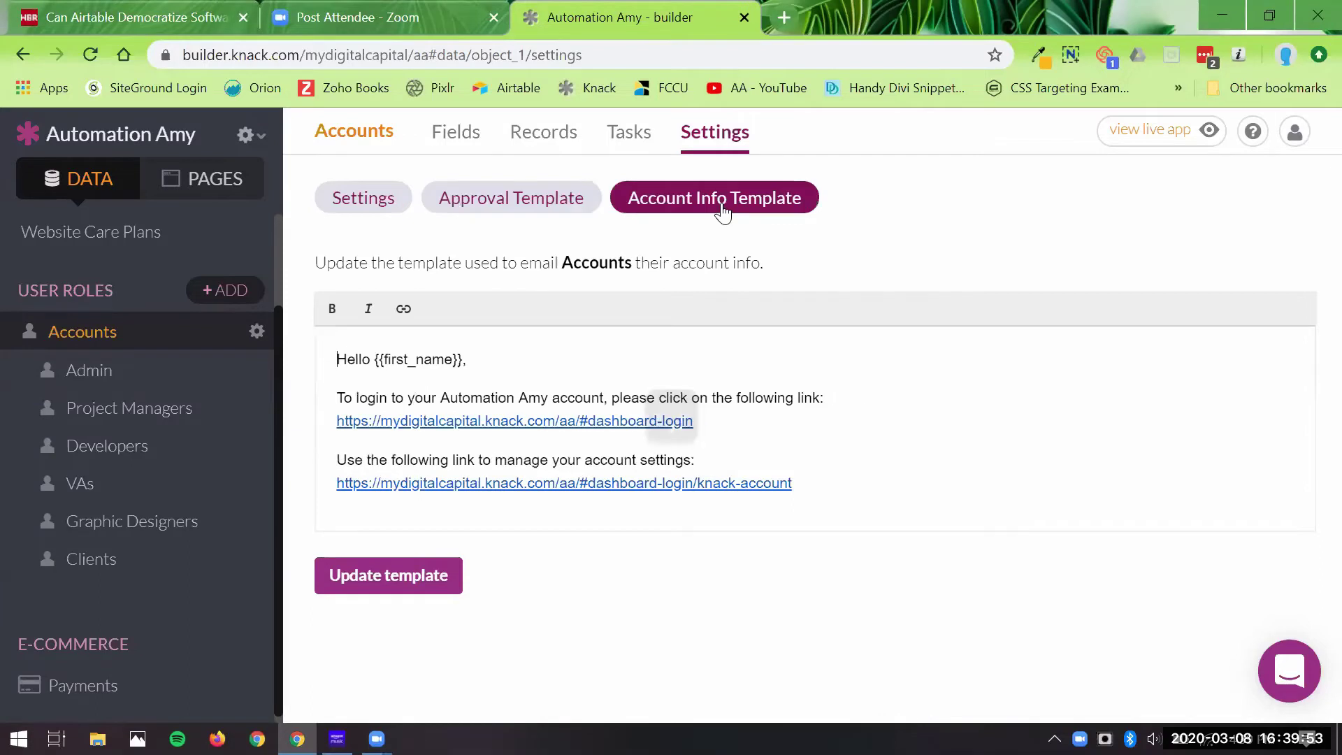
{"action": "left_click", "coordinate": [363, 203]}
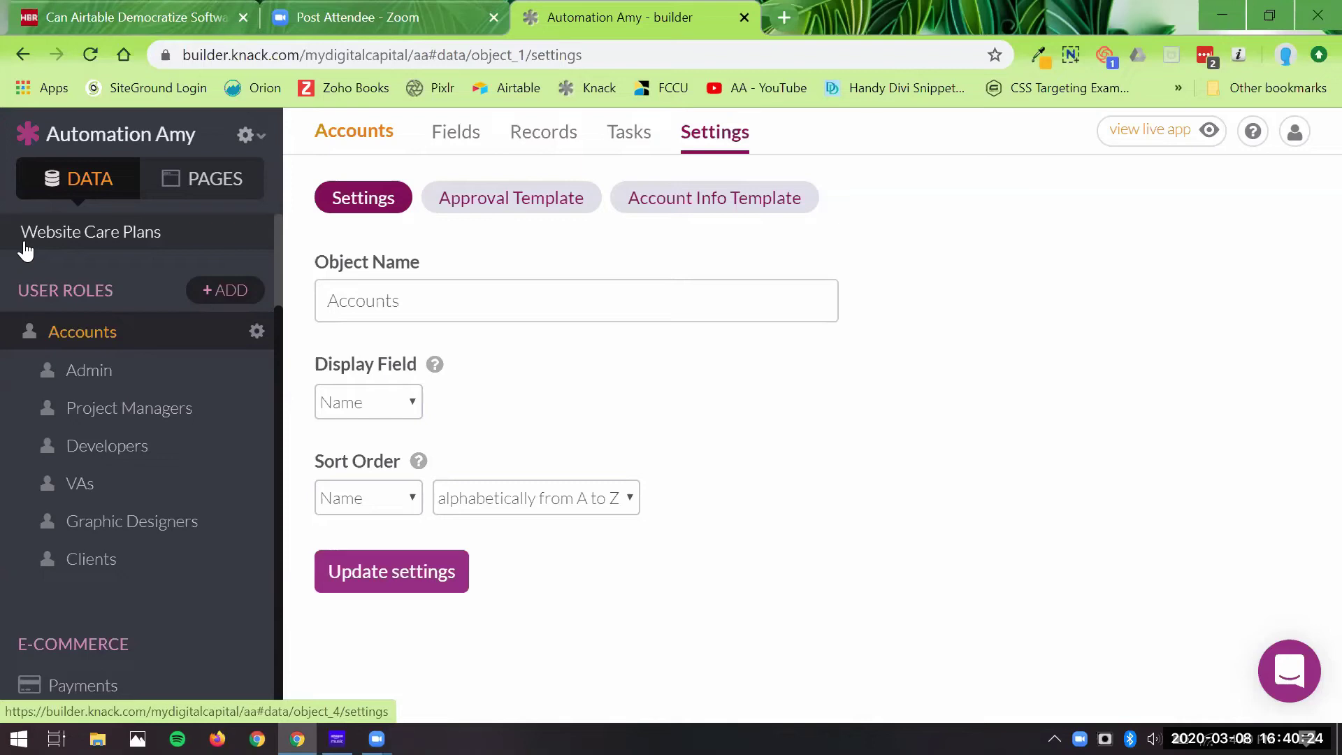
Step: Switch between the Pages and Data lists, then open the Dashboard Login page
{"action": "left_click", "coordinate": [200, 195]}
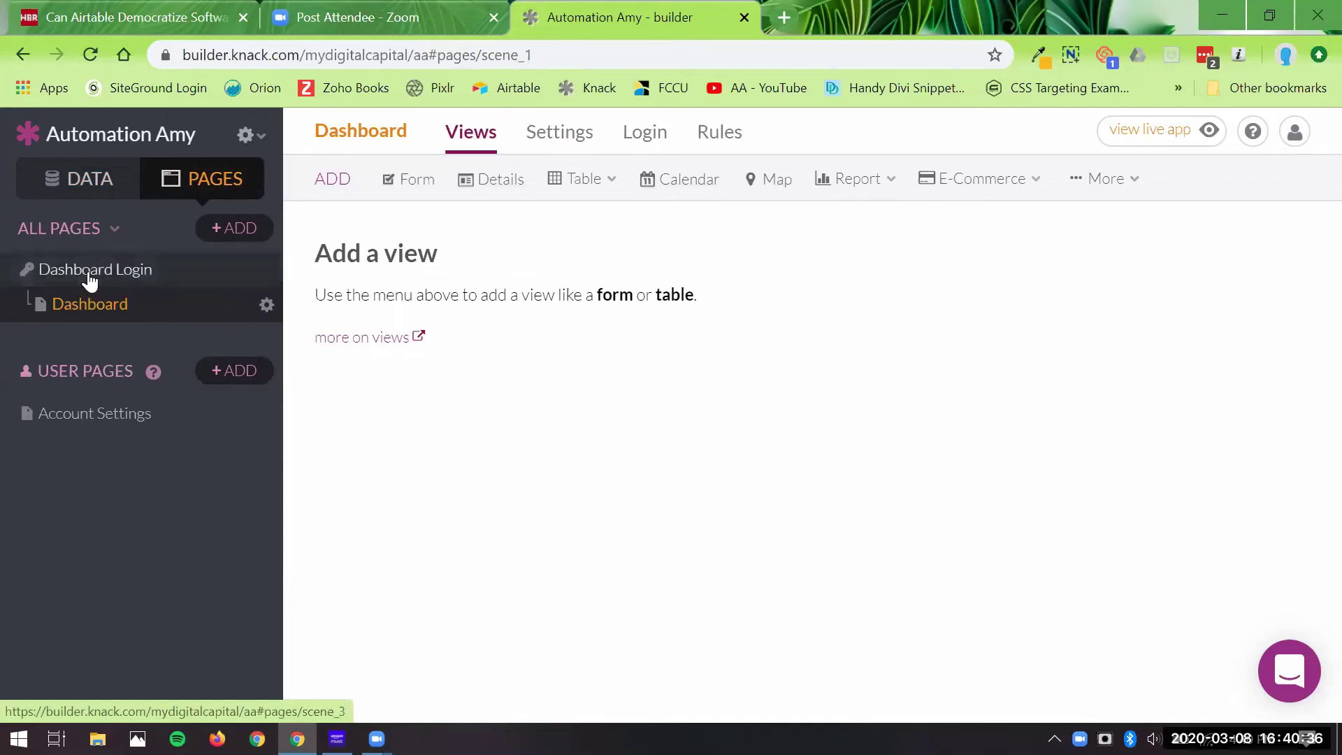
{"action": "left_click", "coordinate": [29, 188]}
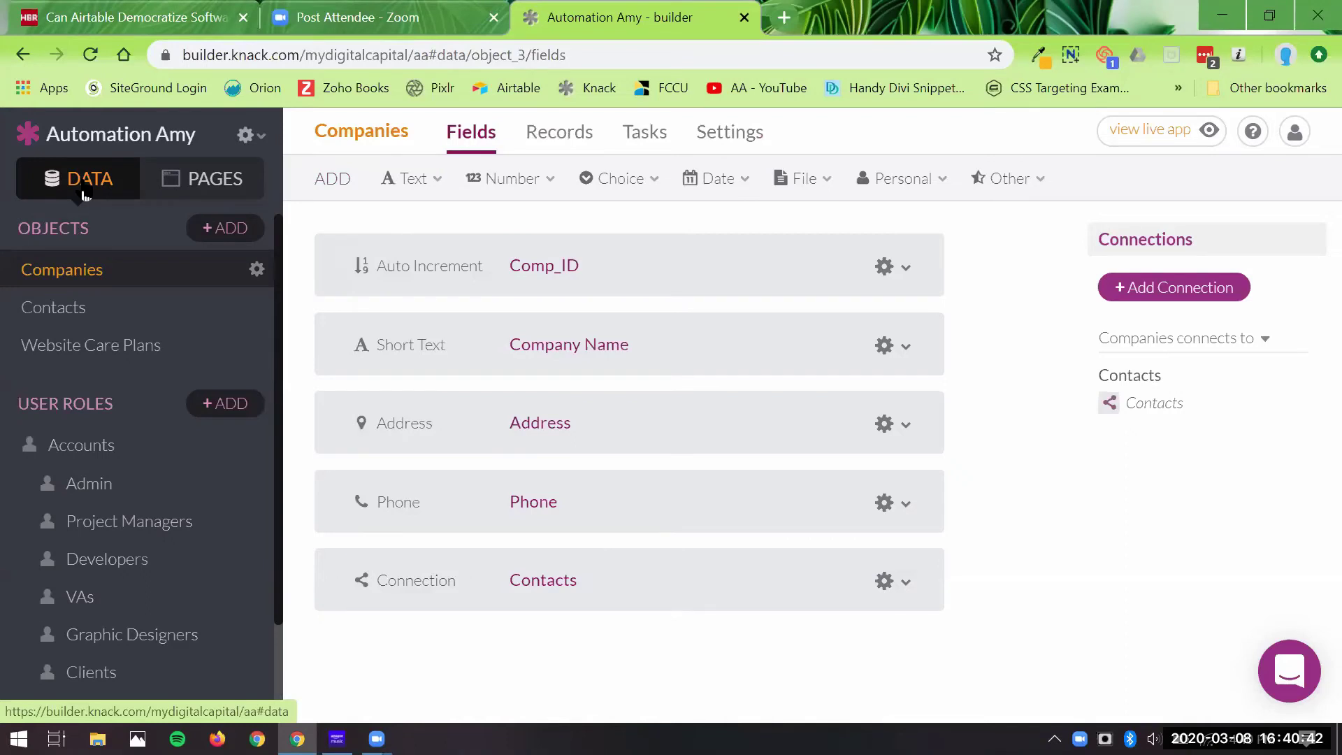
{"action": "left_click", "coordinate": [183, 197]}
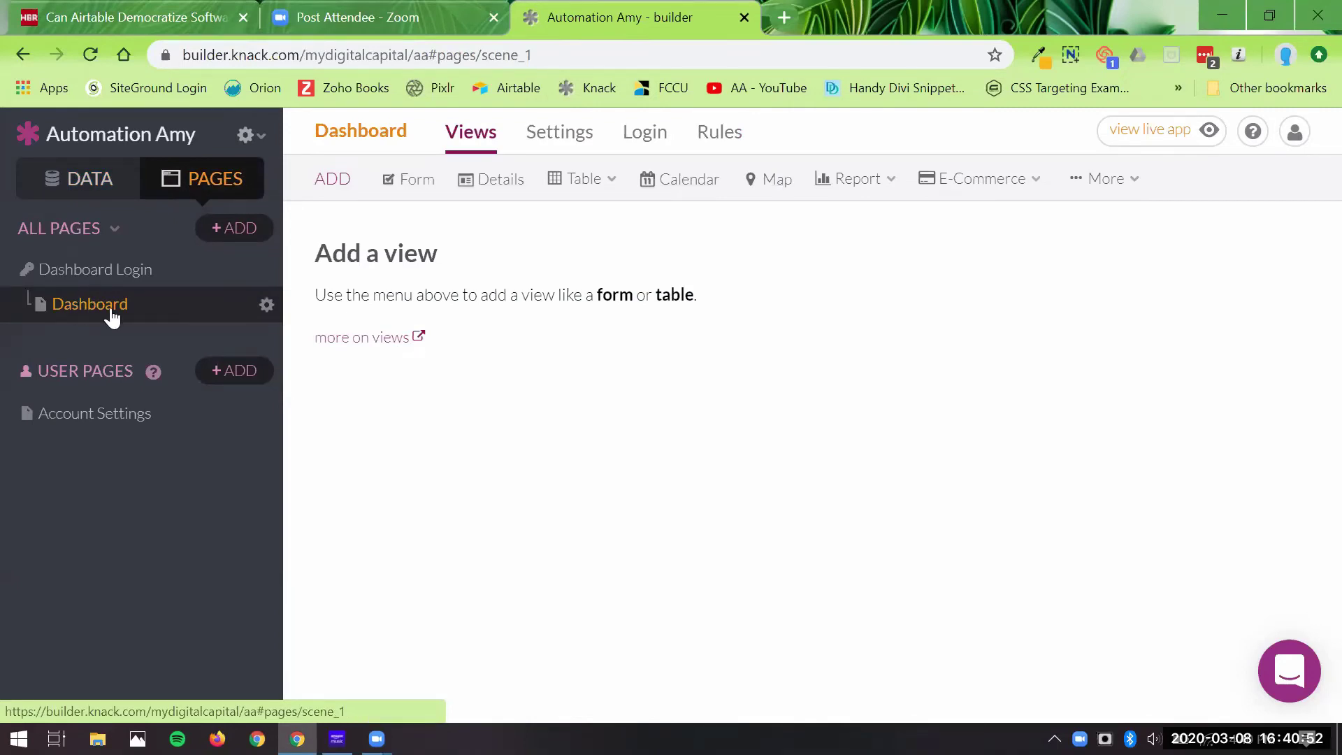
{"action": "left_click", "coordinate": [130, 280]}
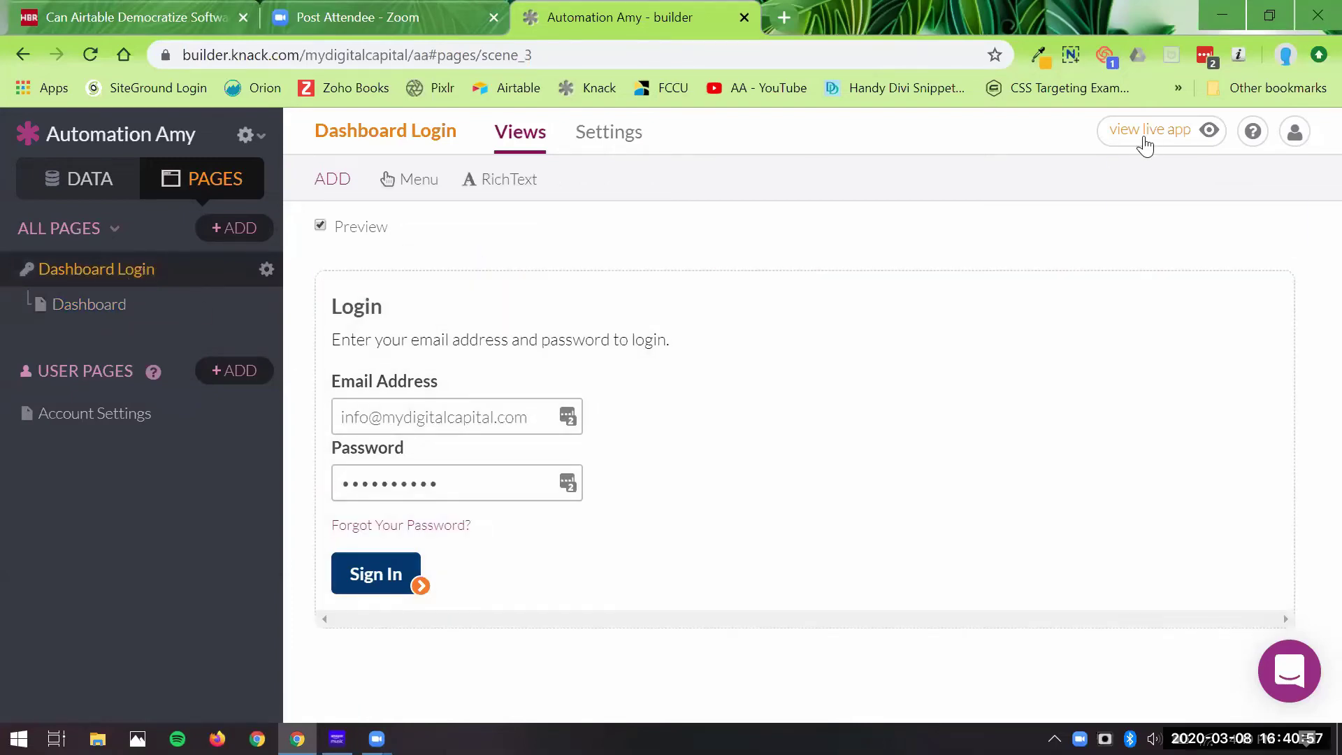
{"action": "mouse_move", "coordinate": [1145, 144]}
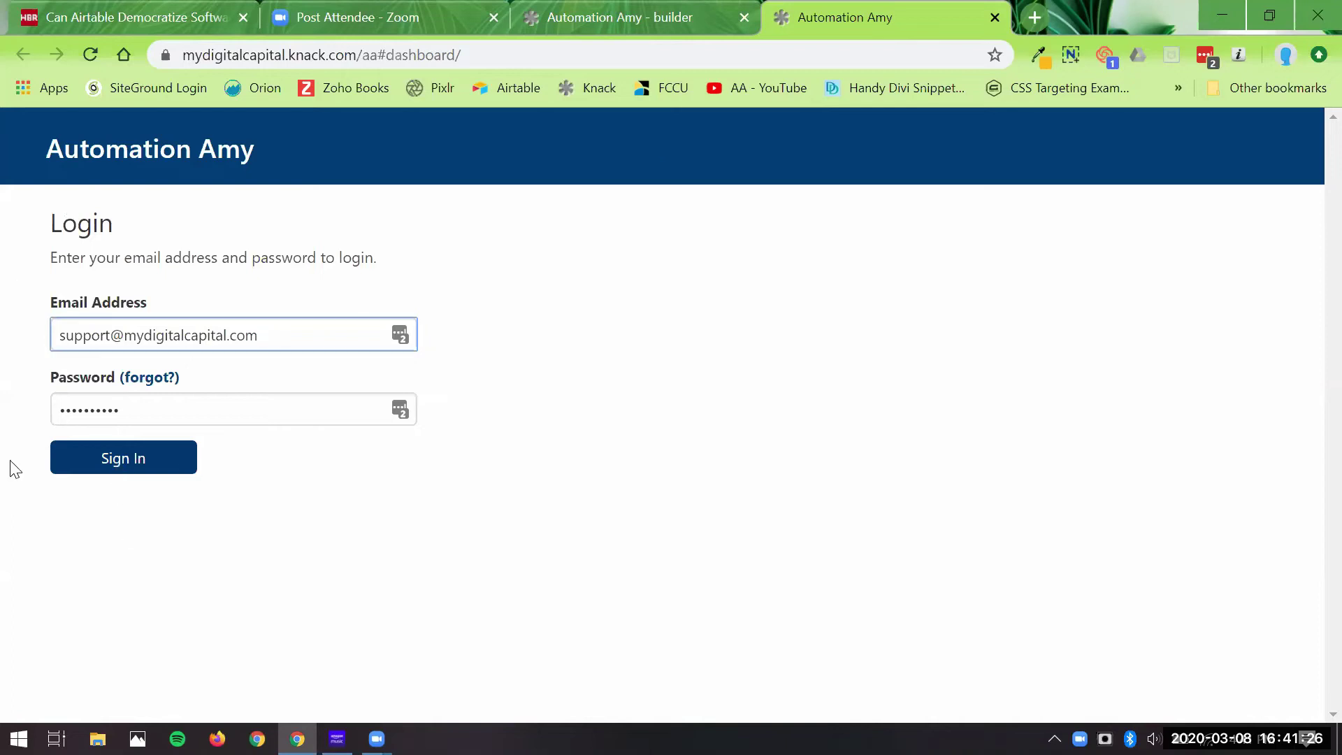
Step: Return from the live login page to the builder's Dashboard Login page
{"action": "left_click", "coordinate": [709, 35]}
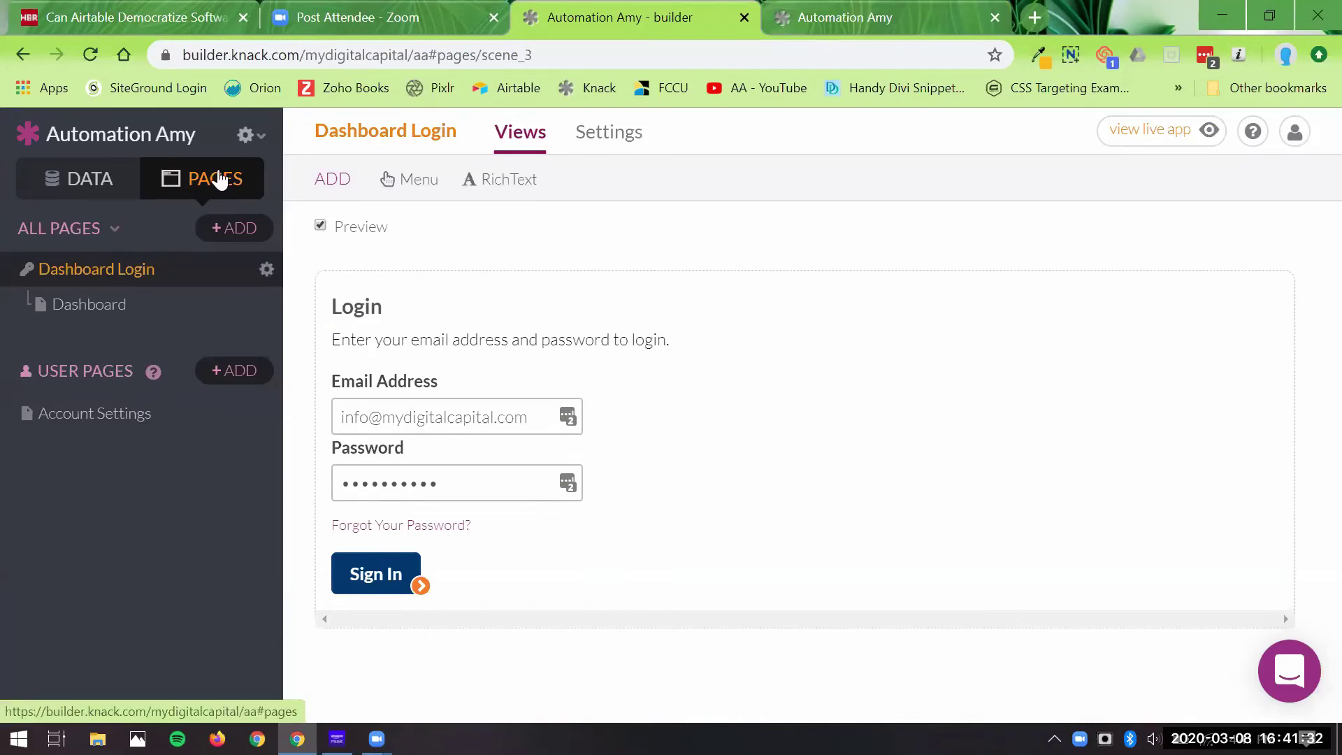
Step: Add a new page that requires login, restricted to the Admin user role, and list the objects it can use
{"action": "left_click", "coordinate": [247, 233]}
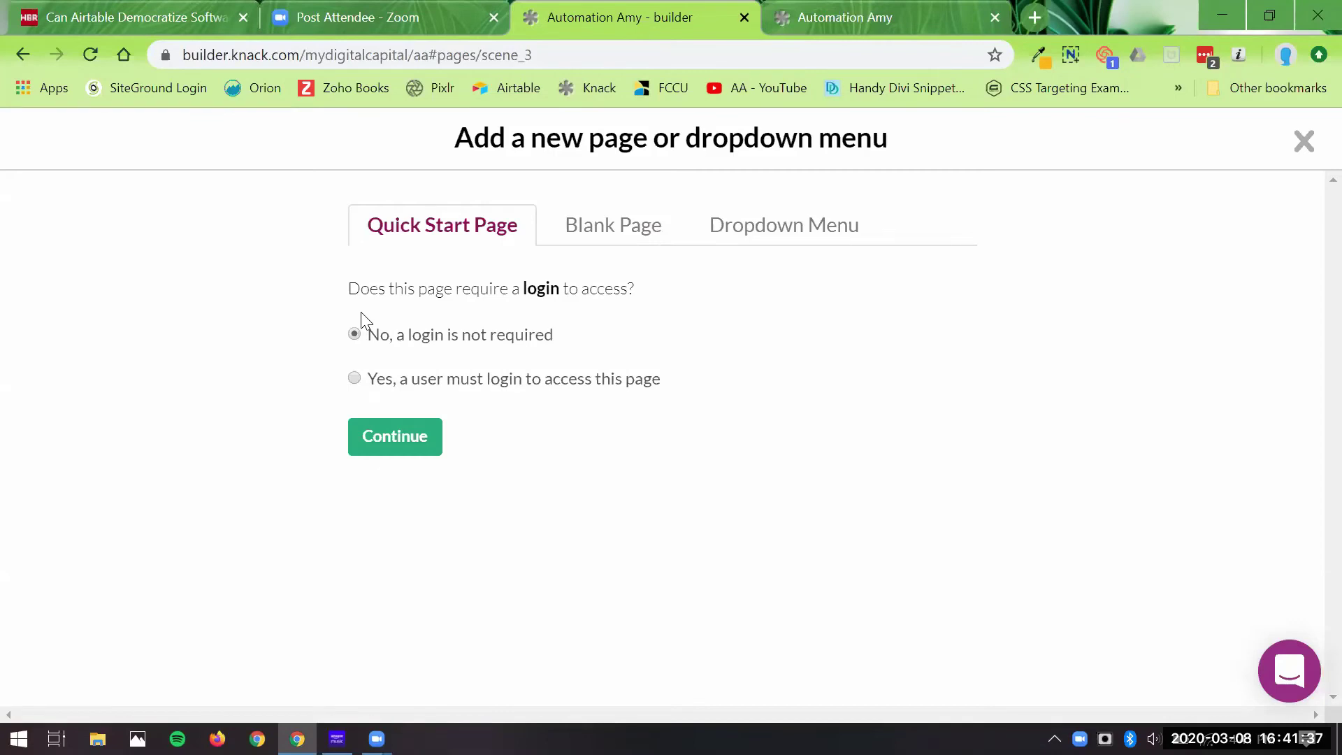
{"action": "left_click", "coordinate": [355, 380]}
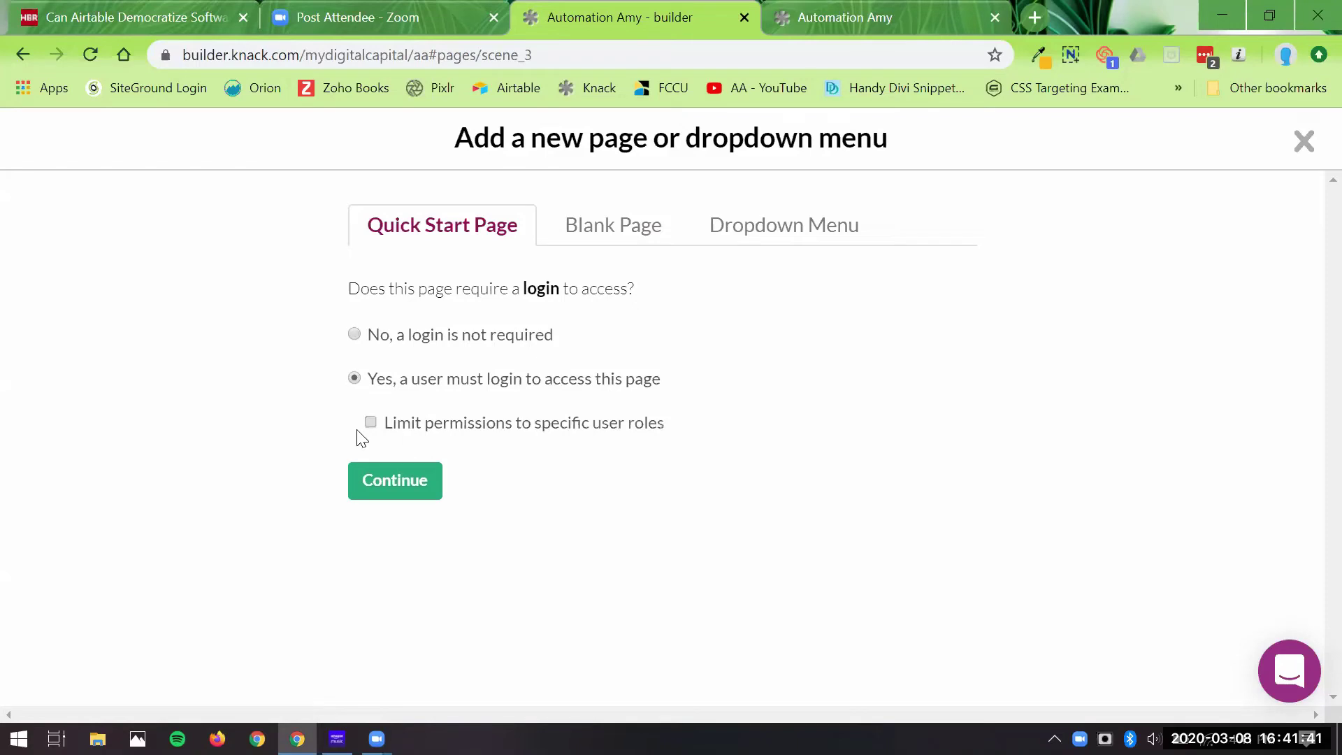
{"action": "left_click", "coordinate": [413, 425]}
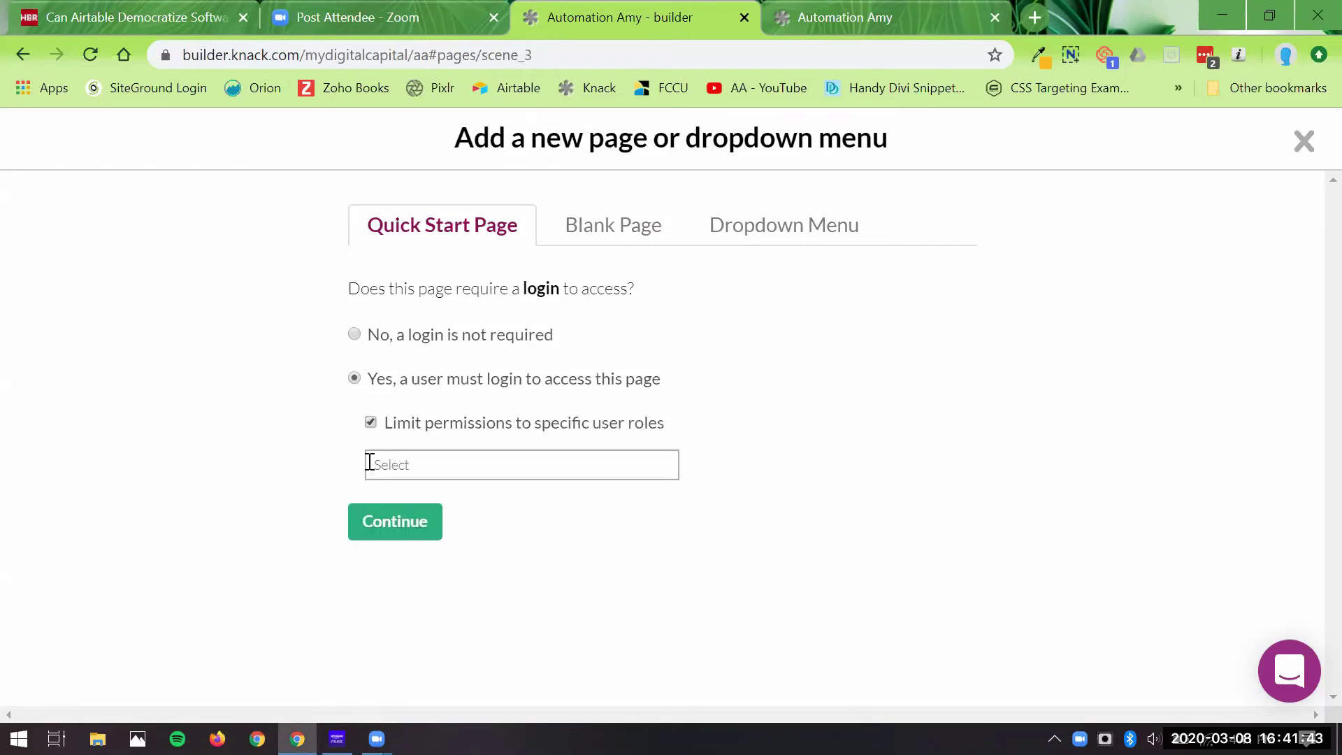
{"action": "left_click", "coordinate": [446, 472]}
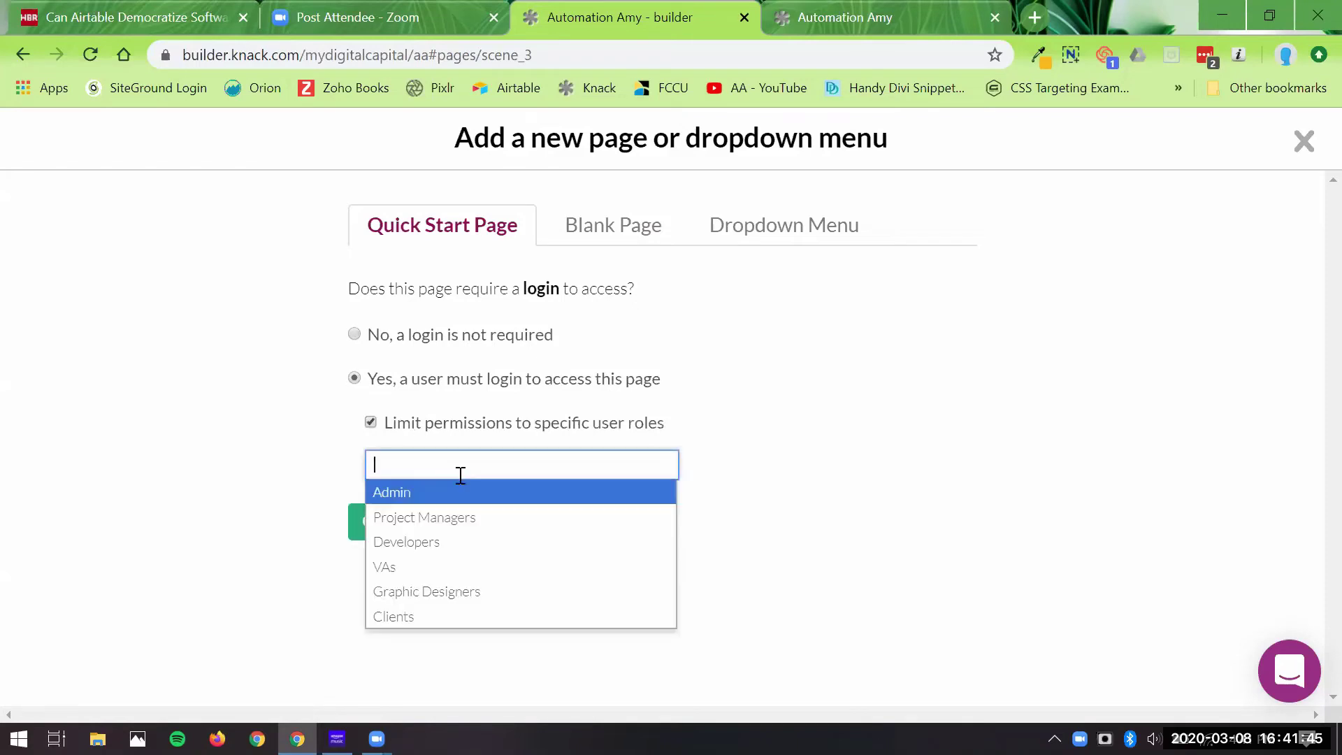
{"action": "left_click", "coordinate": [530, 492]}
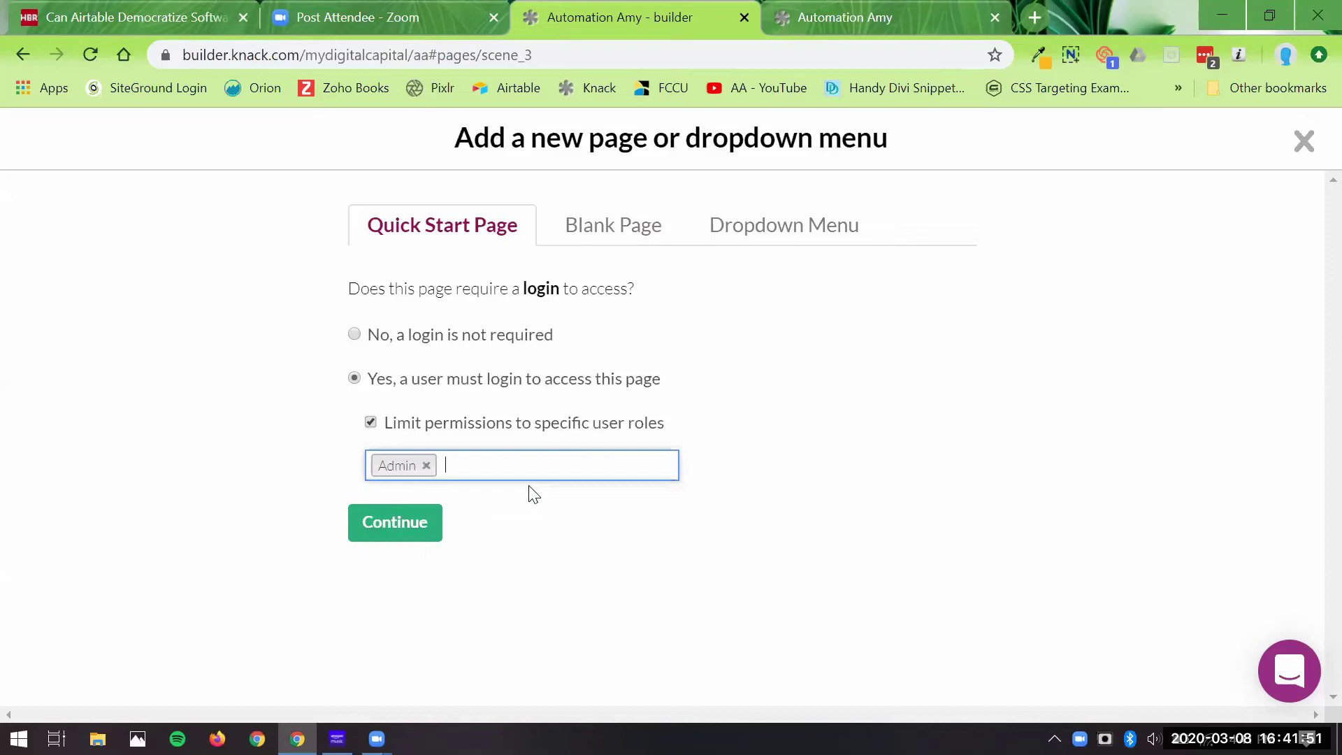
{"action": "left_click", "coordinate": [394, 533]}
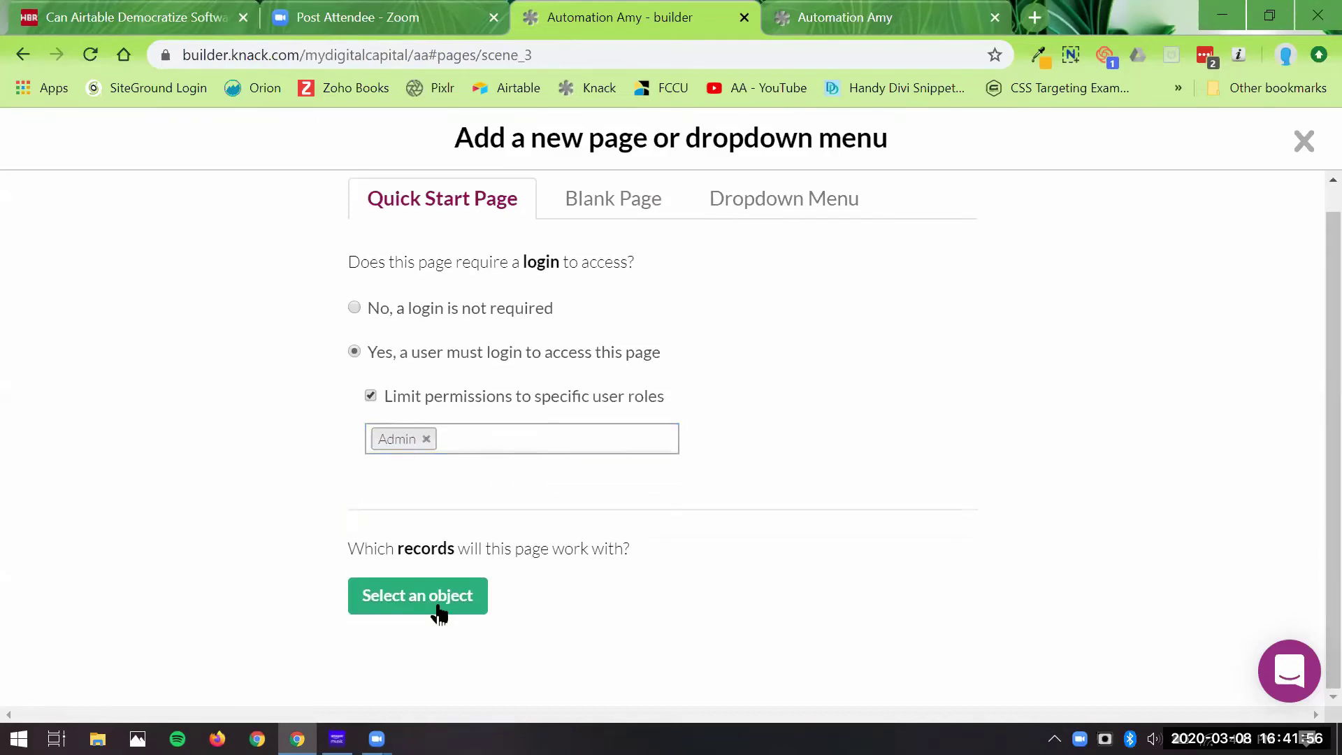
{"action": "left_click", "coordinate": [440, 609]}
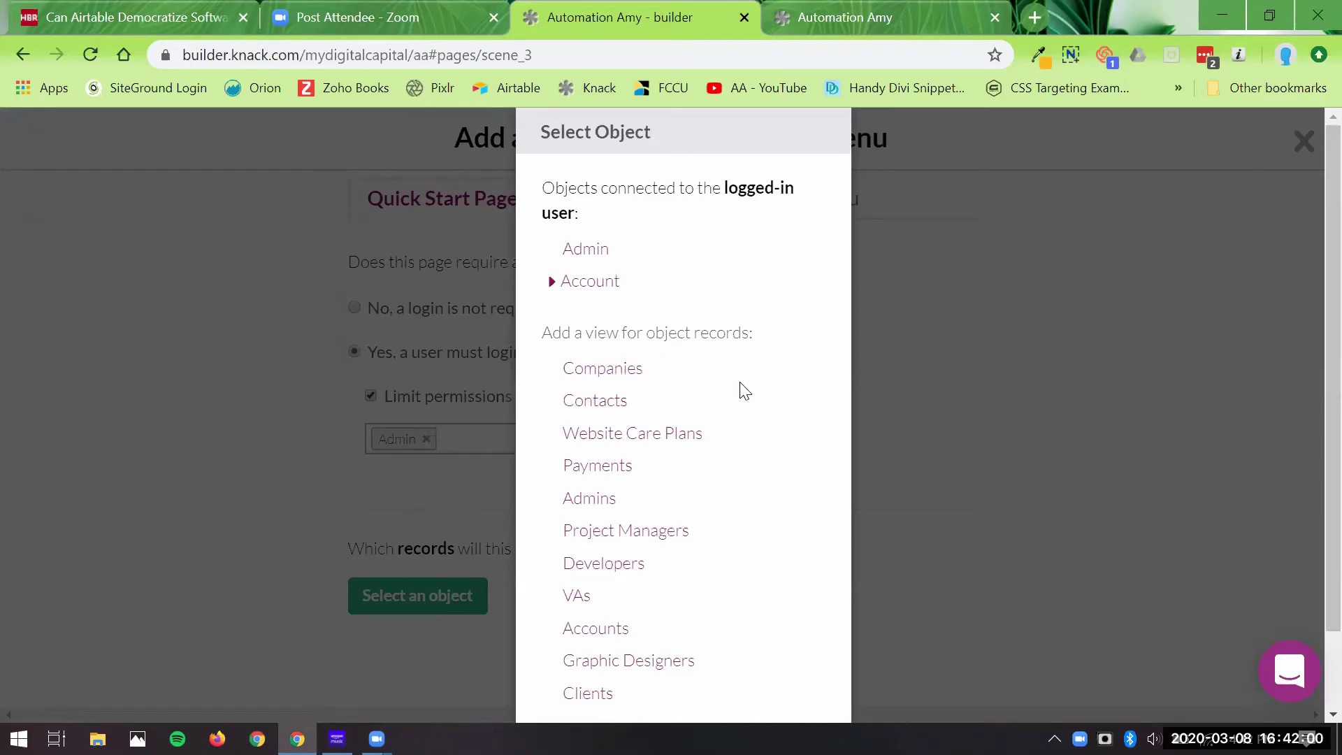
Step: Base the new page on Companies, keeping the menu, table and details views, and create it
{"action": "left_click", "coordinate": [602, 371]}
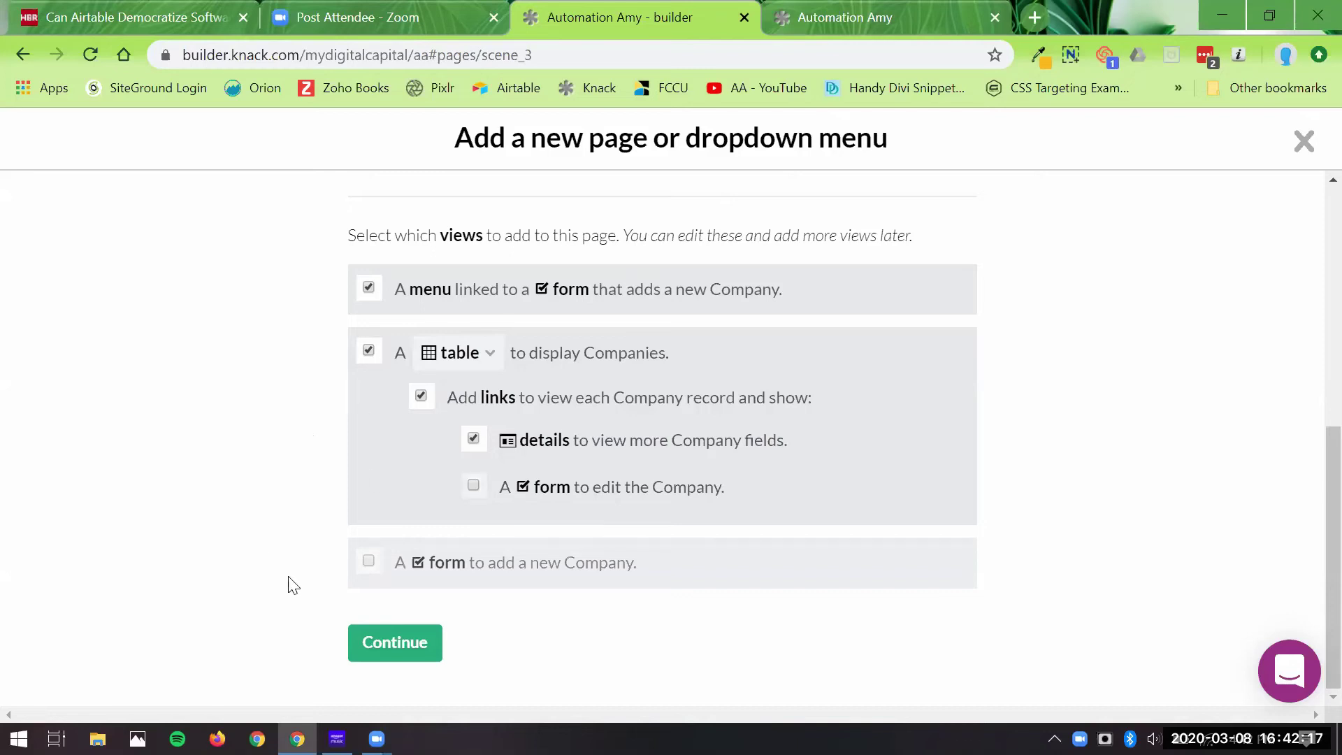
{"action": "left_click", "coordinate": [392, 643]}
{"action": "left_click", "coordinate": [419, 633]}
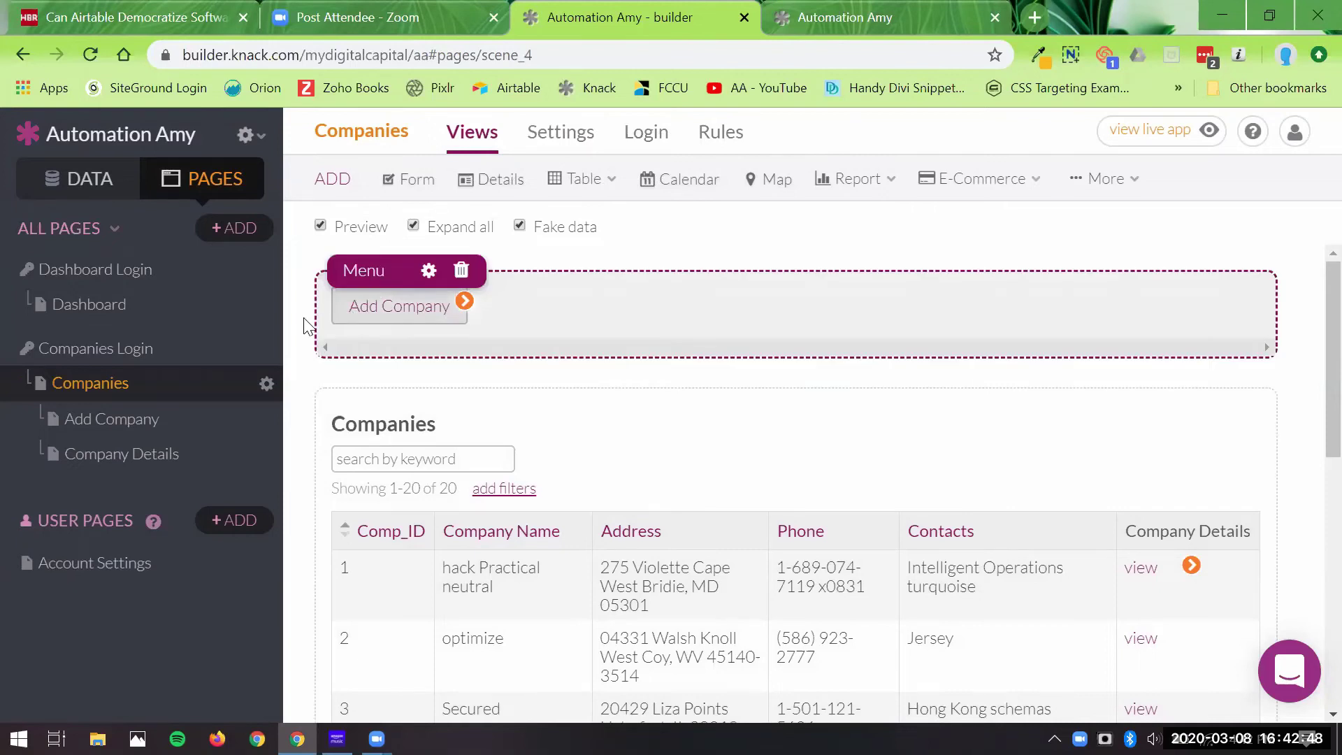
{"action": "scroll", "coordinate": [468, 335], "scroll_direction": "down", "scroll_amount": 3}
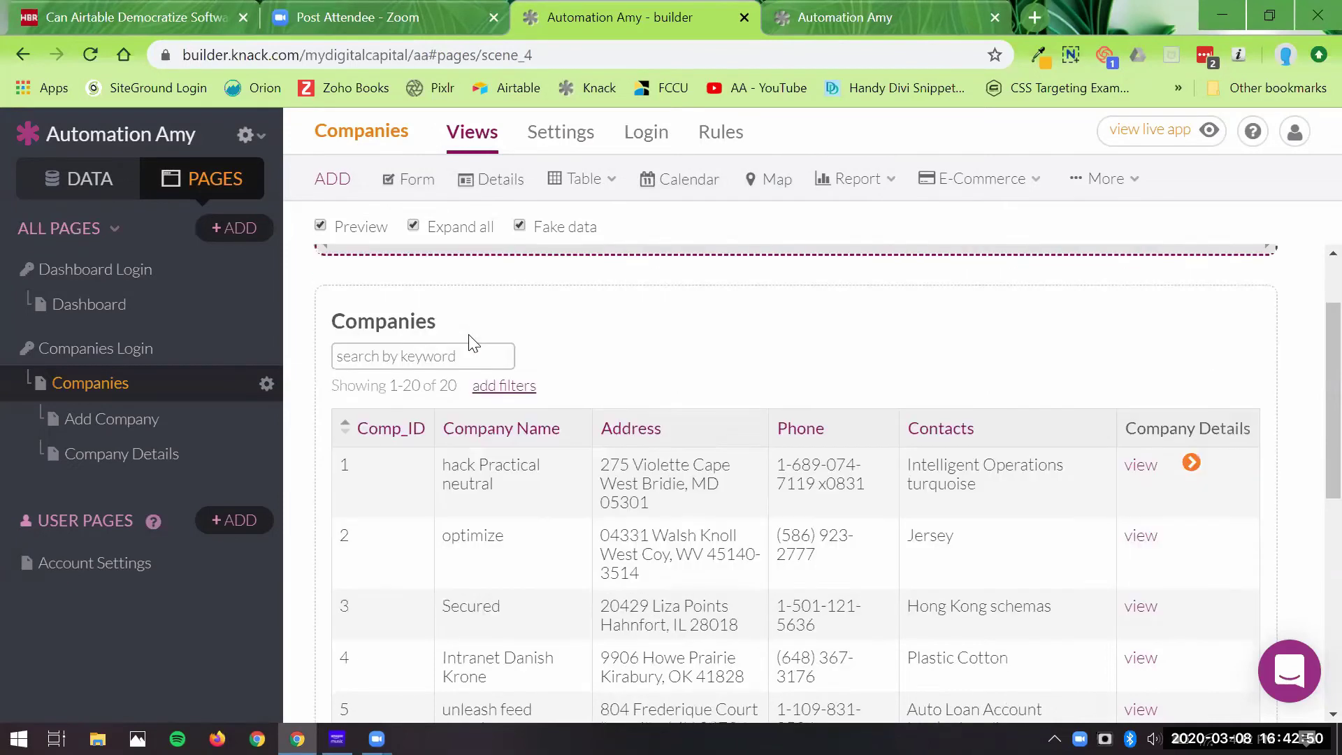
{"action": "scroll", "coordinate": [470, 341], "scroll_direction": "up", "scroll_amount": 1}
{"action": "scroll", "coordinate": [470, 341], "scroll_direction": "down", "scroll_amount": 6}
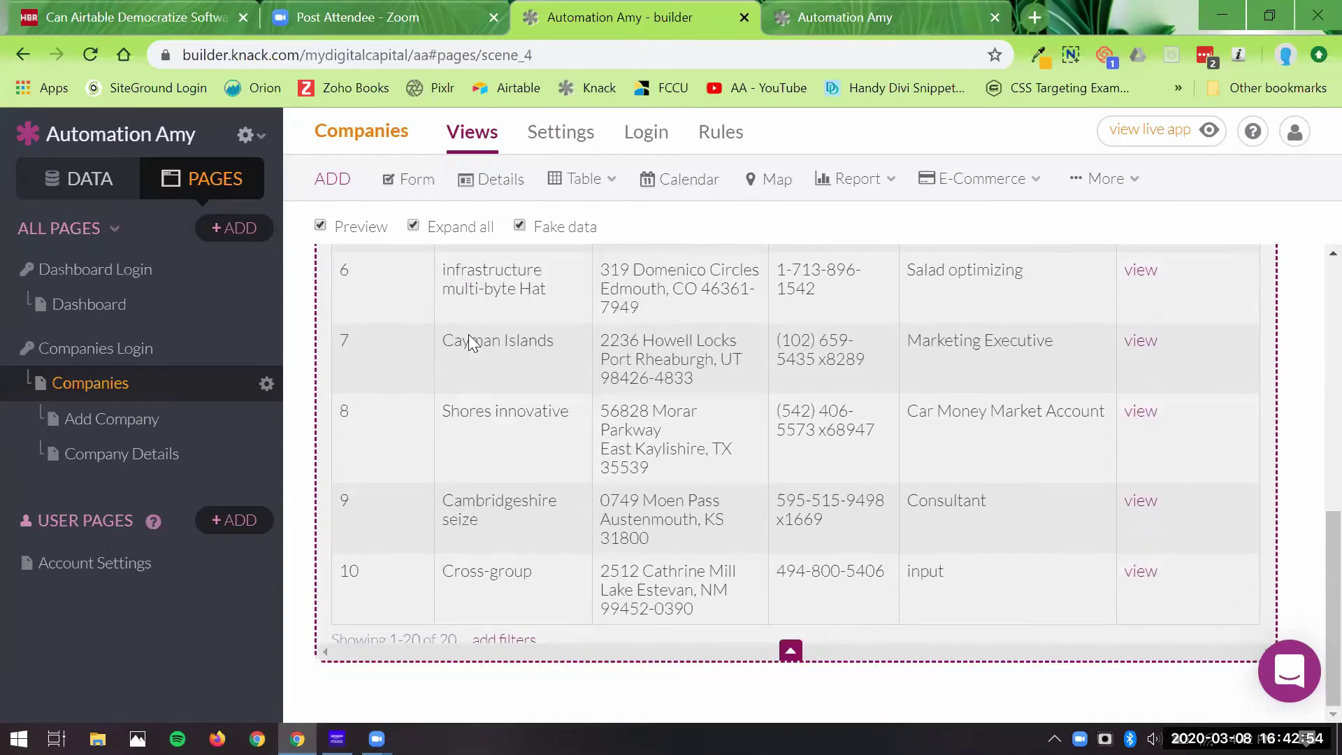
{"action": "scroll", "coordinate": [468, 334], "scroll_direction": "up", "scroll_amount": 9}
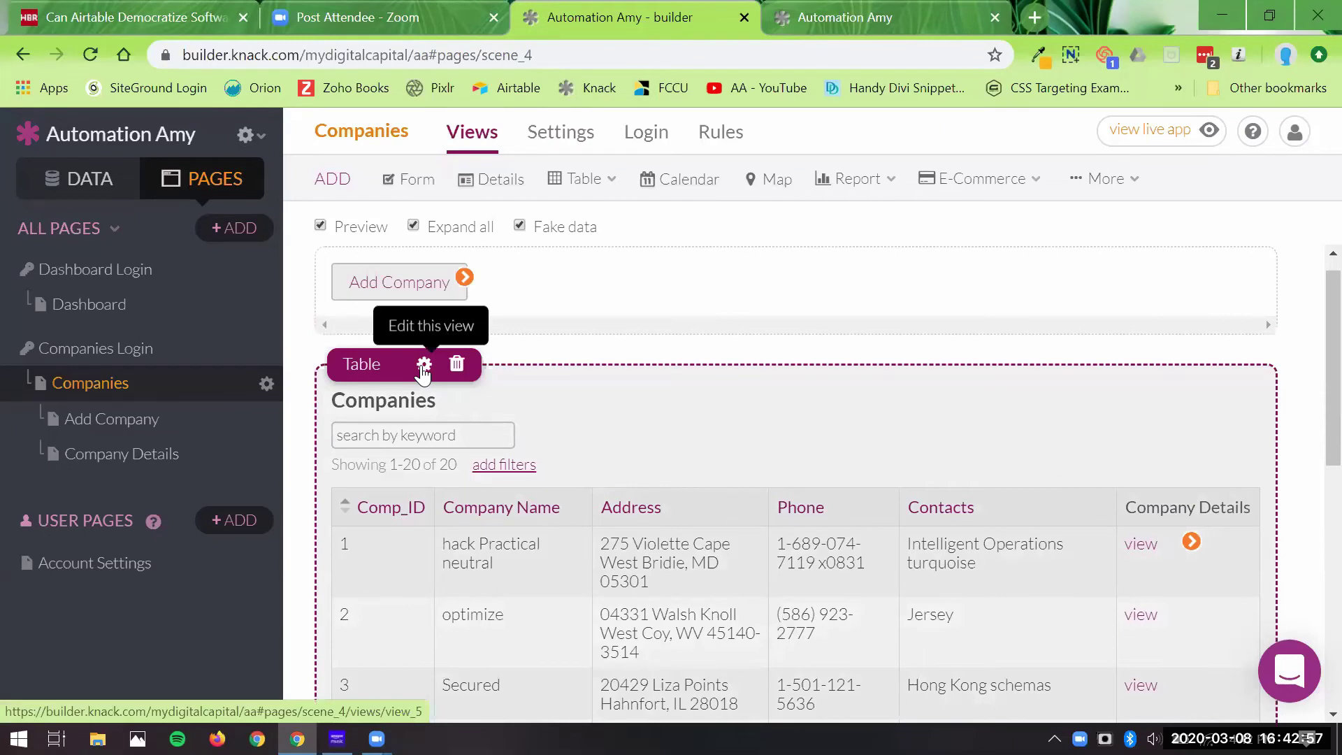
Step: Open the Comp_ID column settings of the Companies table and view its Display Rules
{"action": "left_click", "coordinate": [424, 365]}
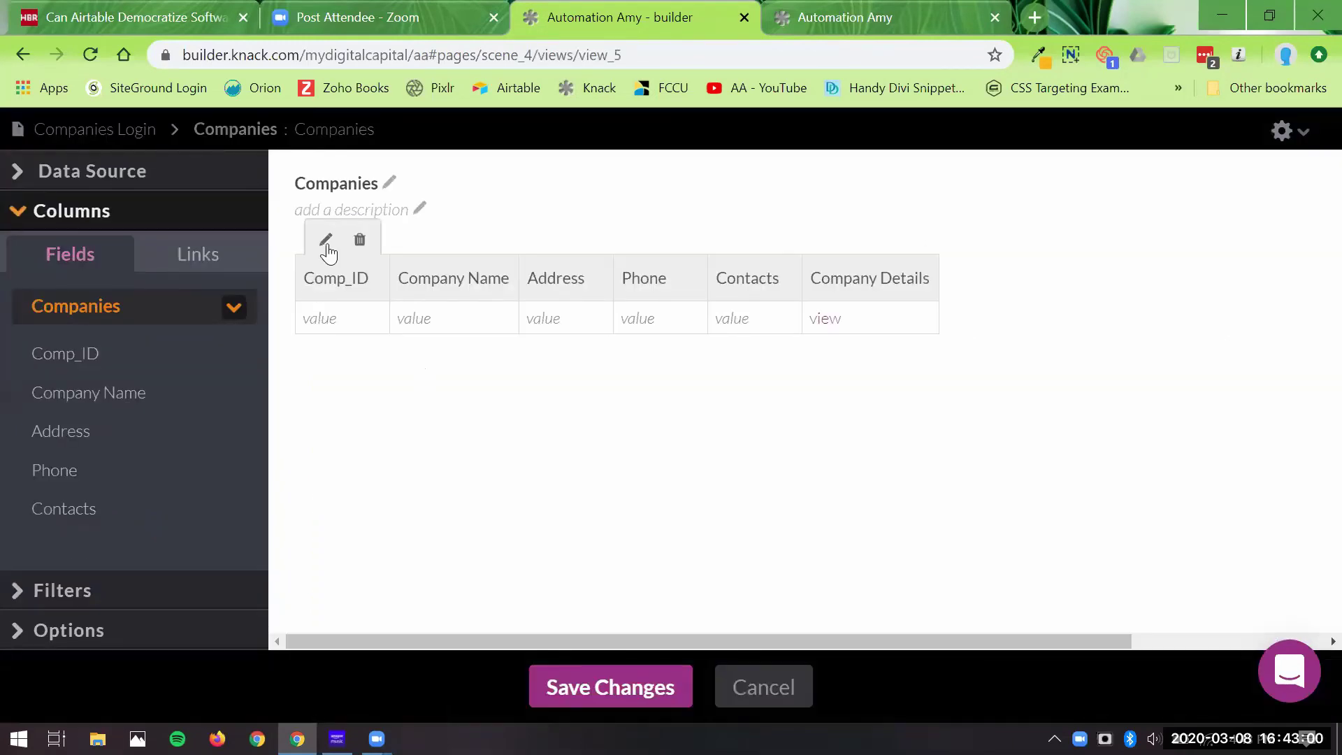
{"action": "left_click", "coordinate": [325, 242]}
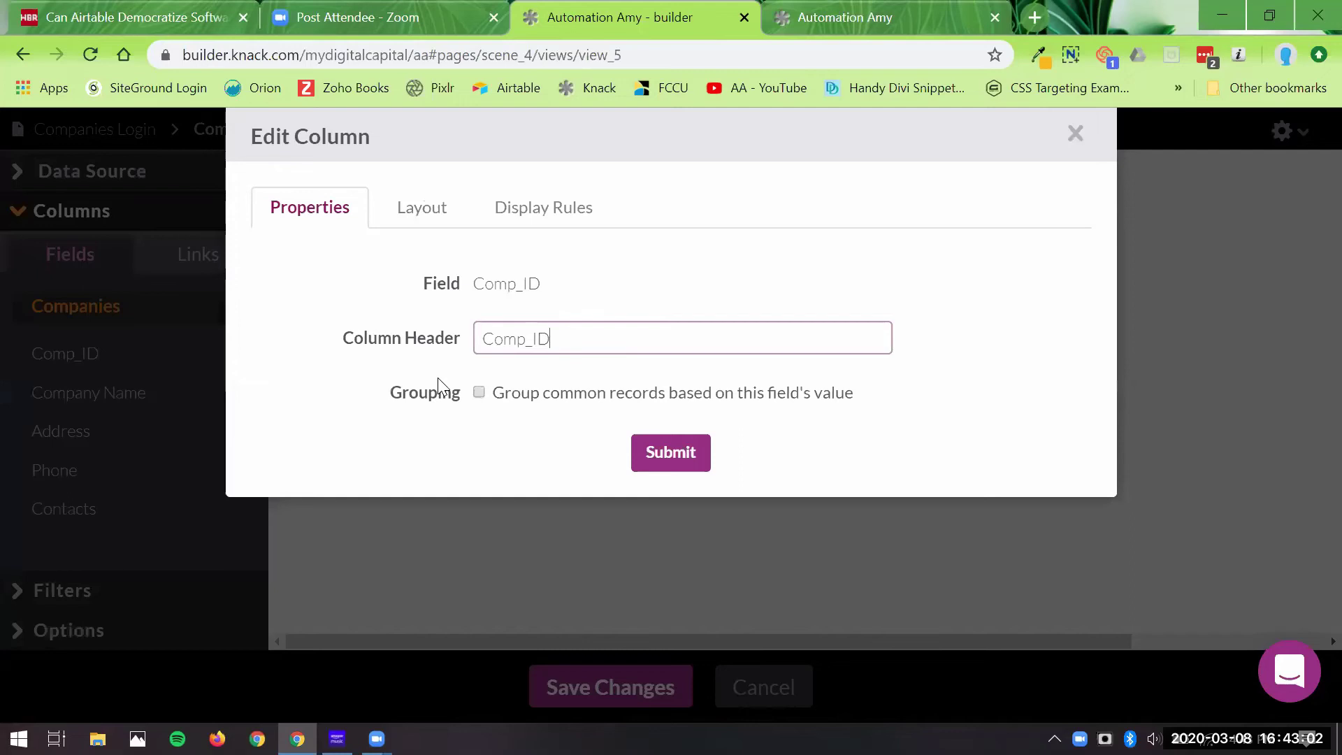
{"action": "left_click", "coordinate": [422, 210]}
{"action": "left_click", "coordinate": [544, 205]}
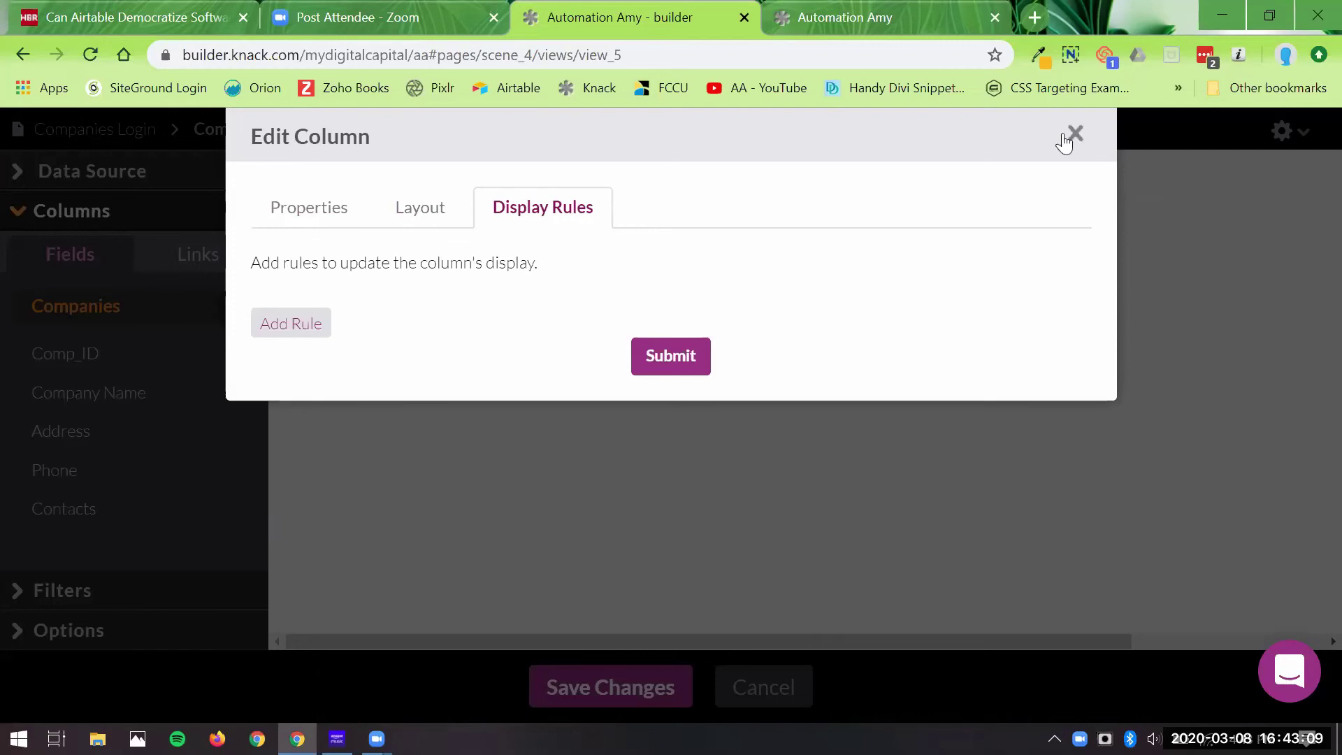
Step: Add a display rule on Comp_ID that sets the text colour to red
{"action": "left_click", "coordinate": [281, 334]}
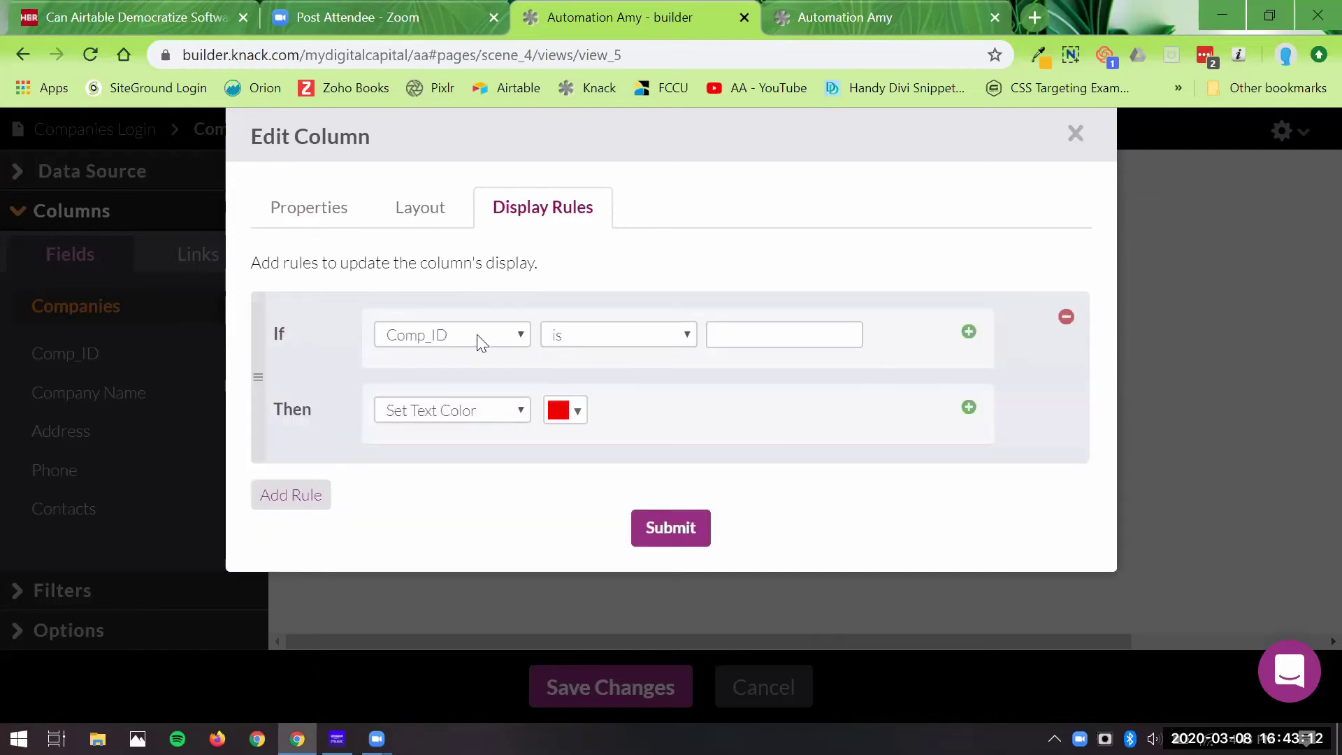
{"action": "left_click", "coordinate": [479, 331]}
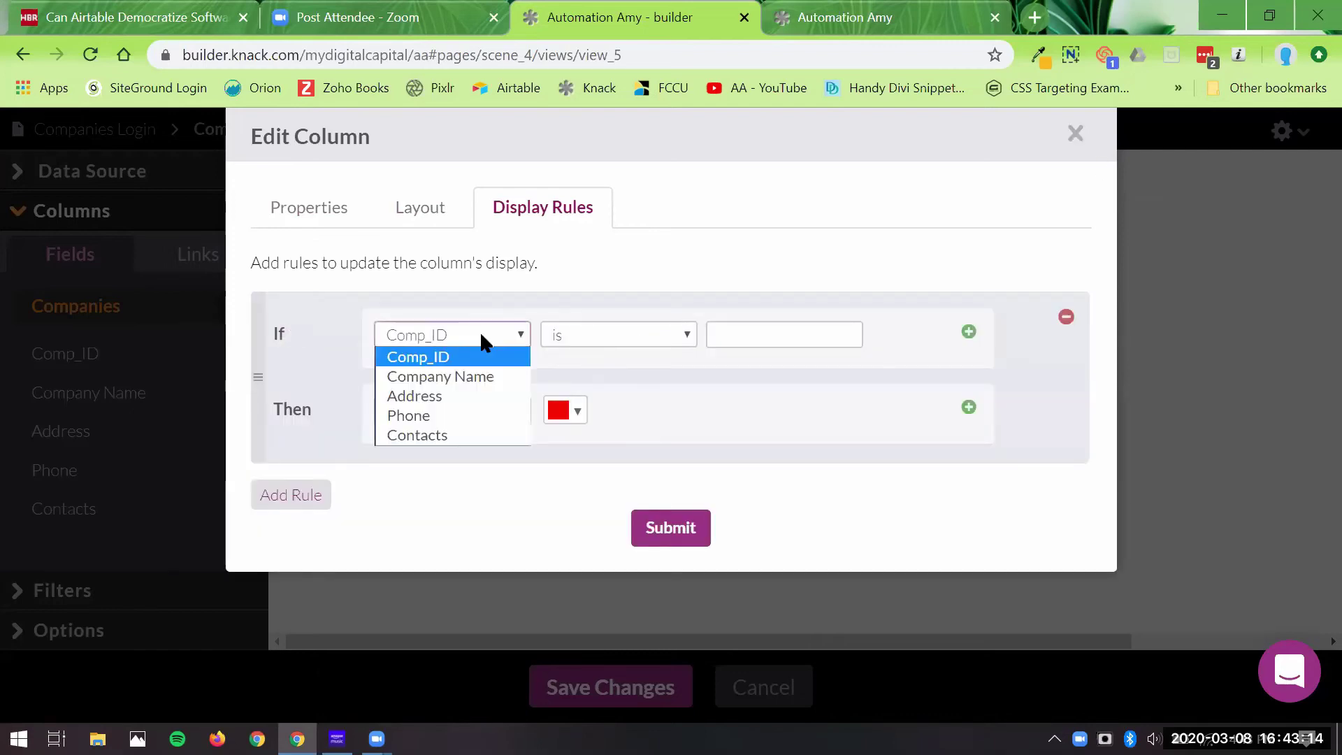
{"action": "left_click", "coordinate": [480, 331]}
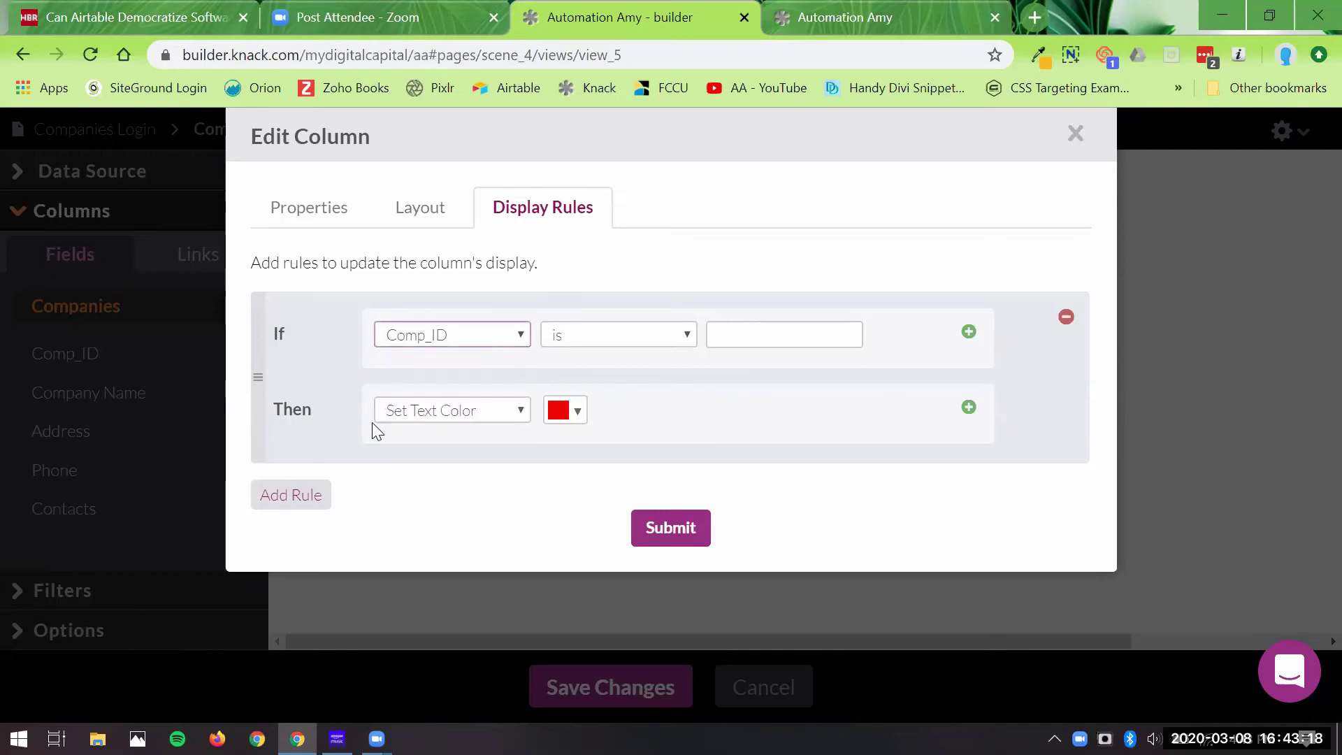
{"action": "left_click", "coordinate": [406, 414]}
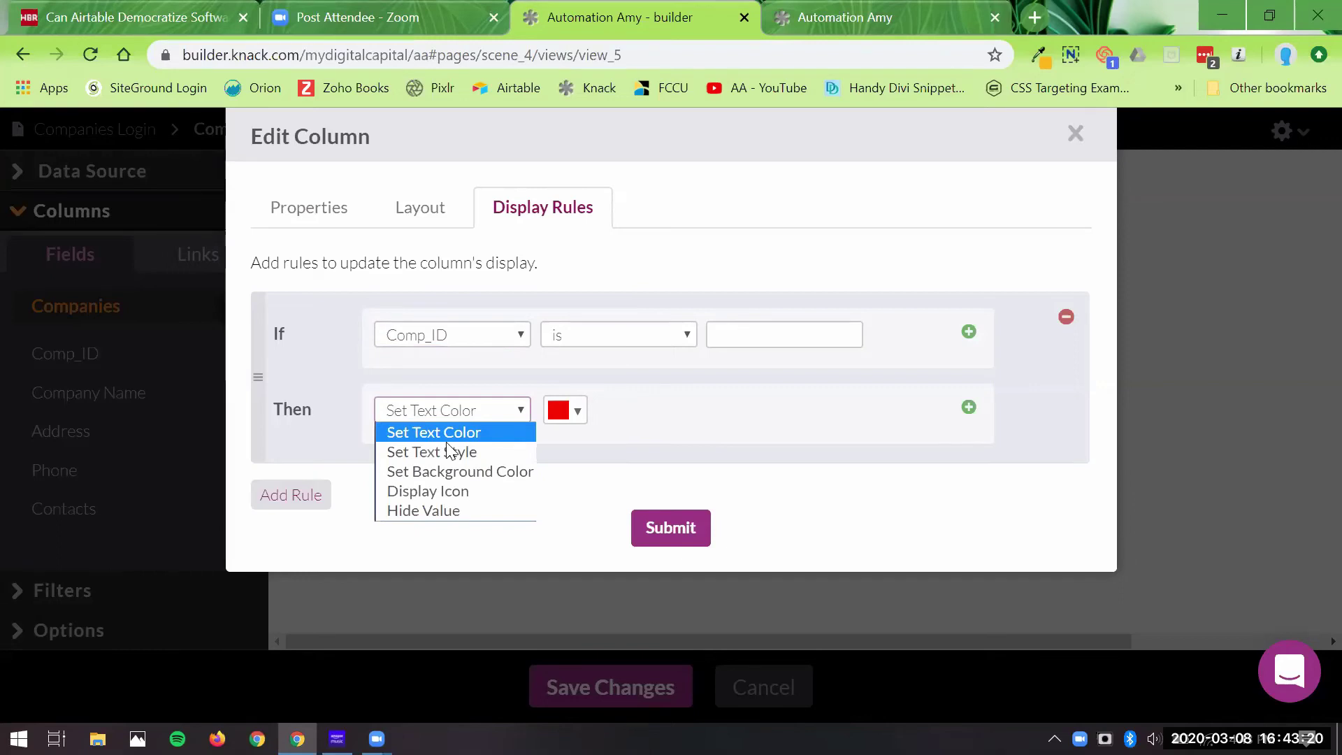
{"action": "key", "text": "Down"}
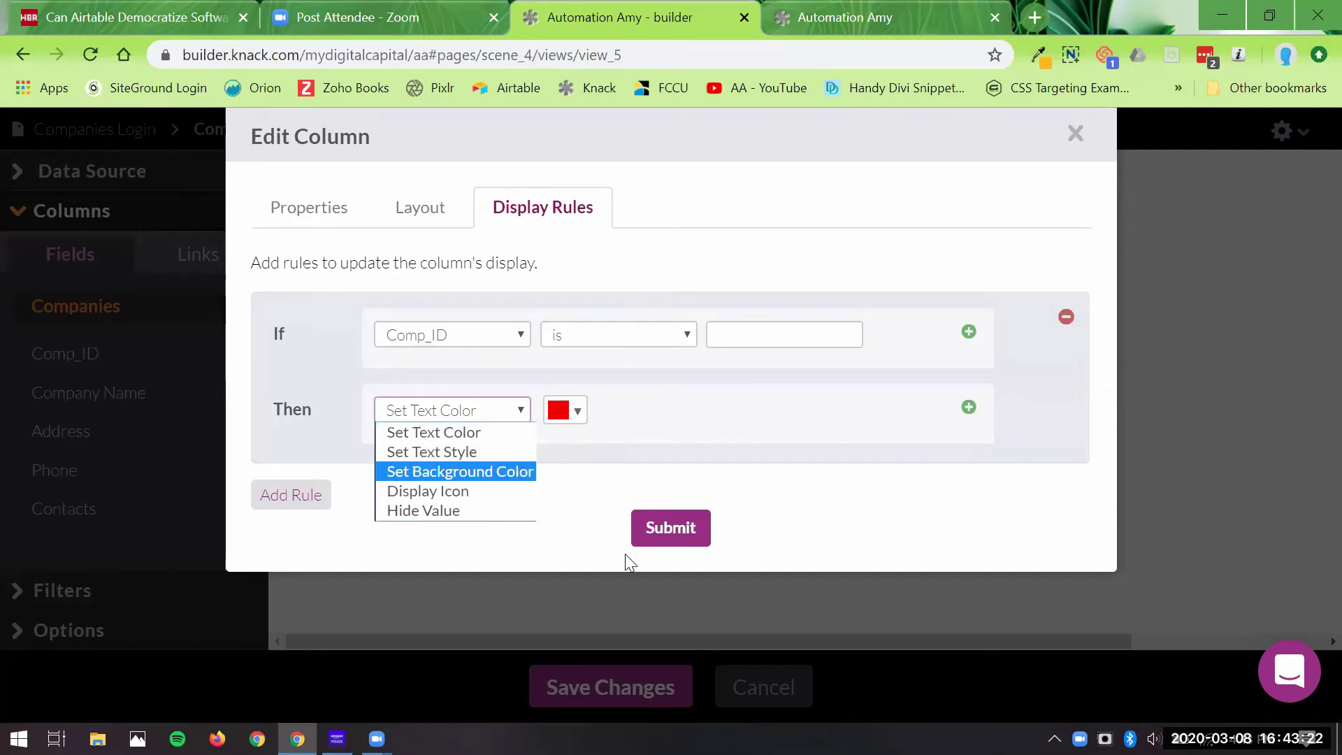
{"action": "left_click", "coordinate": [605, 506]}
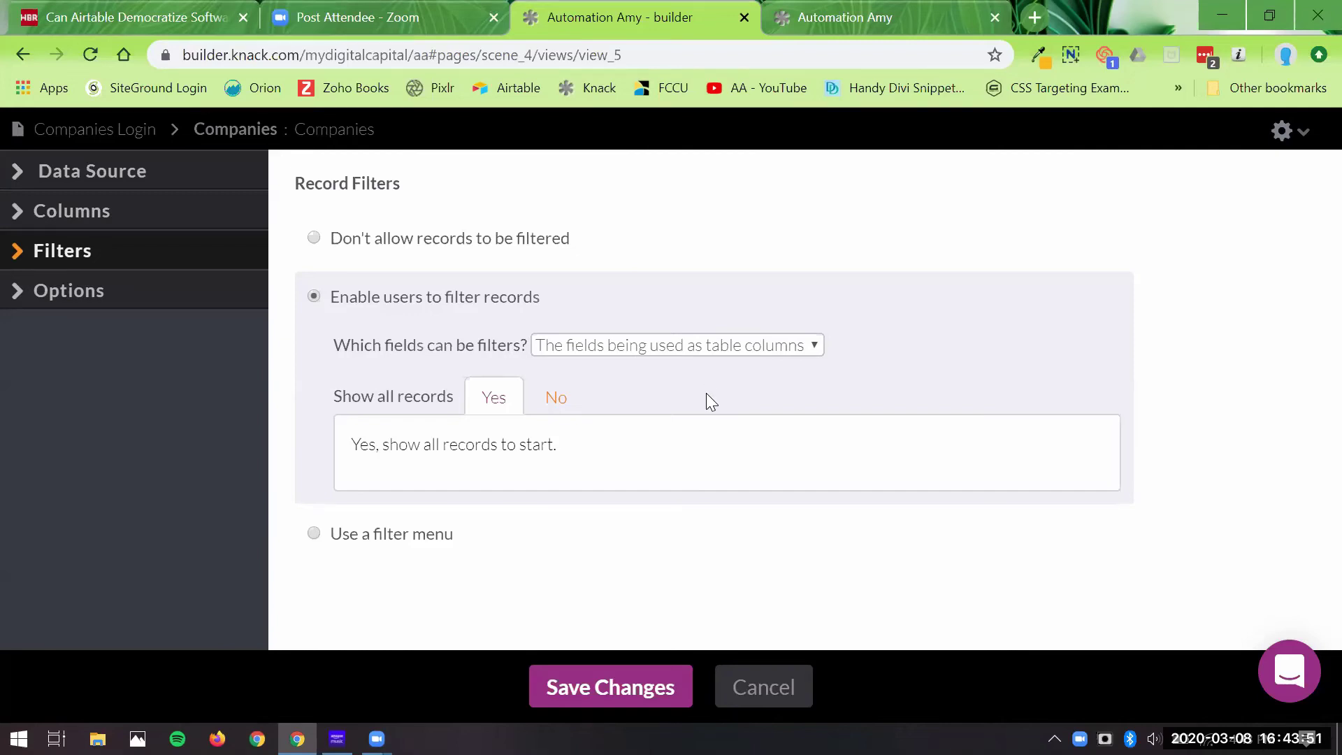
Step: Show the table's Options: 25 records per page, pagination controls and Keyword Search
{"action": "left_click", "coordinate": [181, 299]}
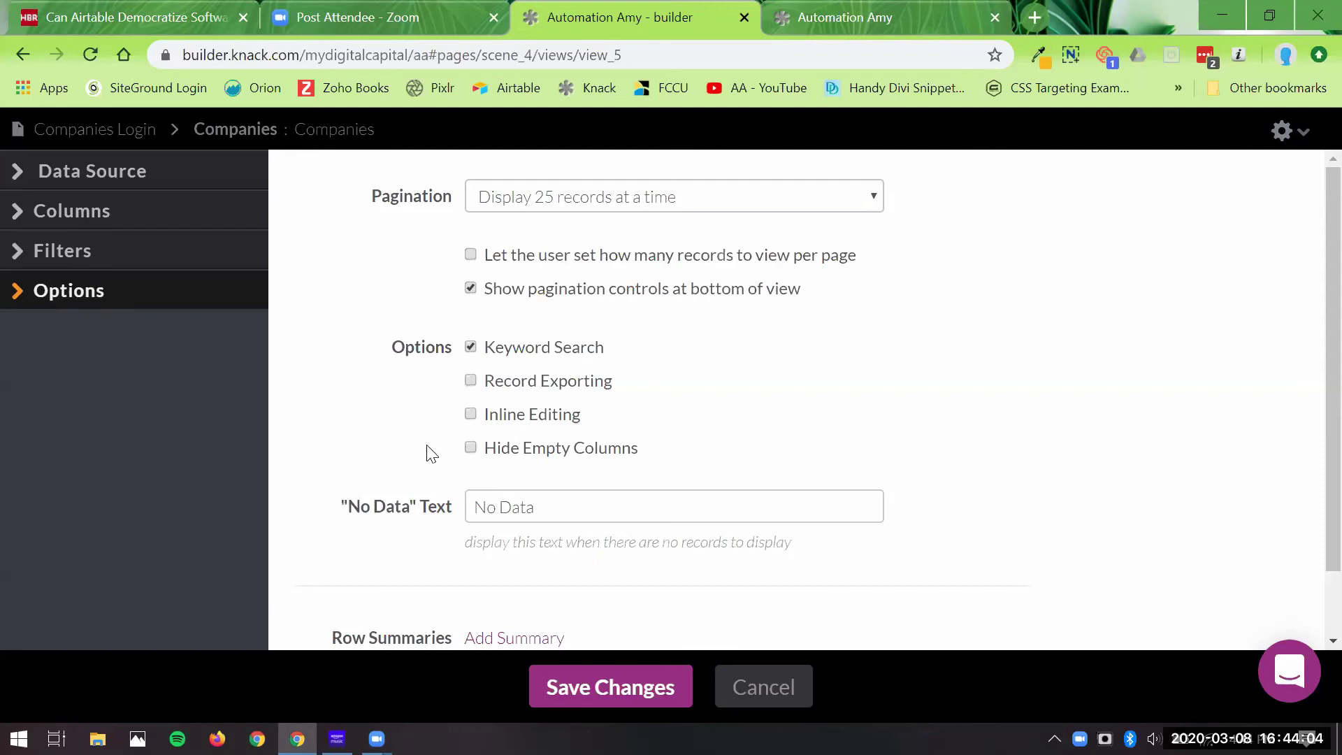
{"action": "scroll", "coordinate": [429, 453], "scroll_direction": "down", "scroll_amount": 1}
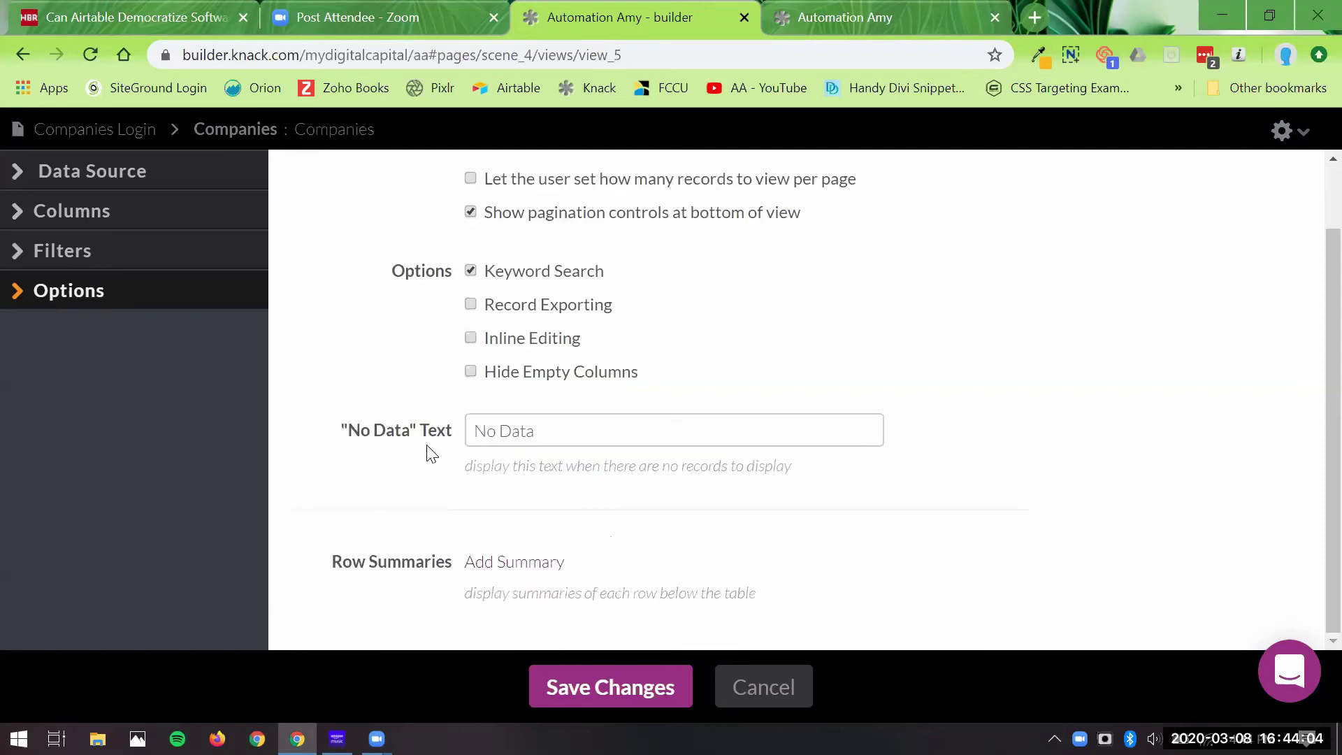
Step: Discard the table settings and return to the Companies page
{"action": "left_click", "coordinate": [779, 692]}
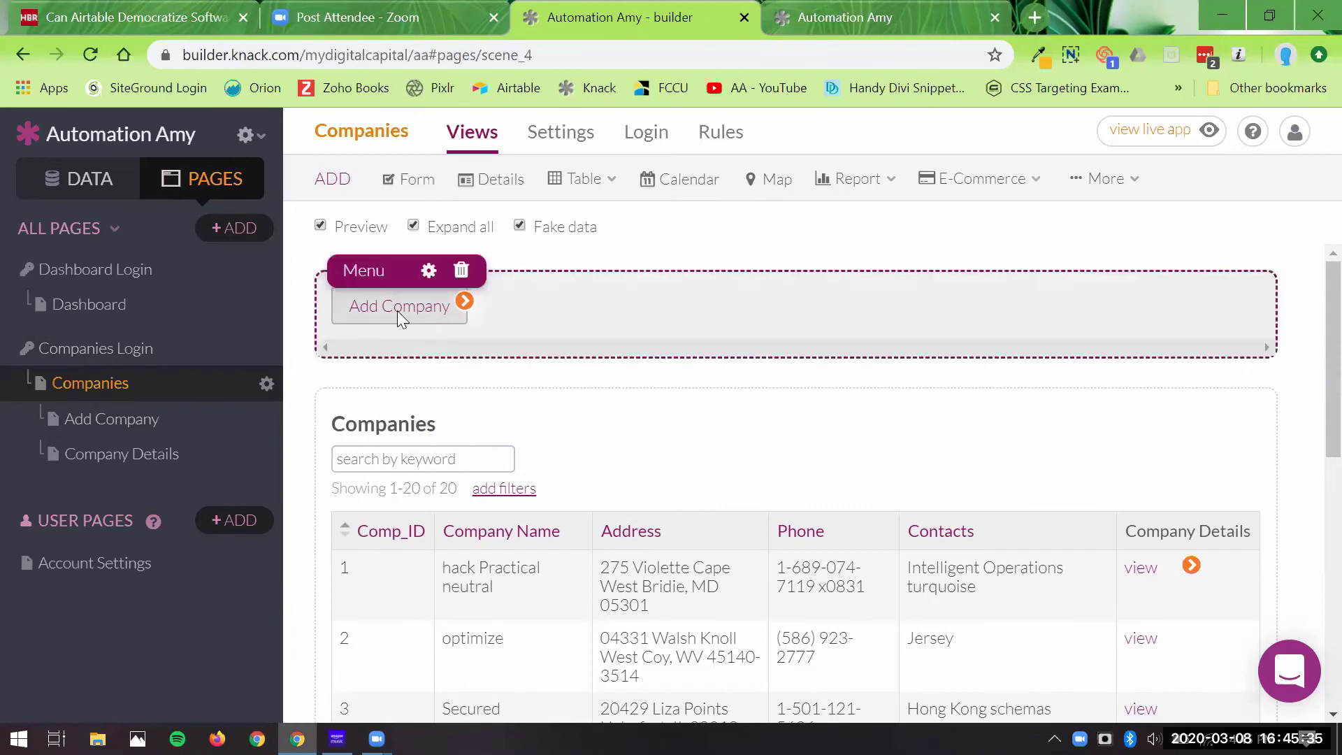
Step: Open the Add Company page and look over its layout
{"action": "left_click", "coordinate": [163, 432]}
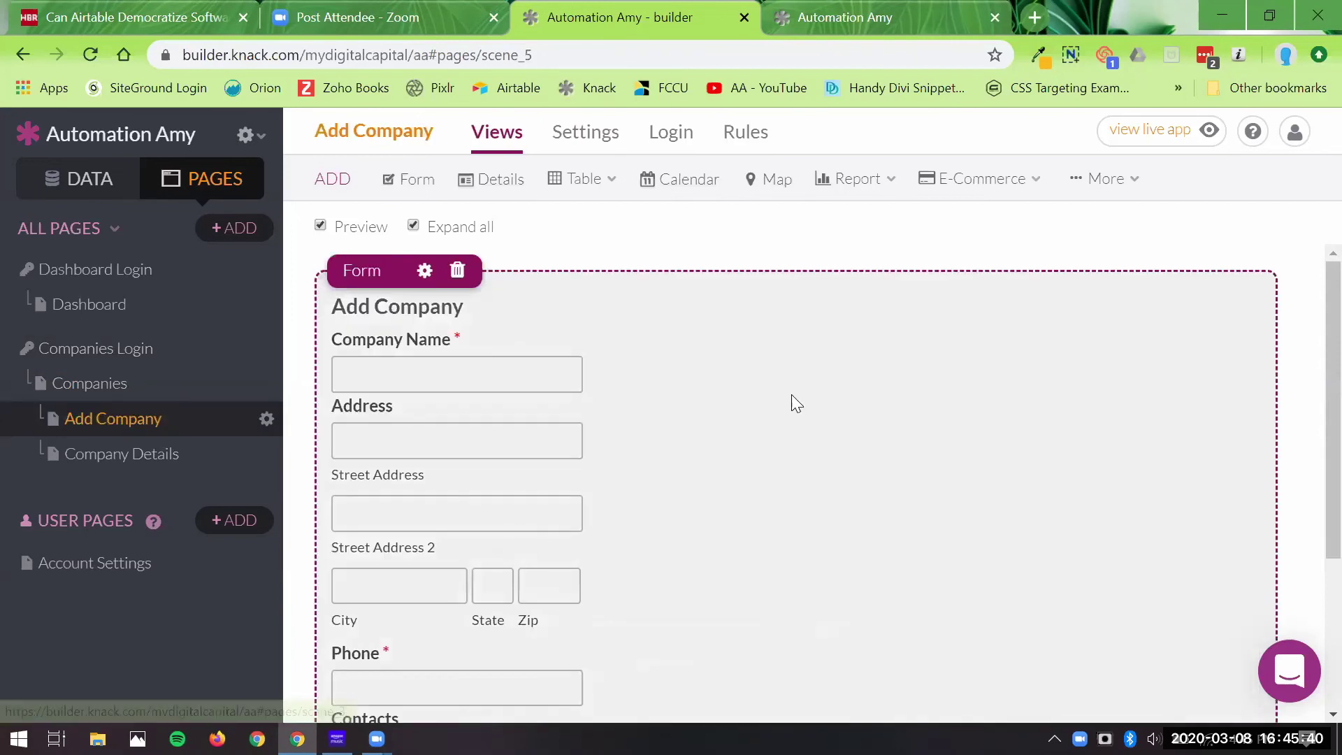
{"action": "scroll", "coordinate": [793, 402], "scroll_direction": "down", "scroll_amount": 1}
{"action": "scroll", "coordinate": [791, 396], "scroll_direction": "down", "scroll_amount": 2}
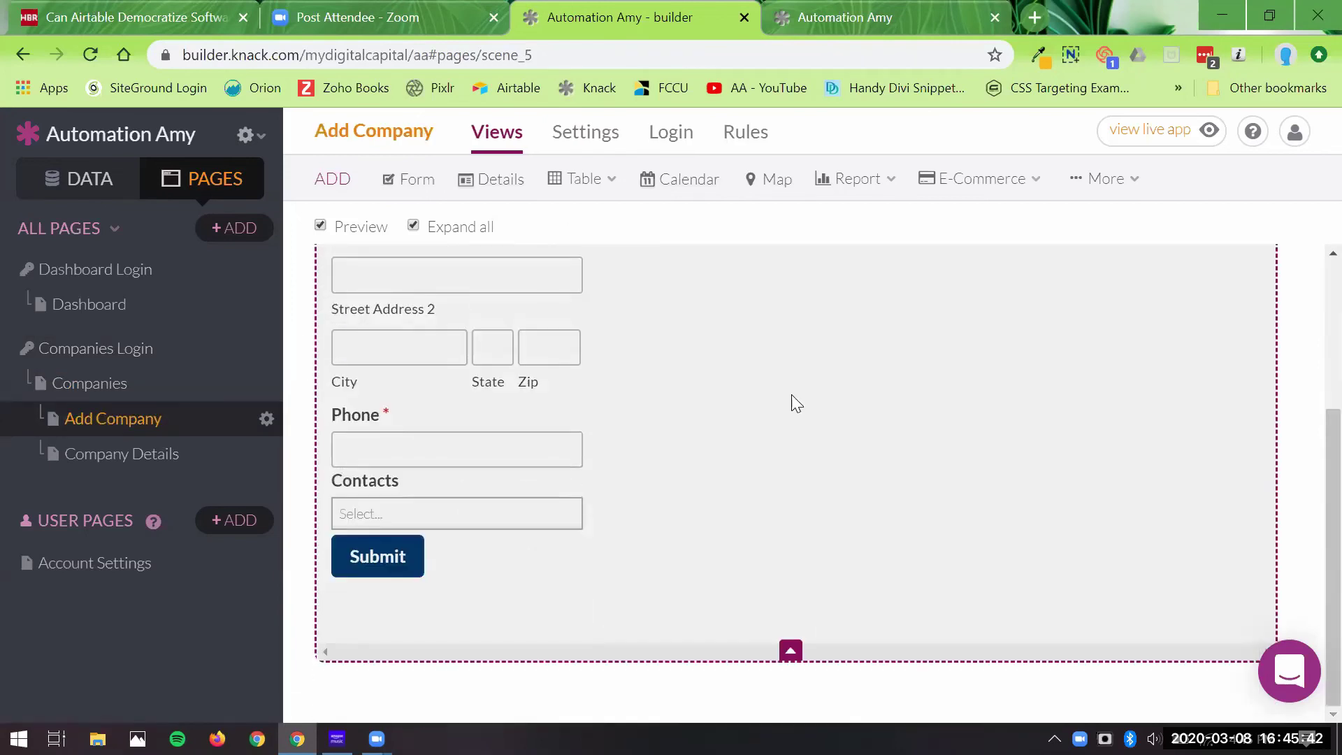
{"action": "scroll", "coordinate": [792, 397], "scroll_direction": "up", "scroll_amount": 3}
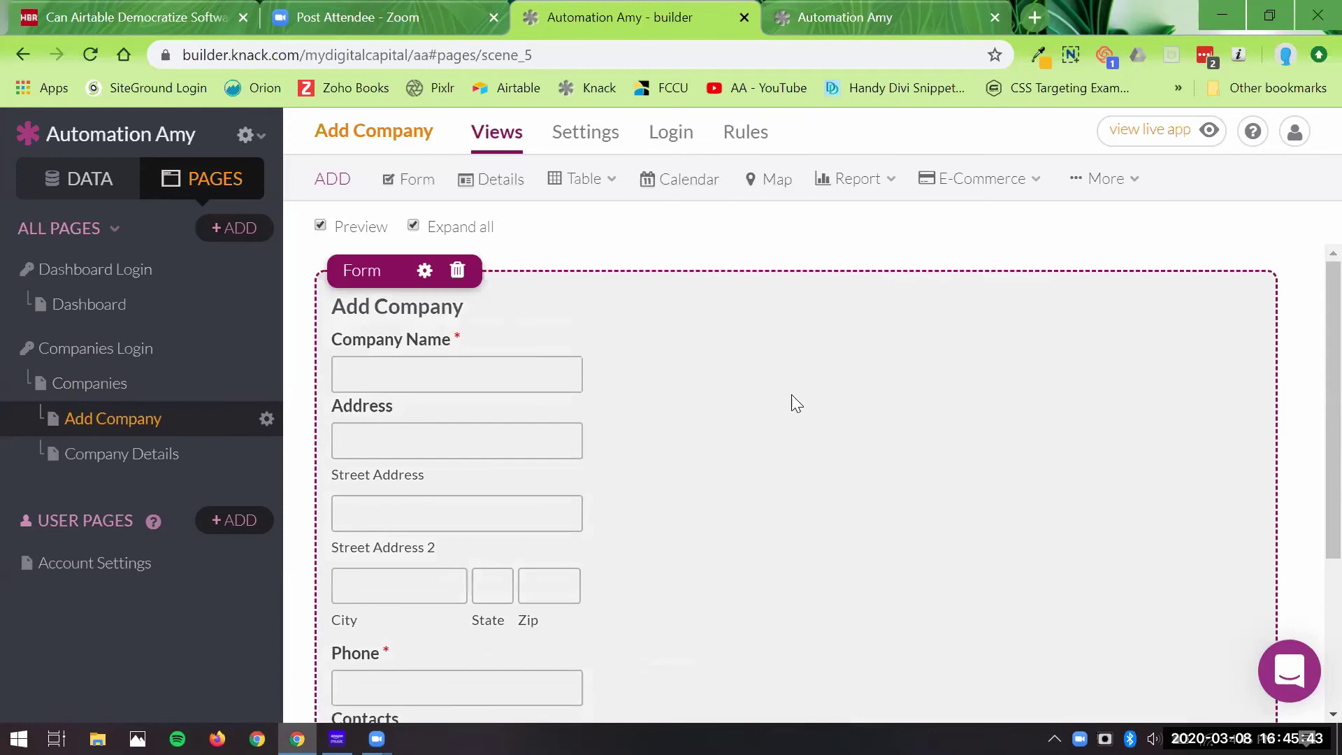
Step: Inspect the Add Company form's Company Name, Address, Phone and Contacts inputs
{"action": "left_click", "coordinate": [423, 270]}
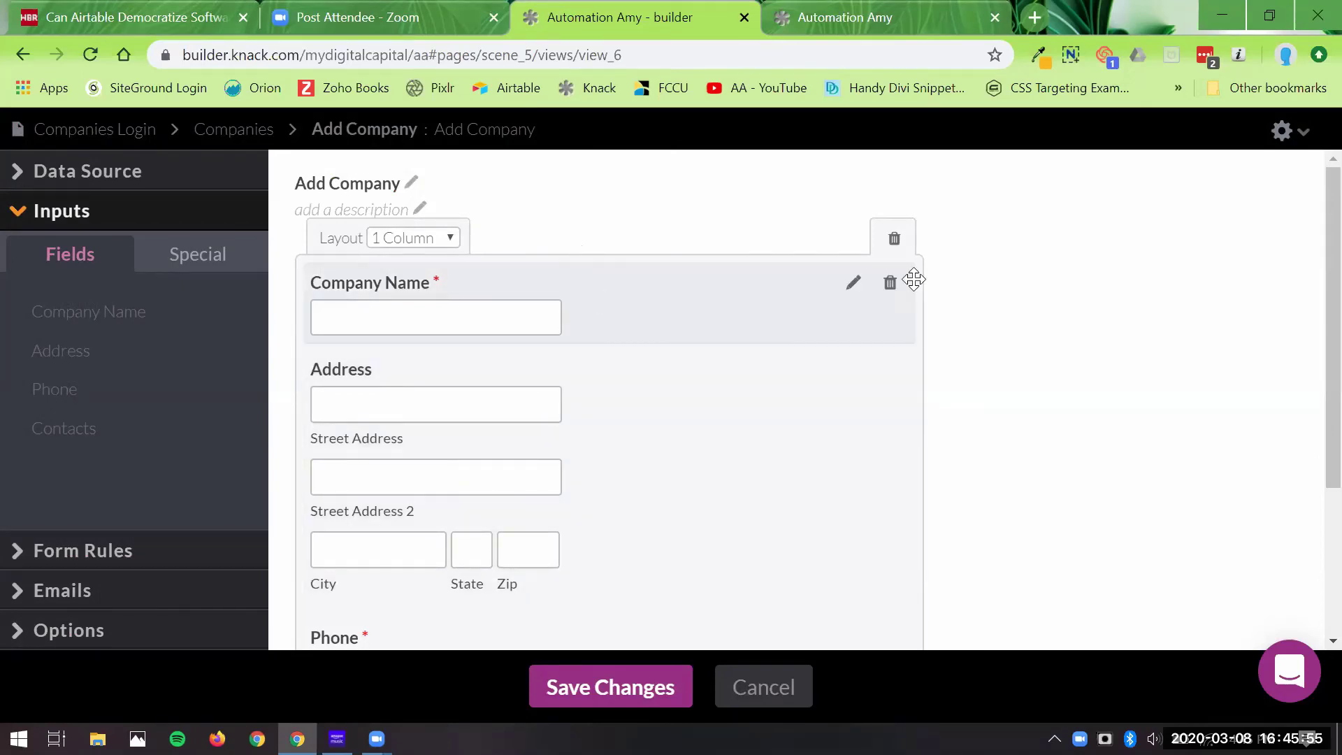
{"action": "left_click", "coordinate": [850, 285]}
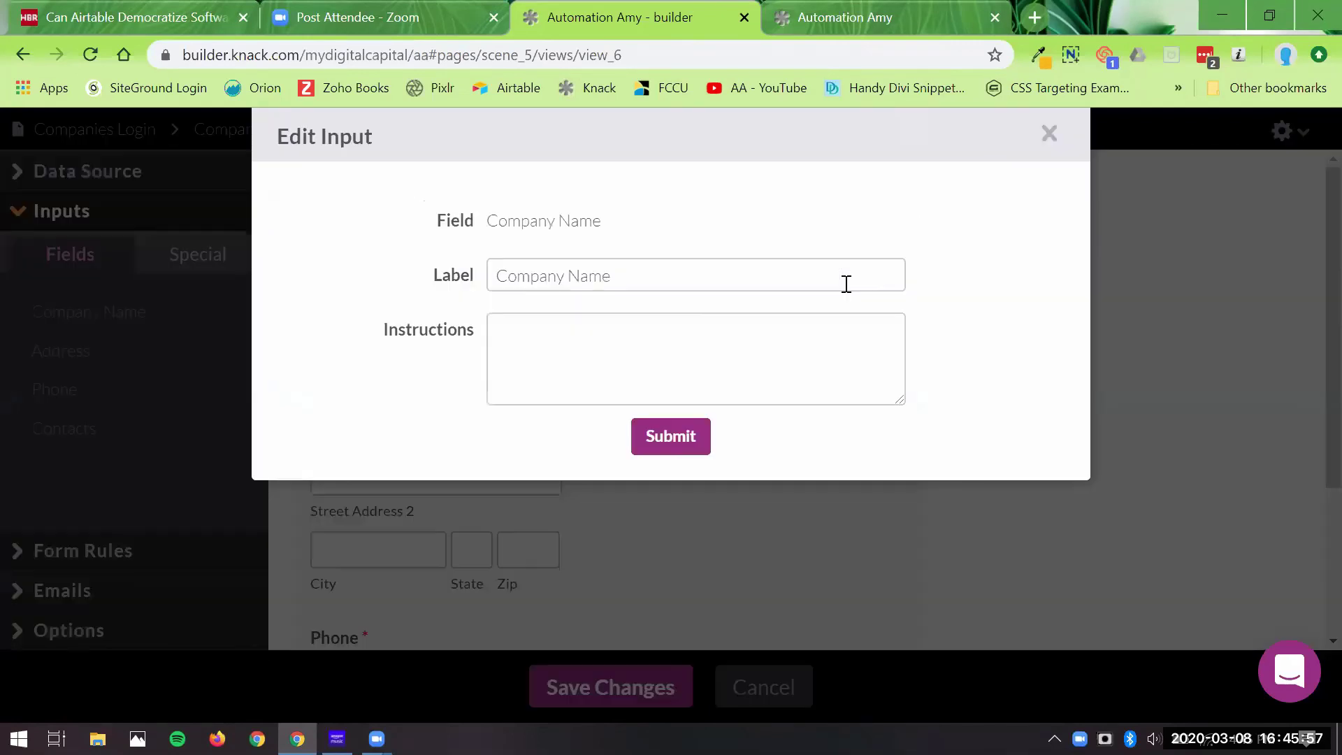
{"action": "left_click", "coordinate": [1050, 134]}
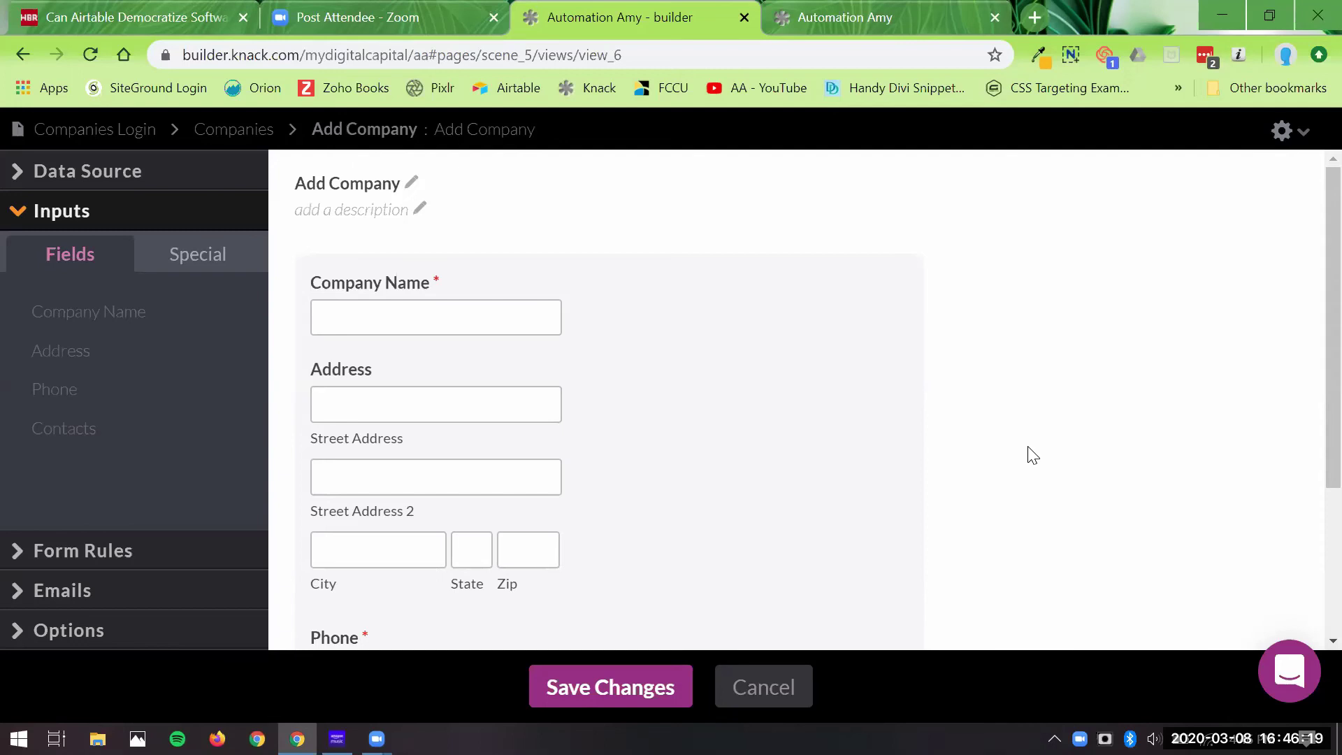
{"action": "scroll", "coordinate": [1034, 455], "scroll_direction": "down", "scroll_amount": 3}
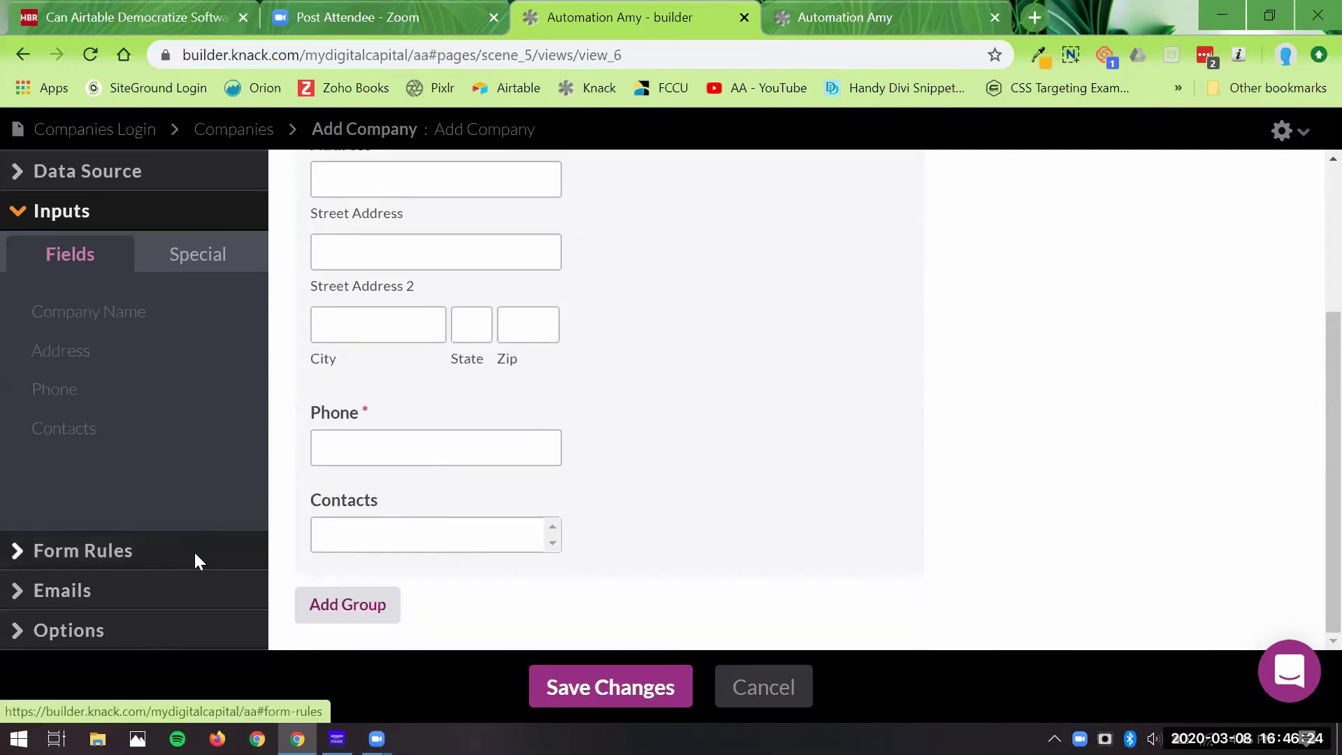
Step: Keep the form's submission rule showing a confirmation message
{"action": "left_click", "coordinate": [195, 551]}
{"action": "left_click", "coordinate": [437, 260]}
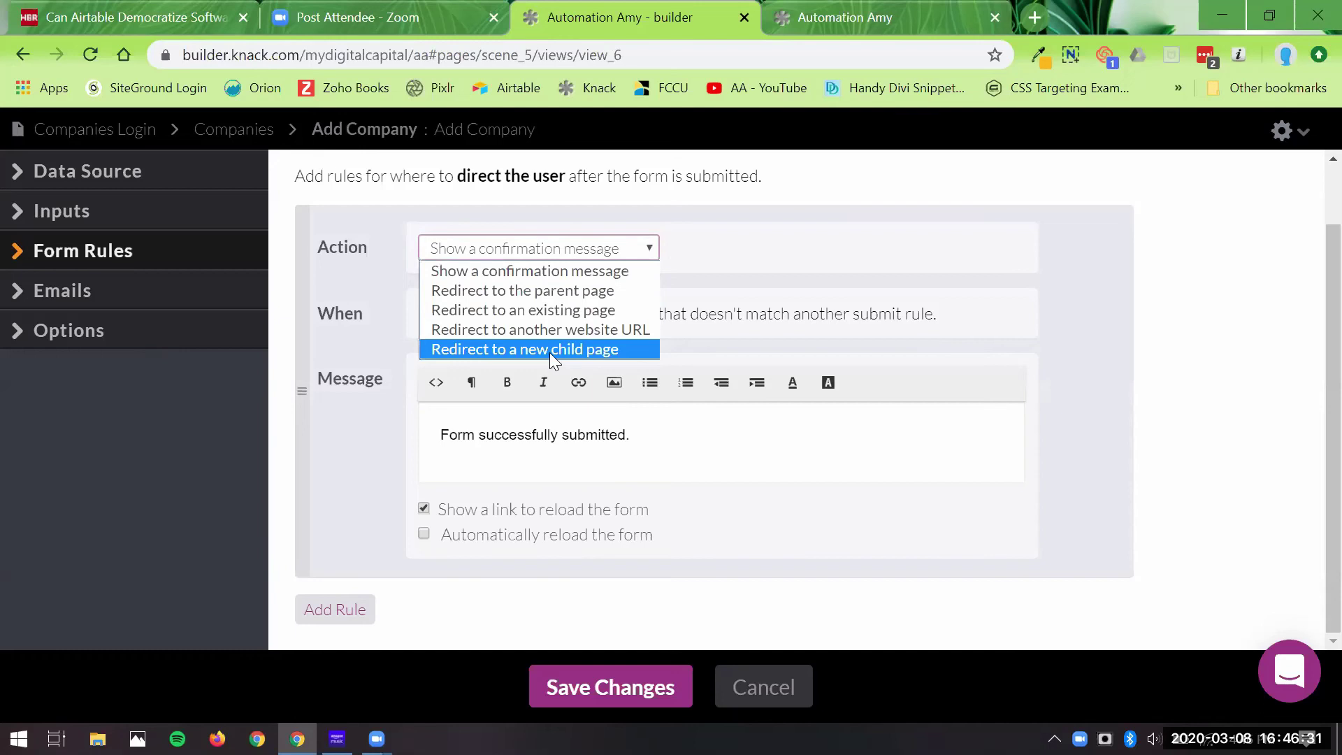
{"action": "left_click", "coordinate": [727, 234]}
Step: Add a 'Send a custom email' email rule, then place a title block at Company Name
{"action": "left_click", "coordinate": [95, 302]}
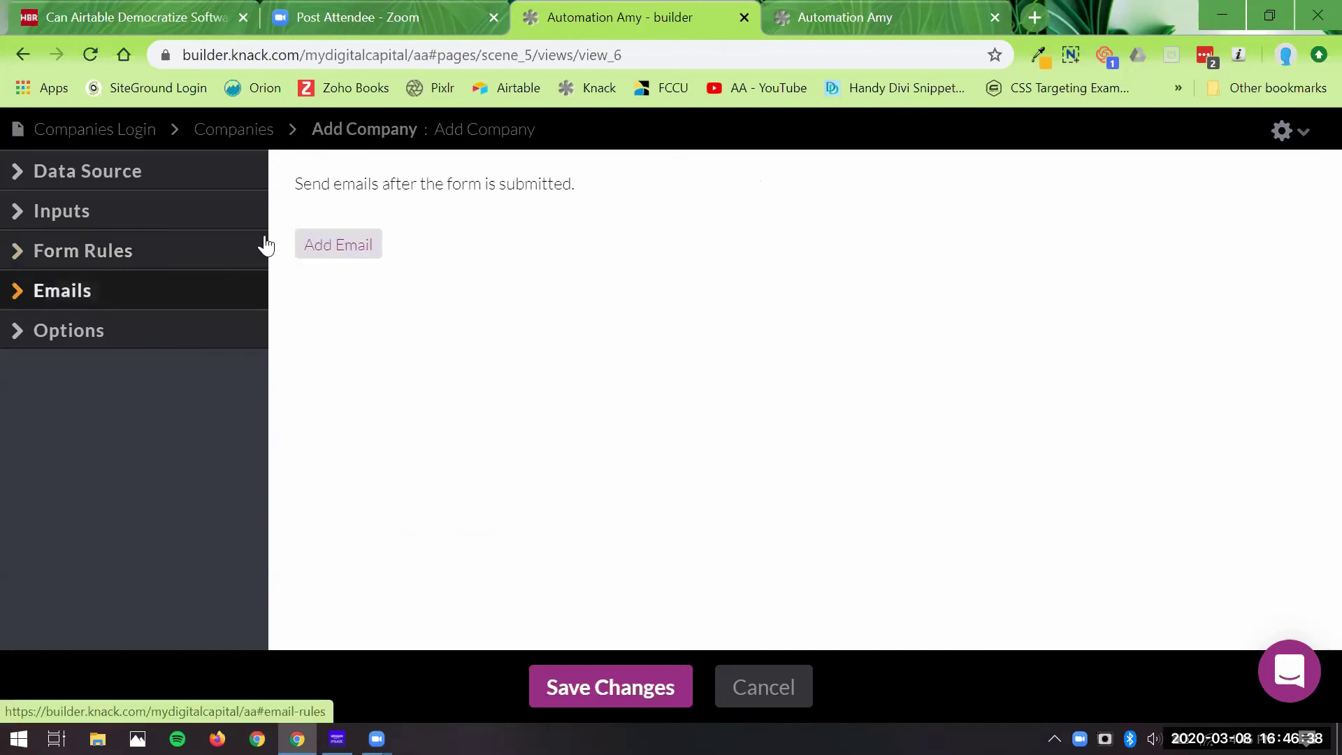
{"action": "left_click", "coordinate": [338, 245]}
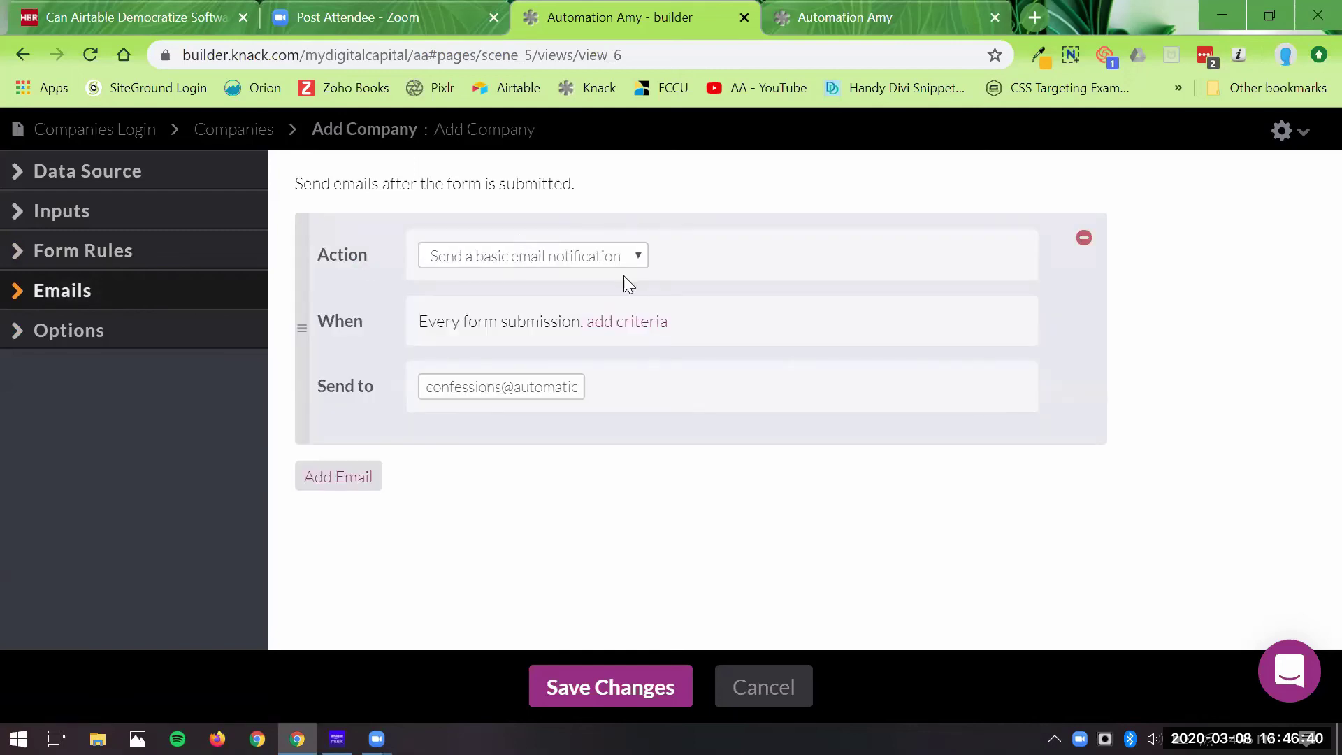
{"action": "left_click", "coordinate": [518, 258]}
{"action": "left_click", "coordinate": [507, 299]}
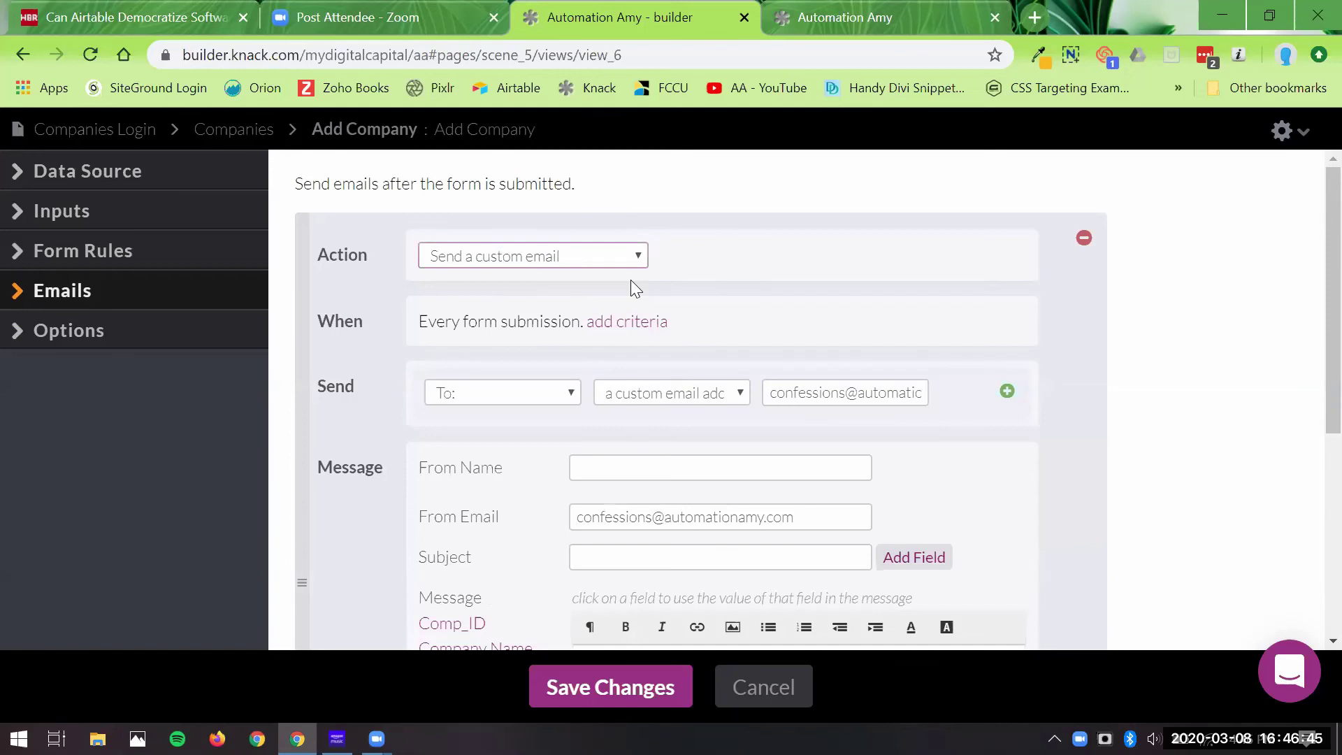
{"action": "scroll", "coordinate": [811, 284], "scroll_direction": "down", "scroll_amount": 5}
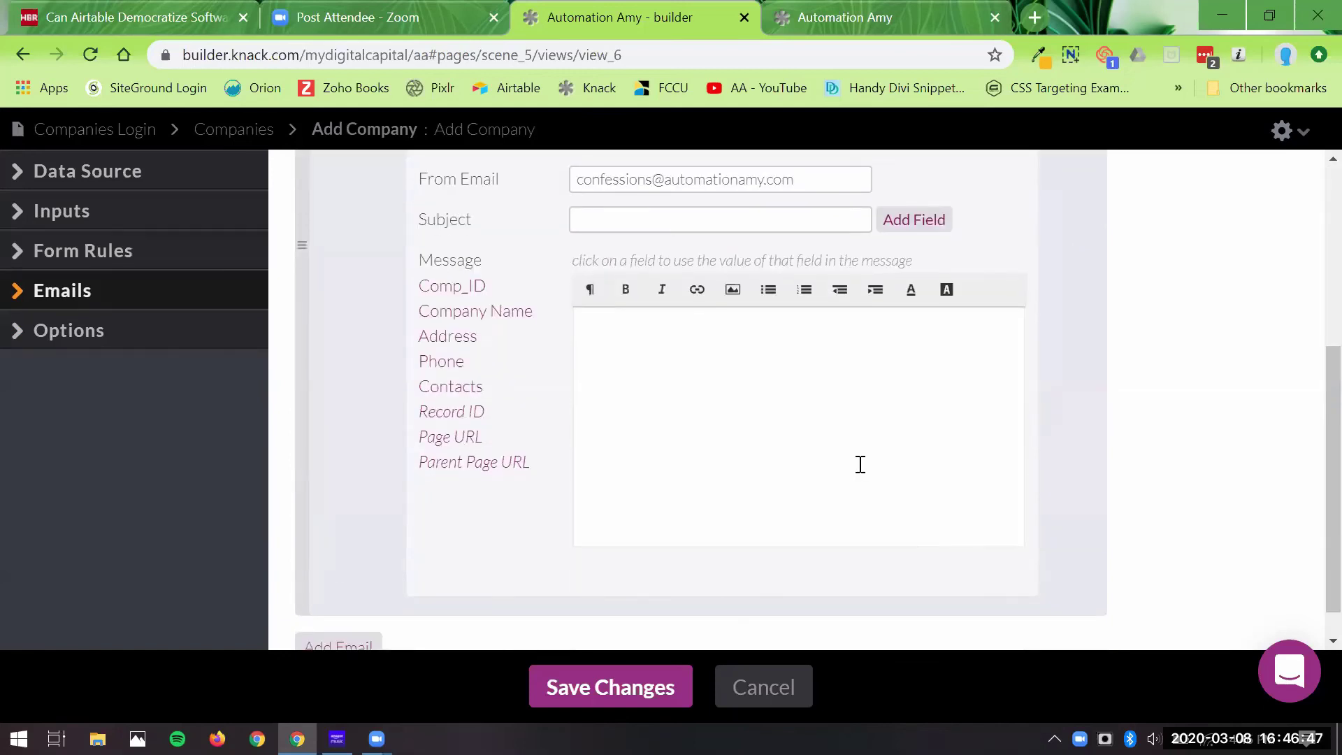
{"action": "scroll", "coordinate": [860, 465], "scroll_direction": "up", "scroll_amount": 5}
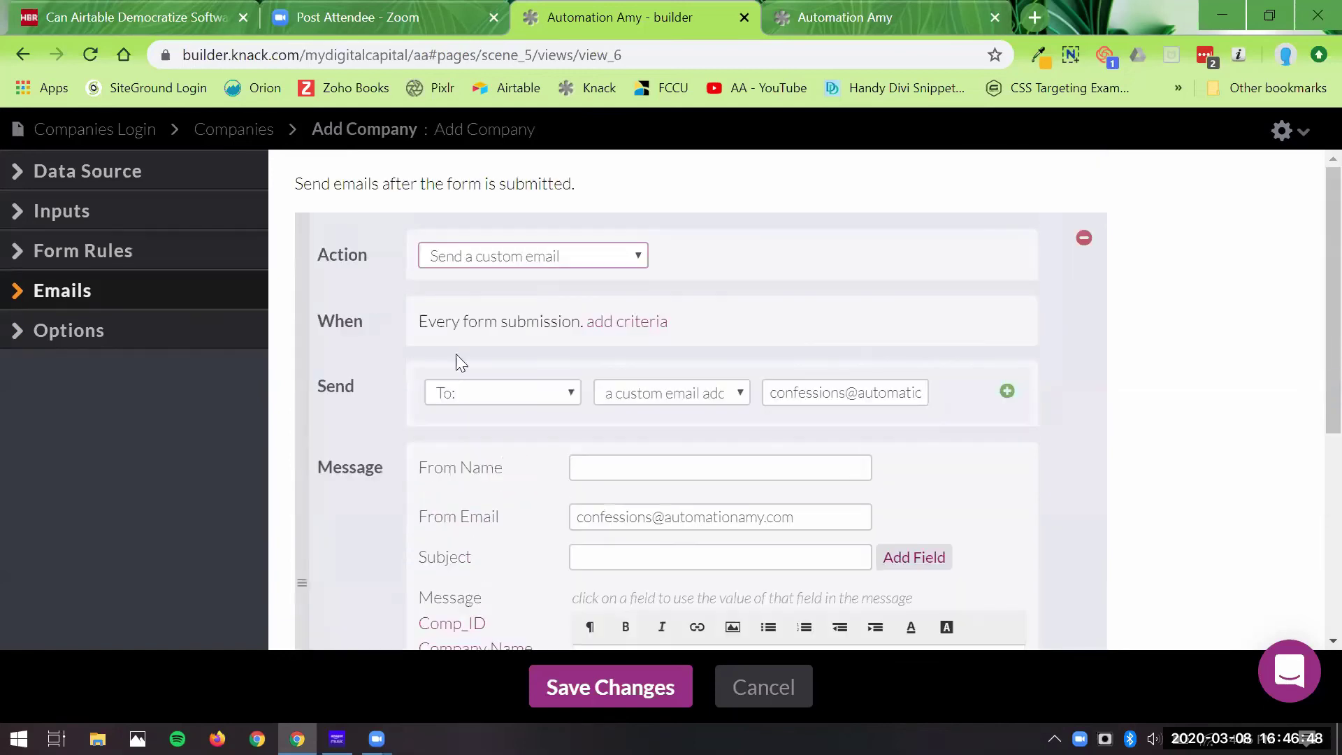
{"action": "left_click", "coordinate": [172, 354]}
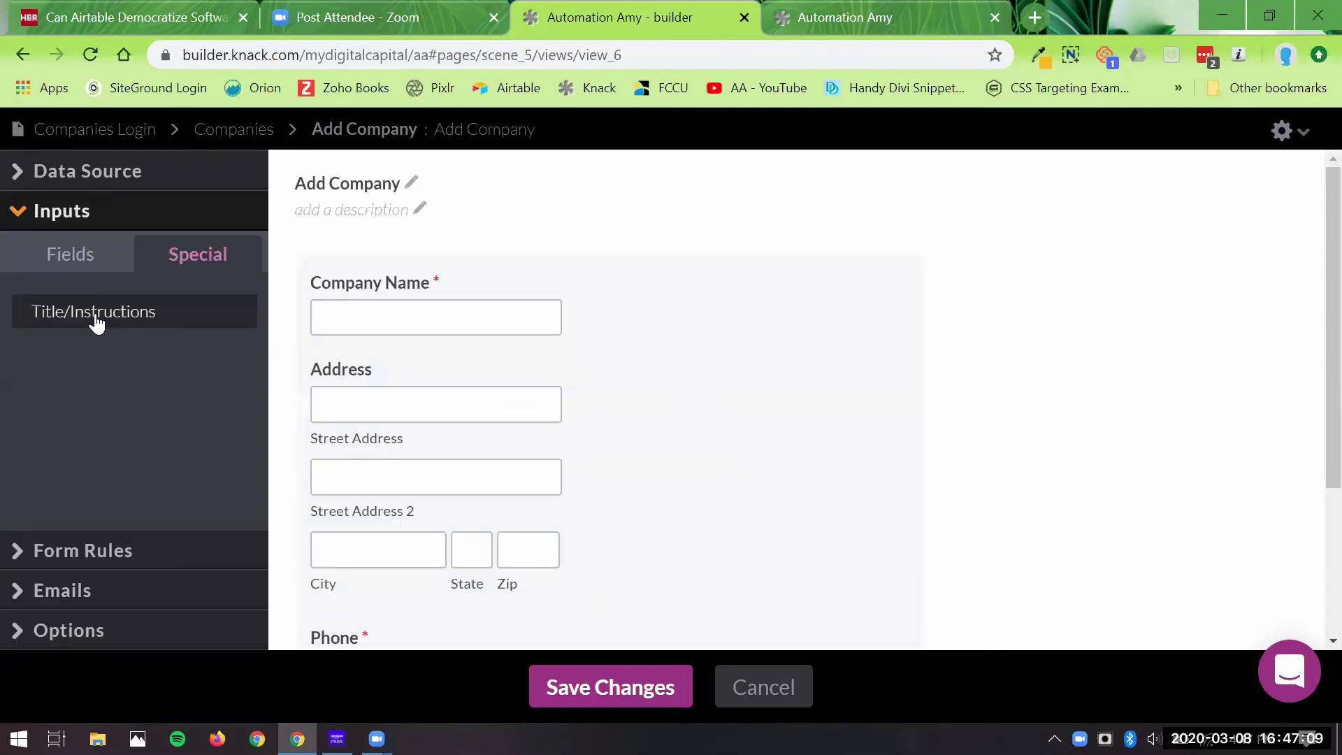
{"action": "mouse_move", "coordinate": [95, 319]}
{"action": "left_mouse_down"}
{"action": "mouse_move", "coordinate": [502, 302]}
{"action": "mouse_move", "coordinate": [497, 282]}
{"action": "left_mouse_up"}
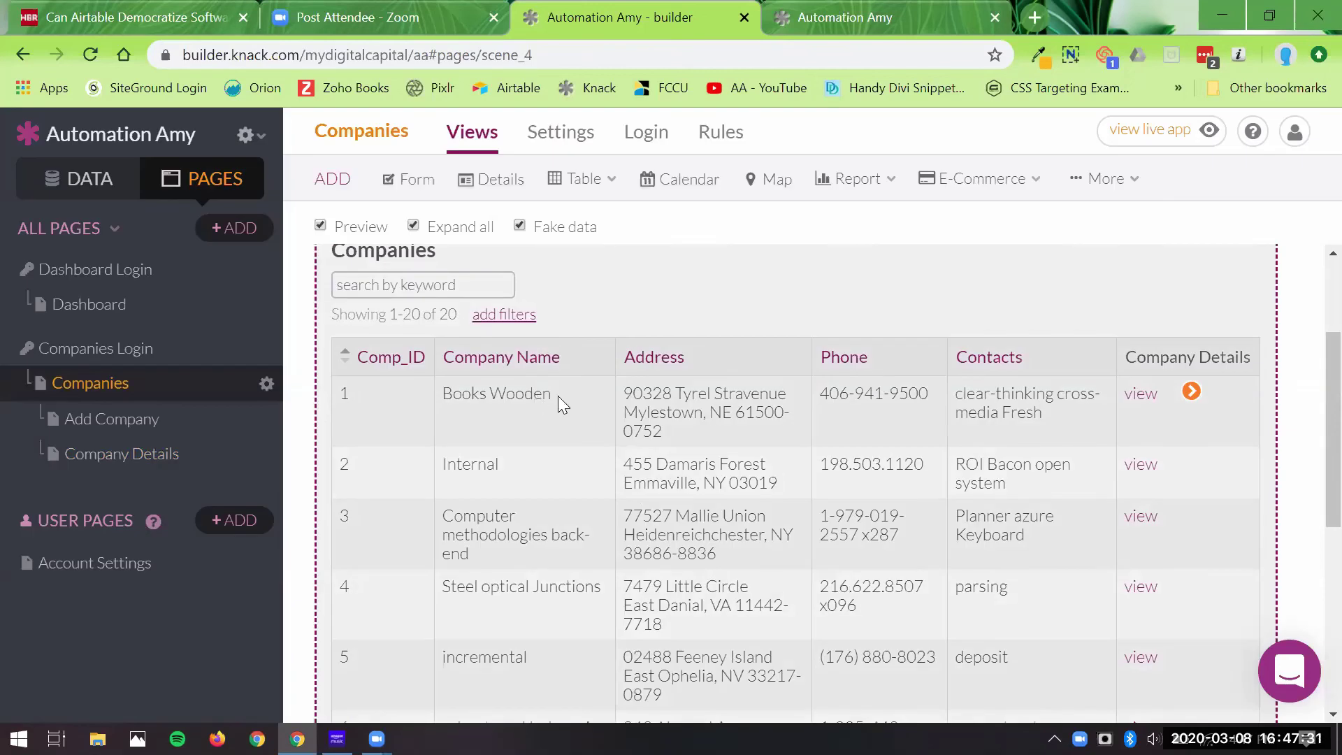
Step: Set the Company Details view's details group to 2 columns
{"action": "scroll", "coordinate": [558, 395], "scroll_direction": "up", "scroll_amount": 1}
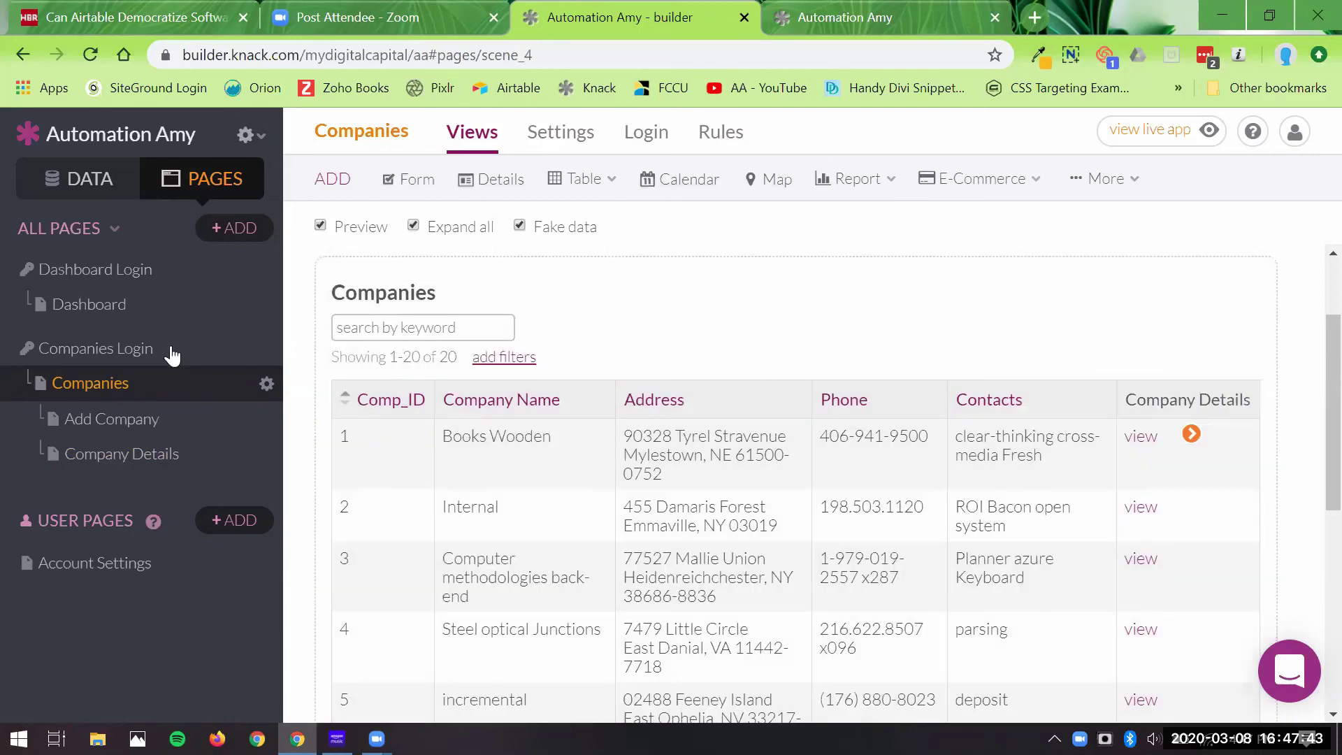
{"action": "left_click", "coordinate": [186, 462]}
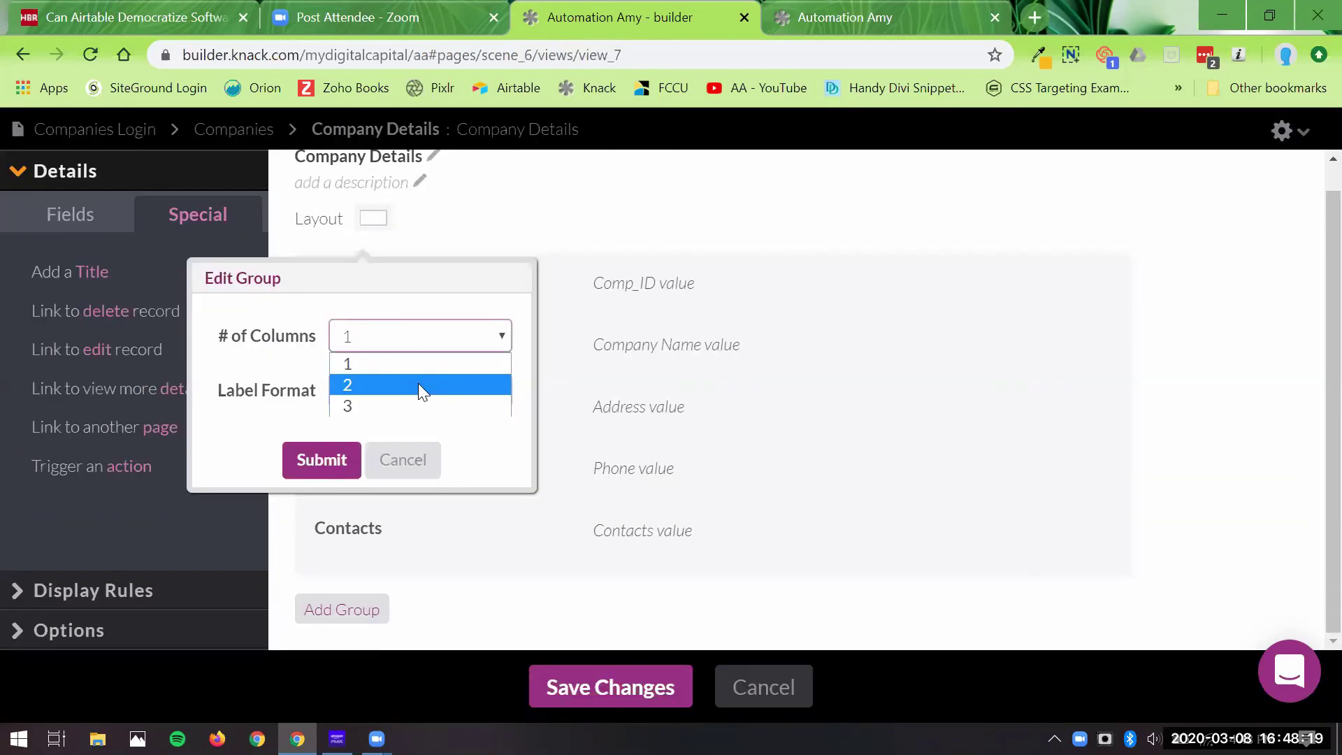
{"action": "left_click", "coordinate": [419, 385]}
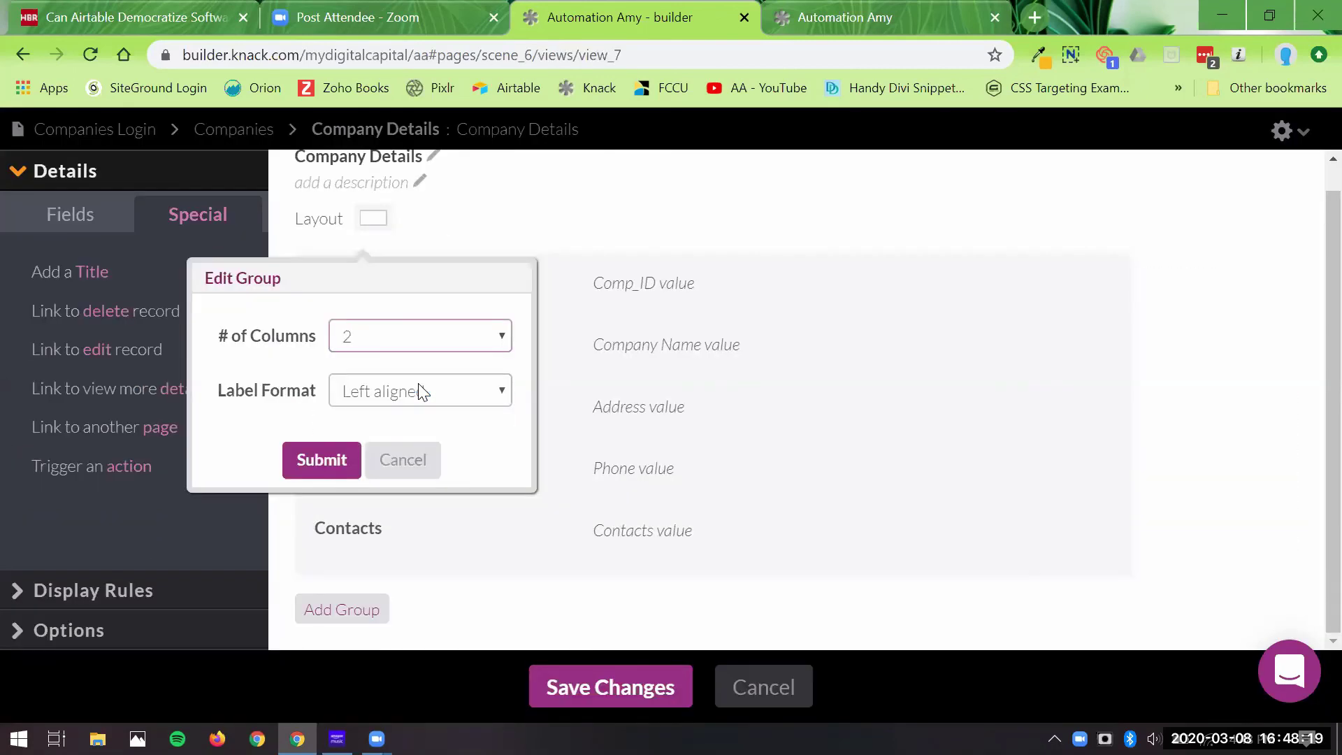
{"action": "left_click", "coordinate": [323, 460]}
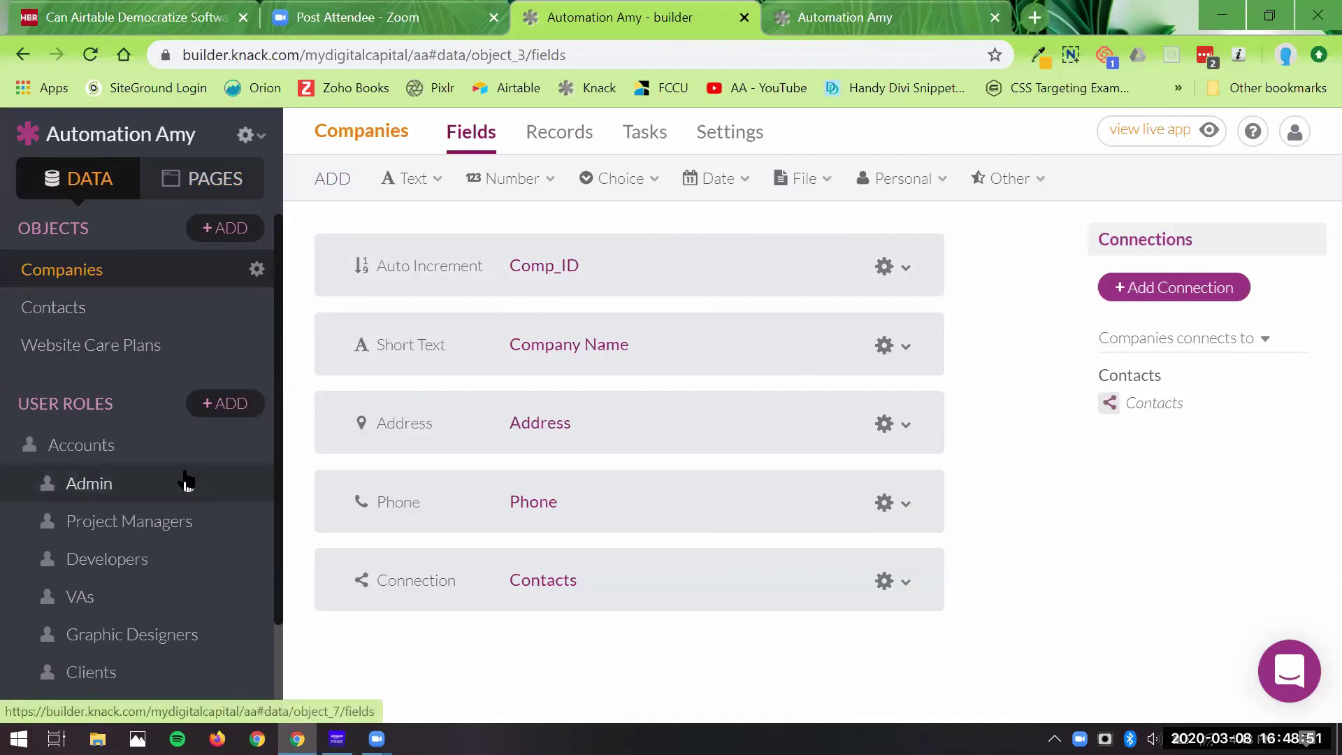
Step: Open the Accounts records and start adding a new account record
{"action": "left_click", "coordinate": [172, 458]}
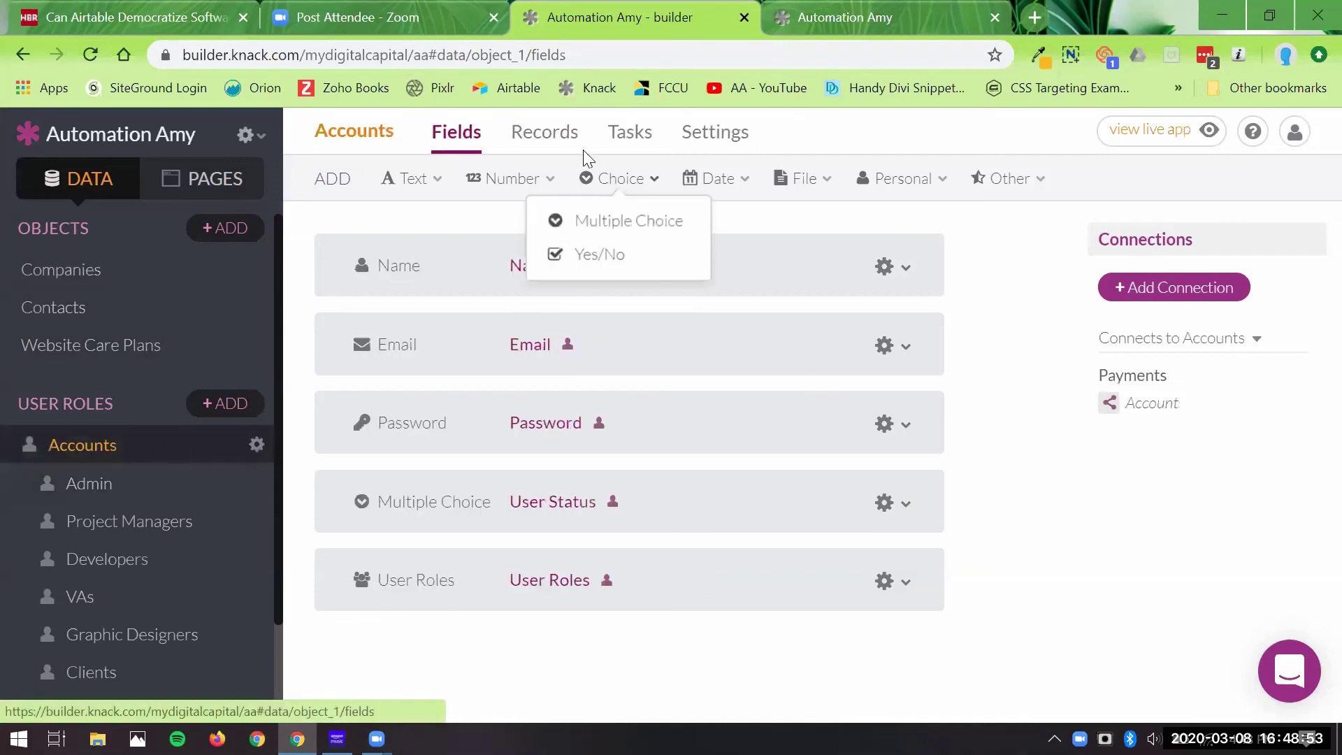
{"action": "left_click", "coordinate": [565, 140]}
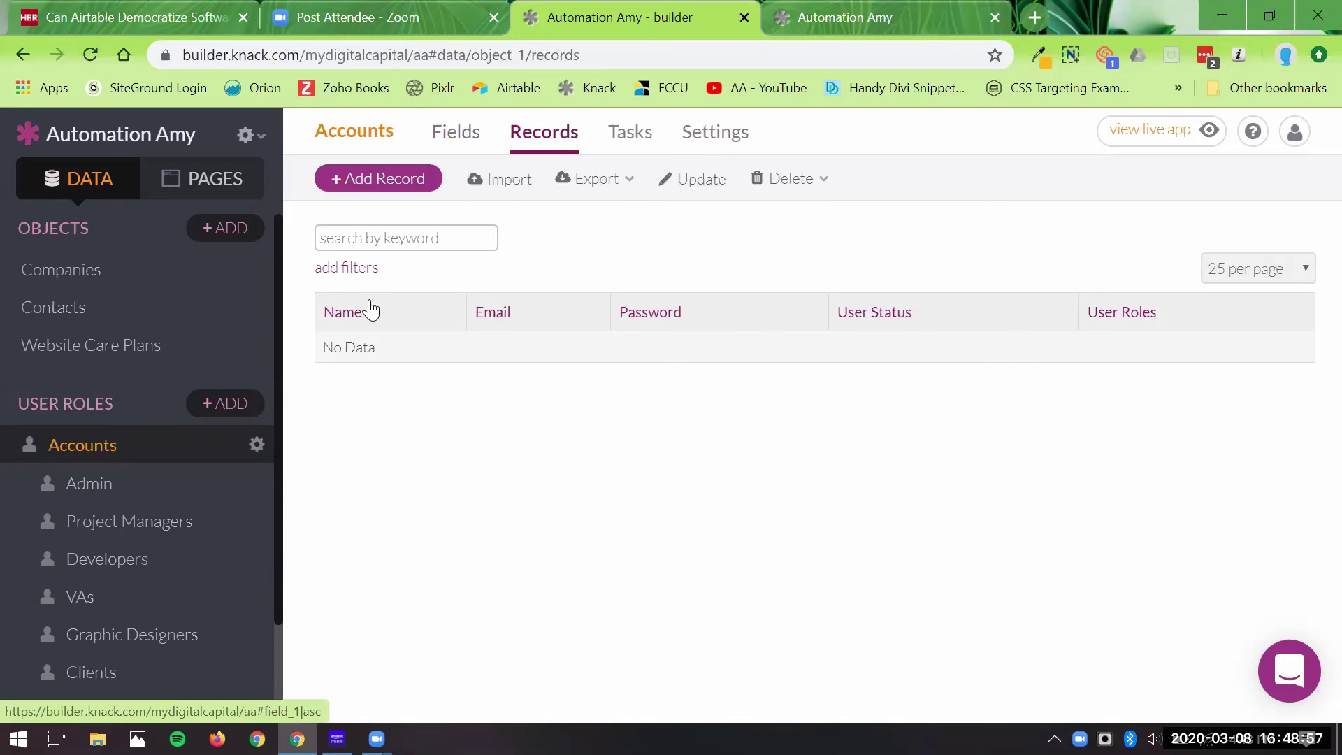
{"action": "left_click", "coordinate": [397, 175]}
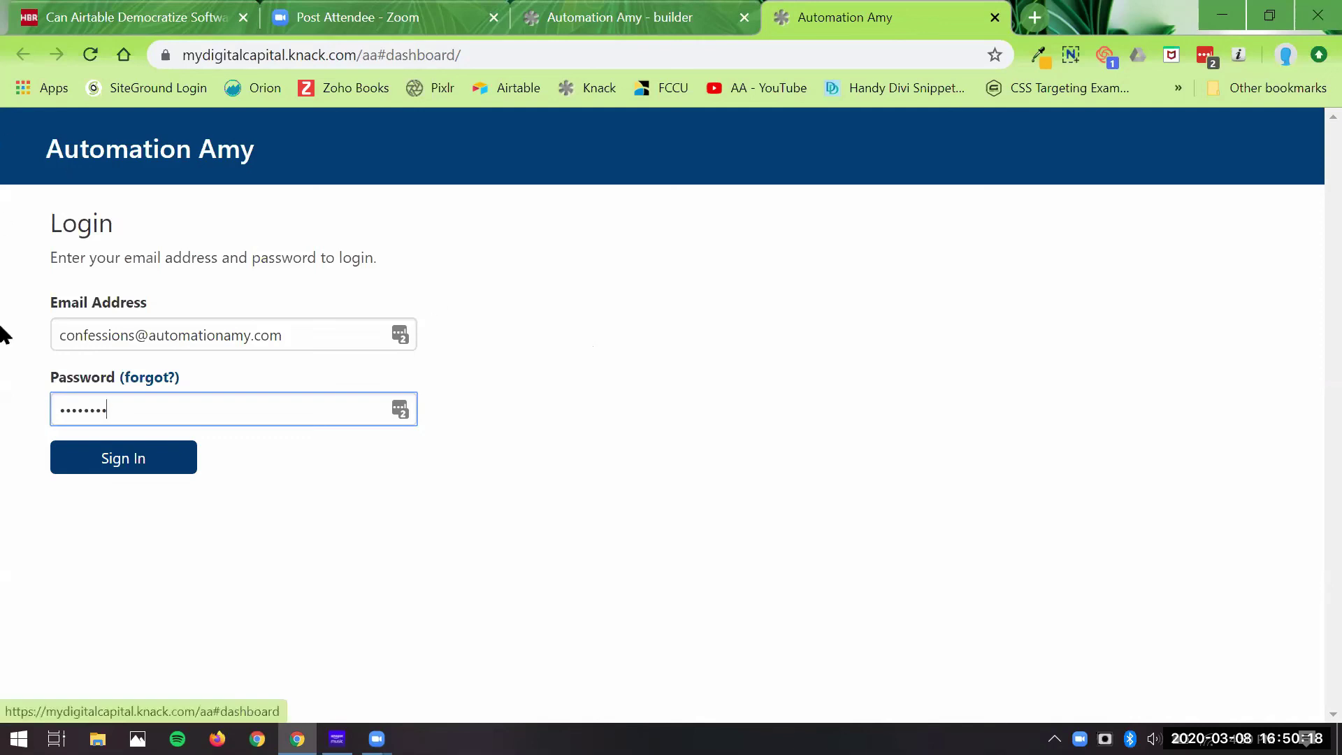
Step: Sign in to the live app, open the empty Companies page from the Dashboard, then return to the builder's Accounts list
{"action": "left_click", "coordinate": [126, 462]}
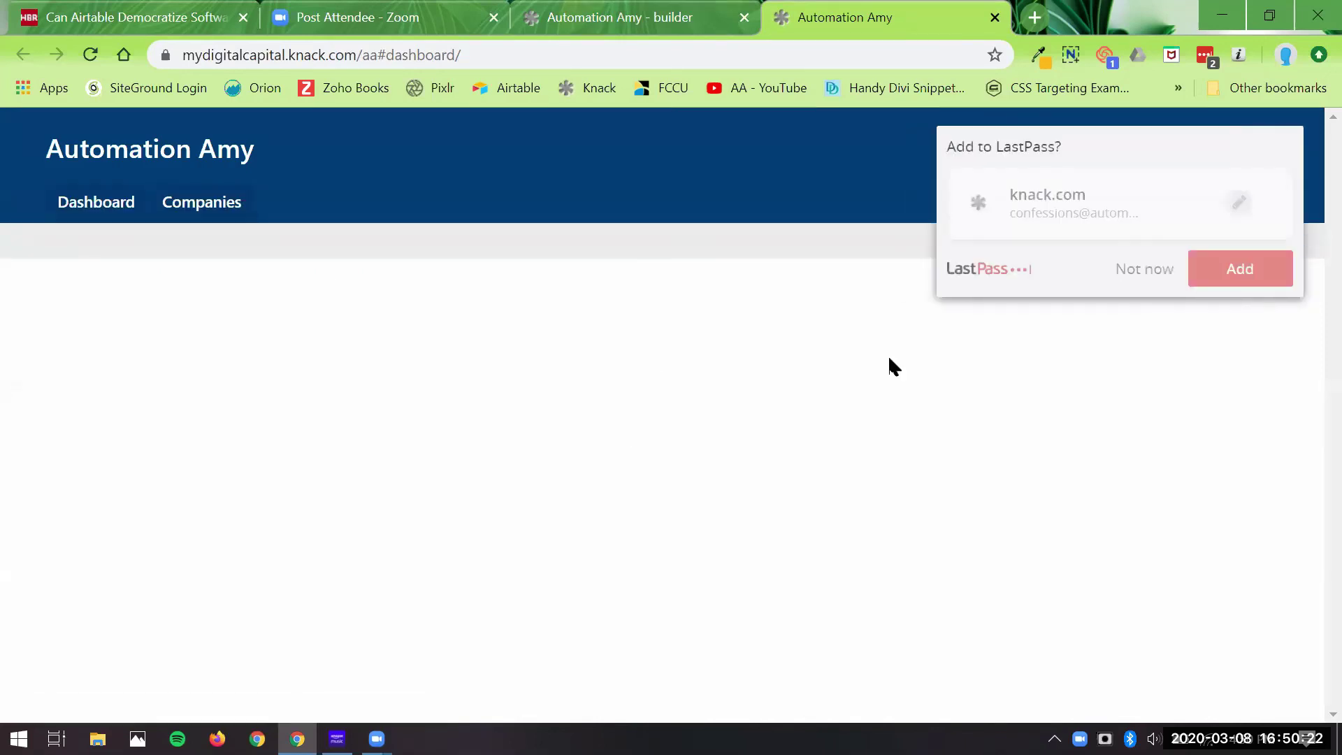
{"action": "left_click", "coordinate": [1155, 269]}
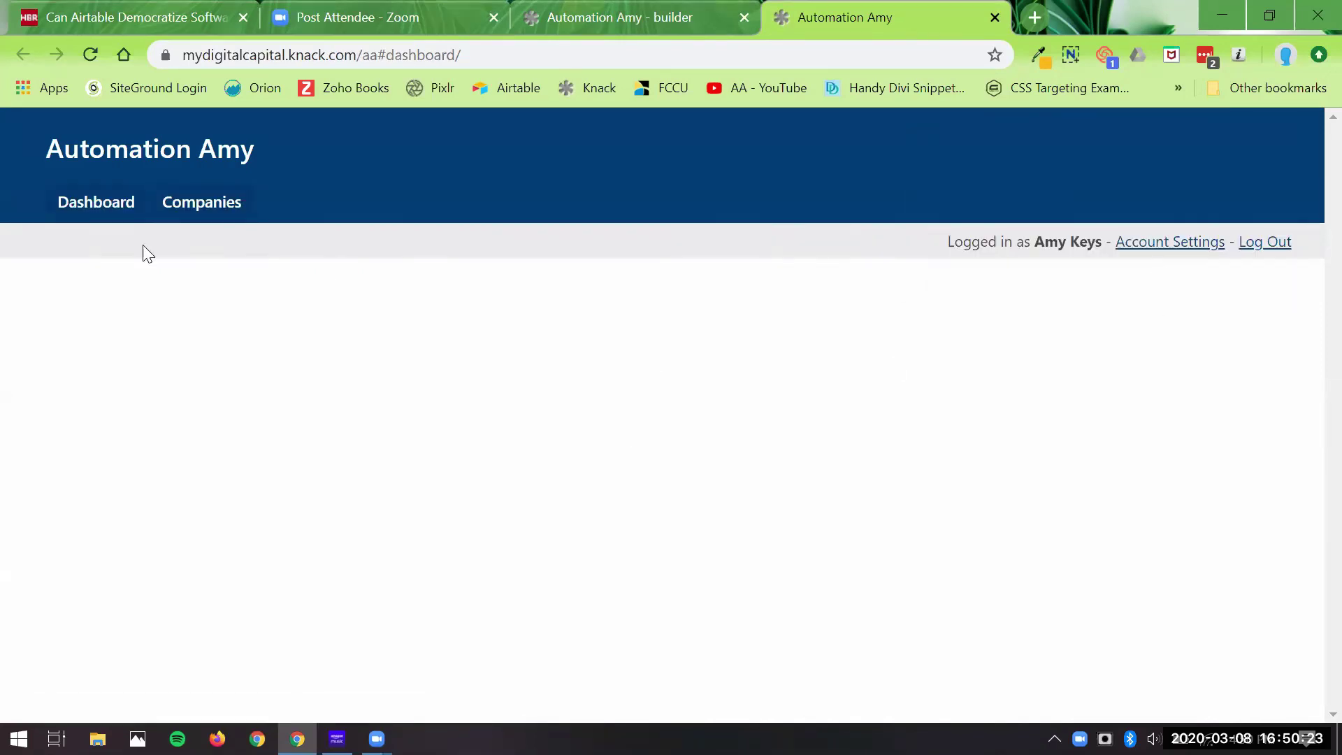
{"action": "left_click", "coordinate": [108, 209]}
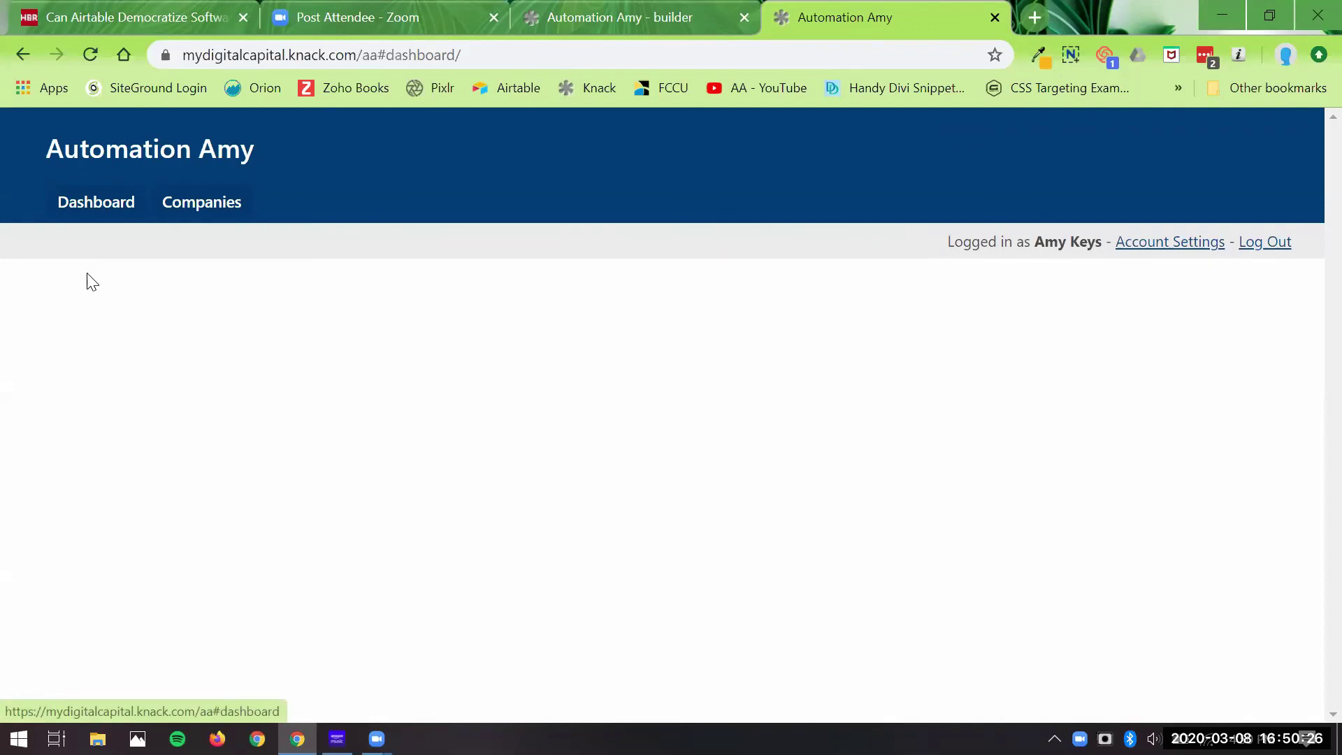
{"action": "left_click", "coordinate": [207, 208]}
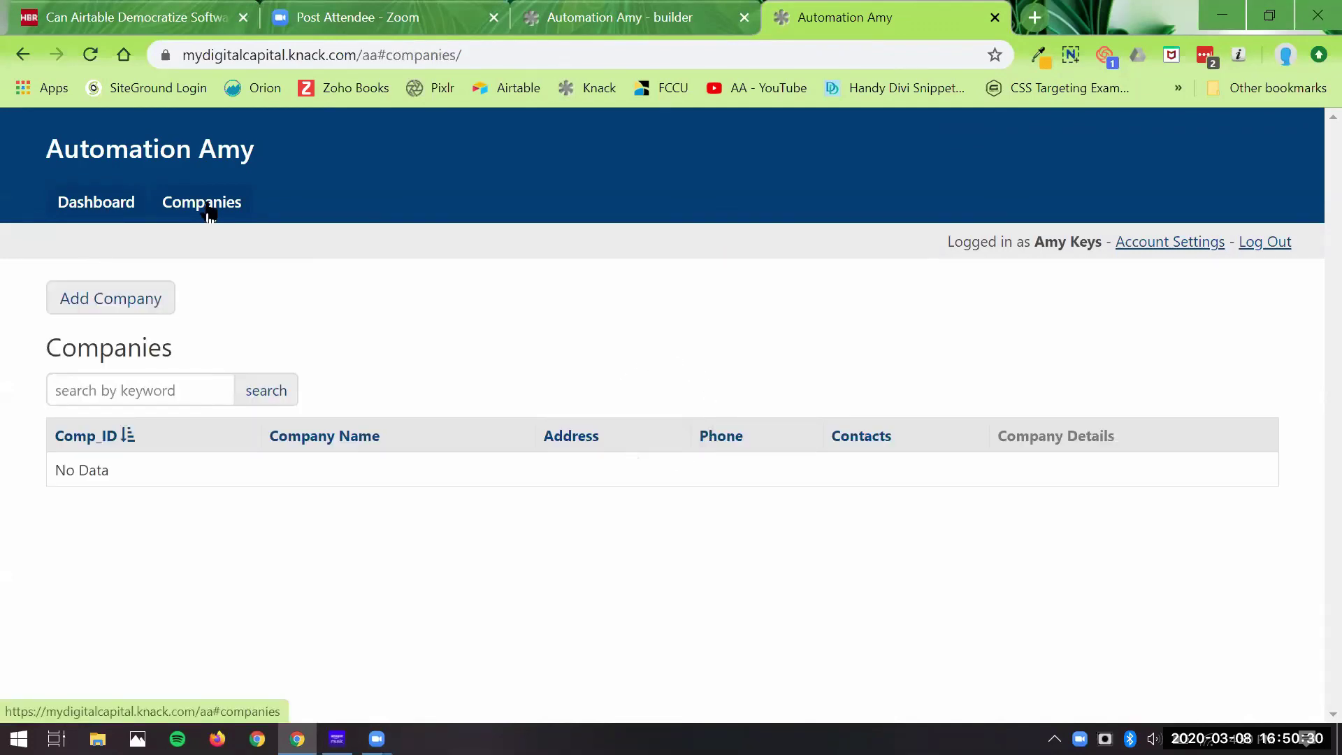
{"action": "left_click", "coordinate": [639, 27]}
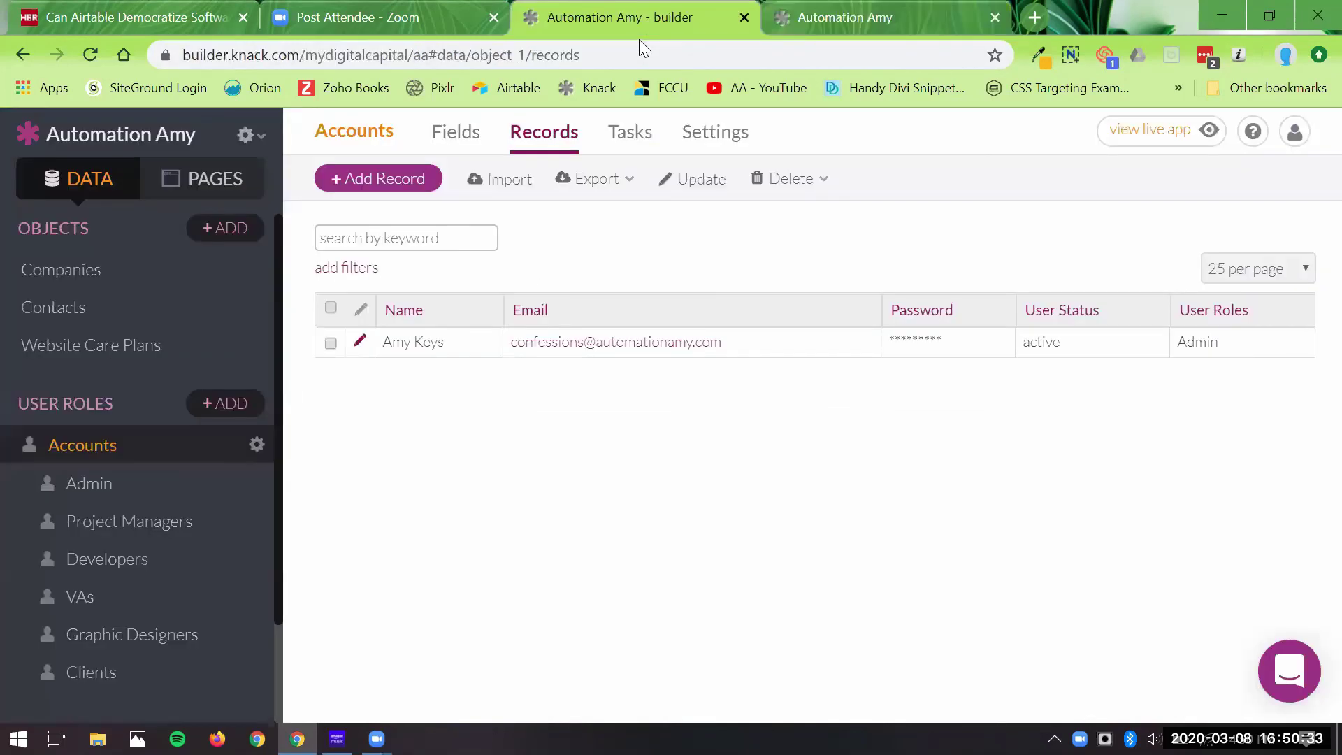
Step: Review the Companies object records and the Companies page layout in the builder, then return to the live app
{"action": "left_click", "coordinate": [140, 281]}
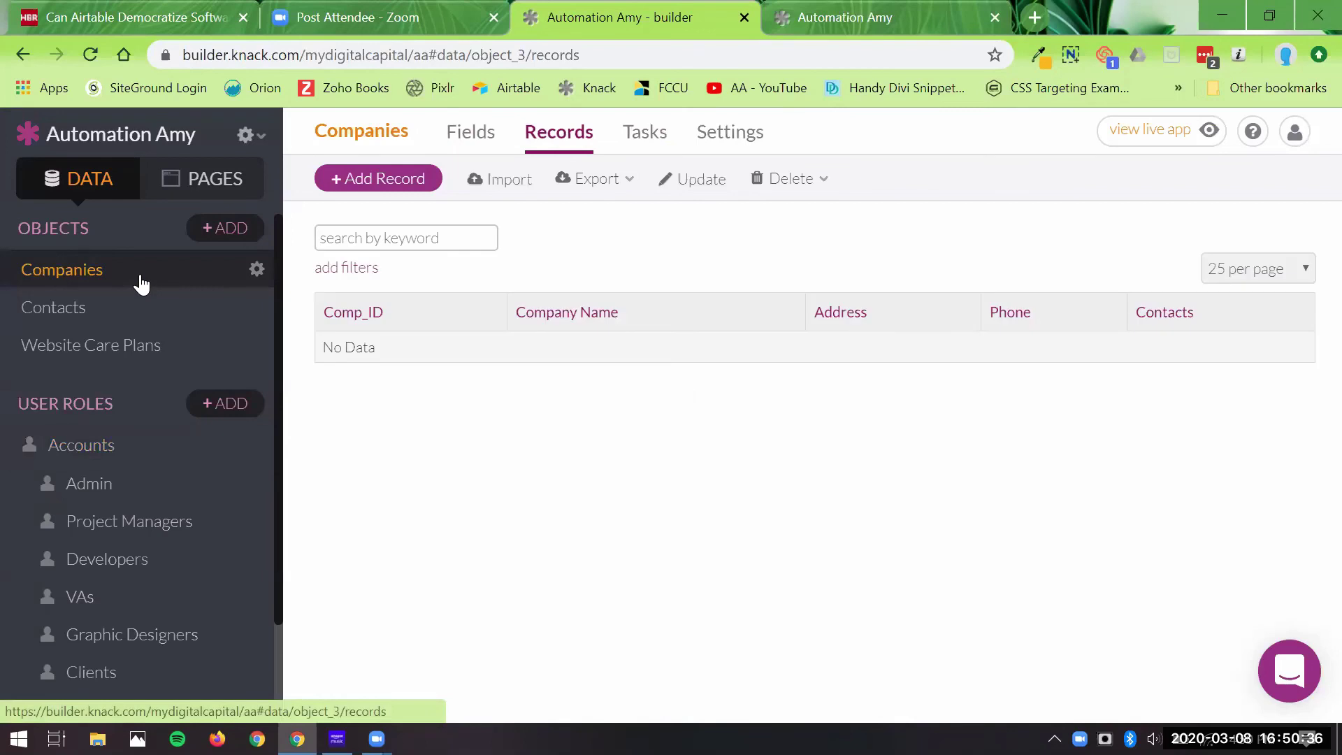
{"action": "left_click", "coordinate": [241, 192]}
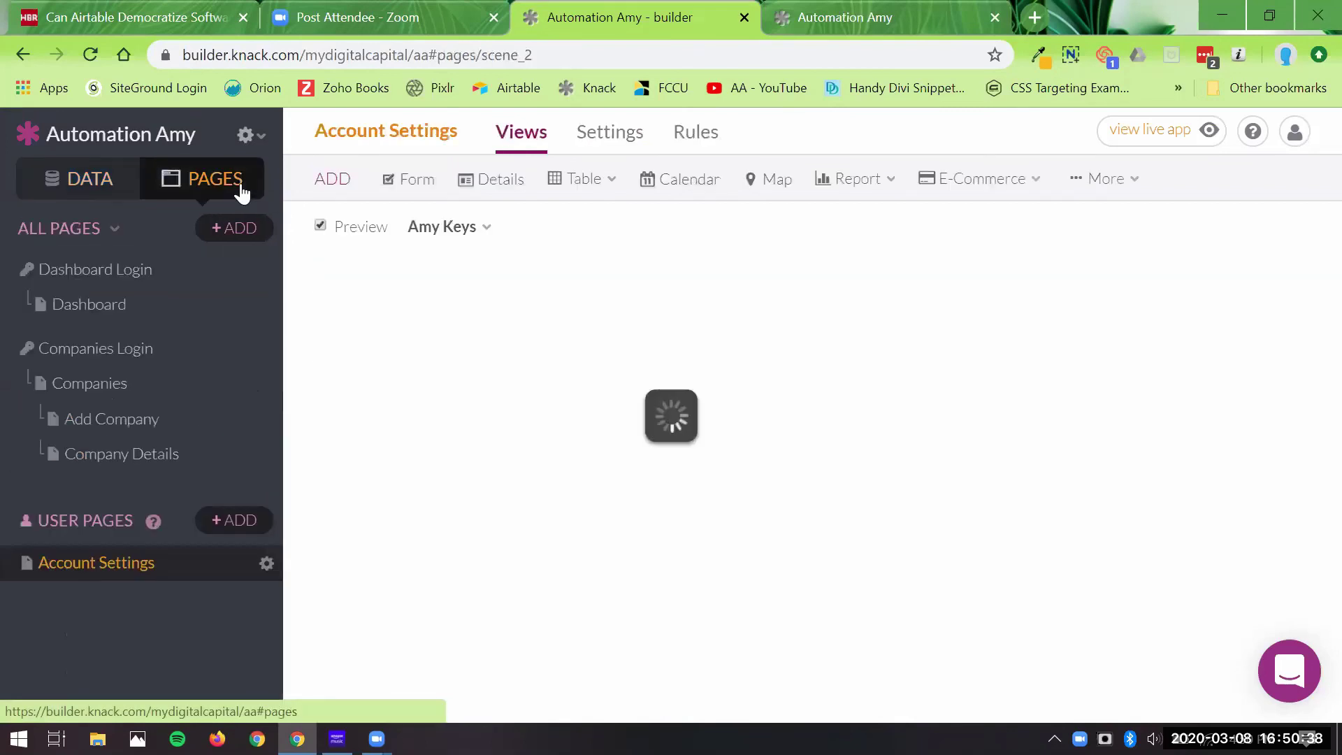
{"action": "left_click", "coordinate": [123, 387]}
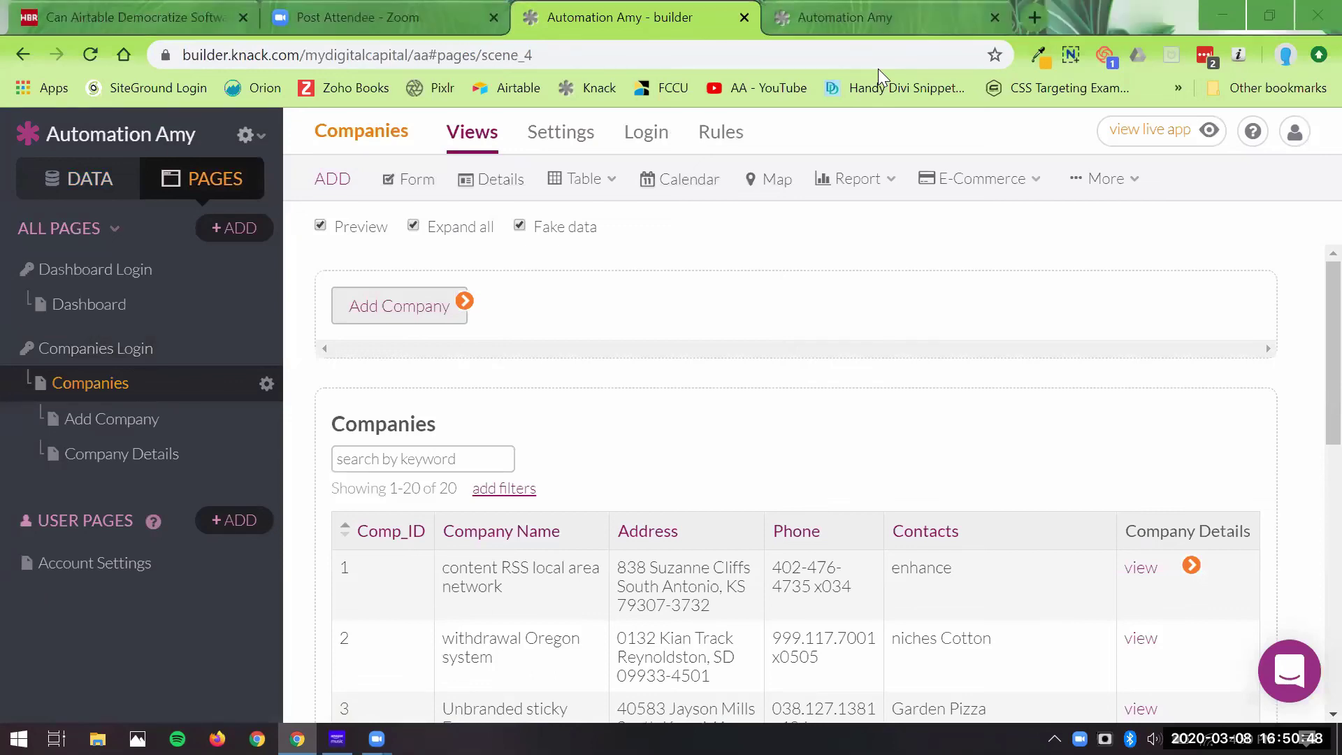
{"action": "left_click", "coordinate": [846, 16]}
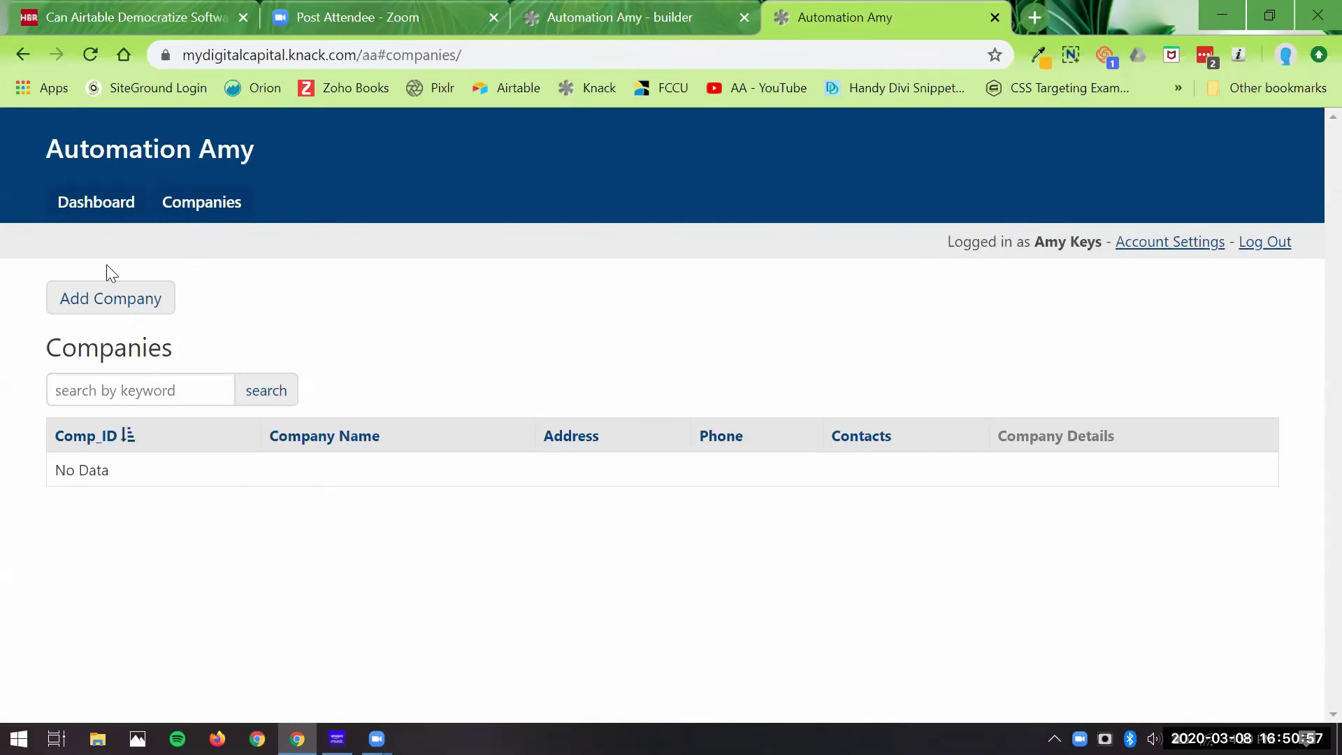
Step: Open the live app's Add Company form and scroll through its Company Name, Address, Phone and Contacts fields
{"action": "left_click", "coordinate": [78, 310]}
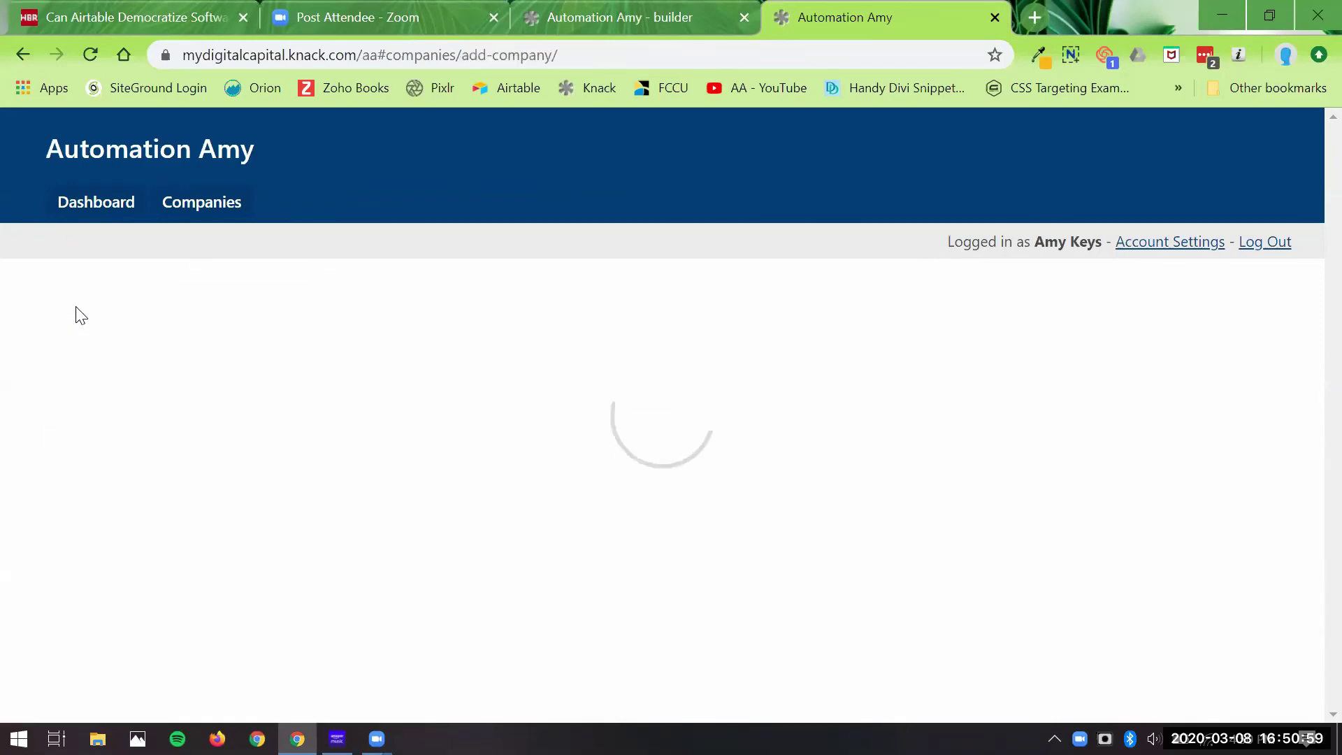
{"action": "scroll", "coordinate": [830, 468], "scroll_direction": "down", "scroll_amount": 3}
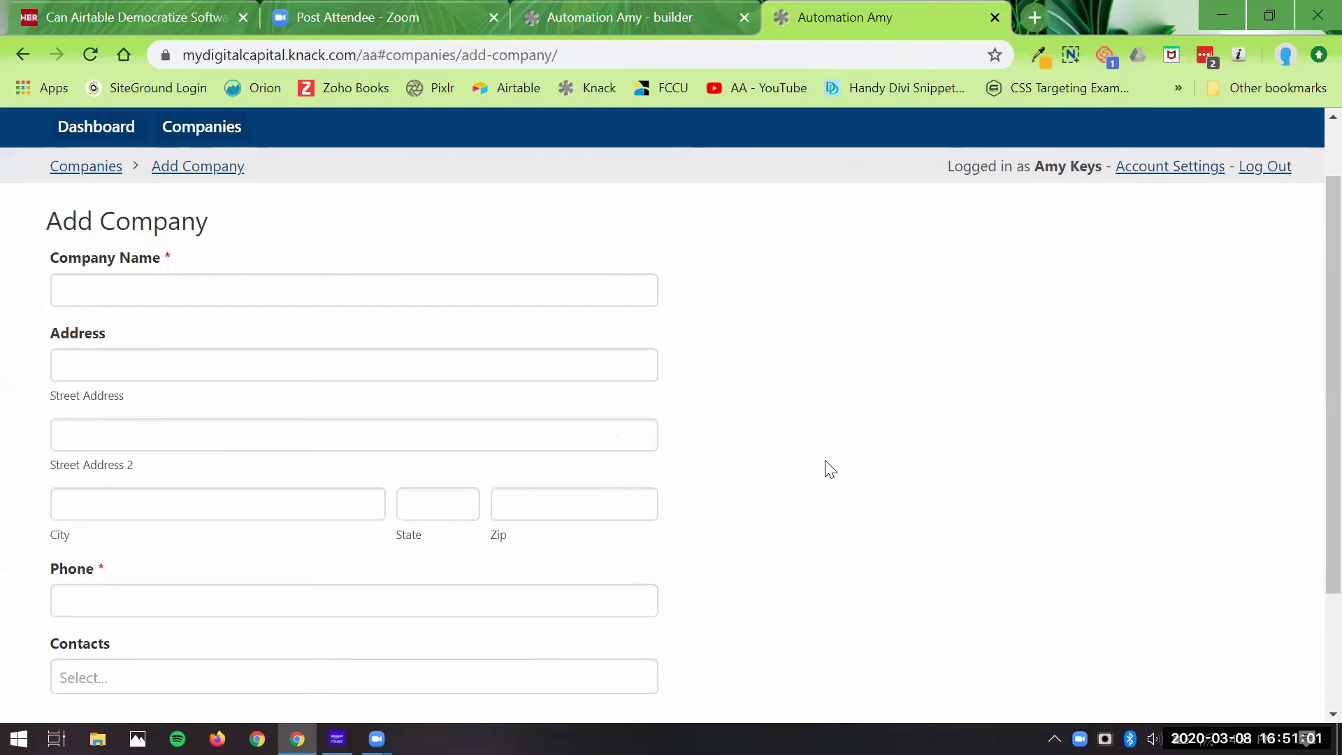
{"action": "scroll", "coordinate": [829, 469], "scroll_direction": "up", "scroll_amount": 2}
{"action": "scroll", "coordinate": [829, 468], "scroll_direction": "down", "scroll_amount": 2}
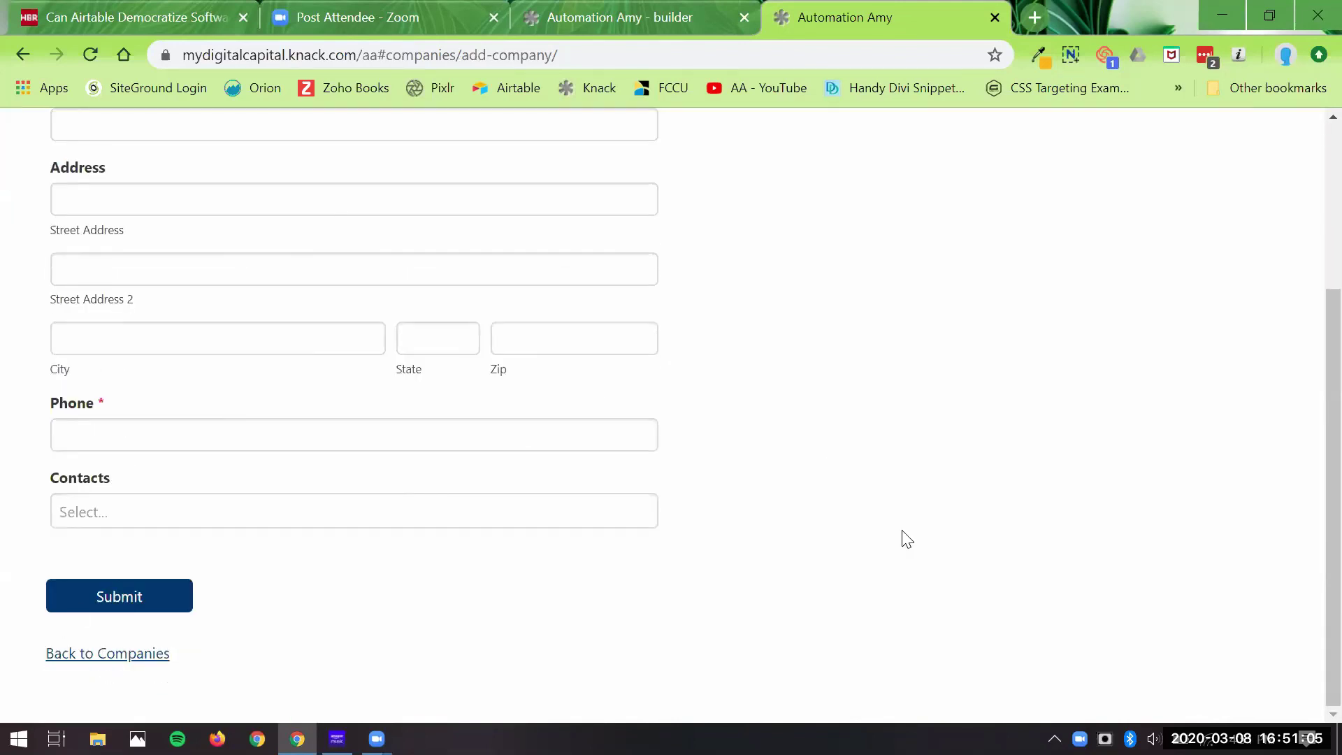
{"action": "scroll", "coordinate": [1046, 336], "scroll_direction": "up", "scroll_amount": 4}
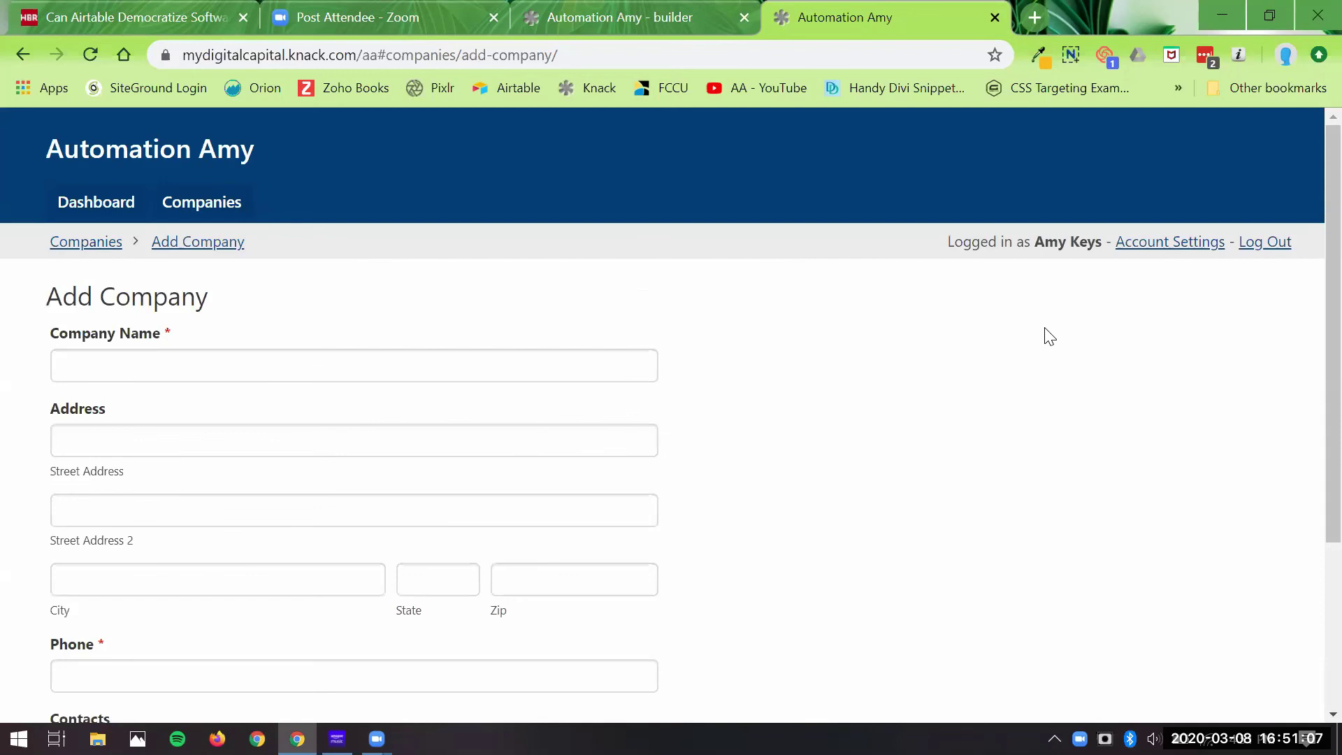